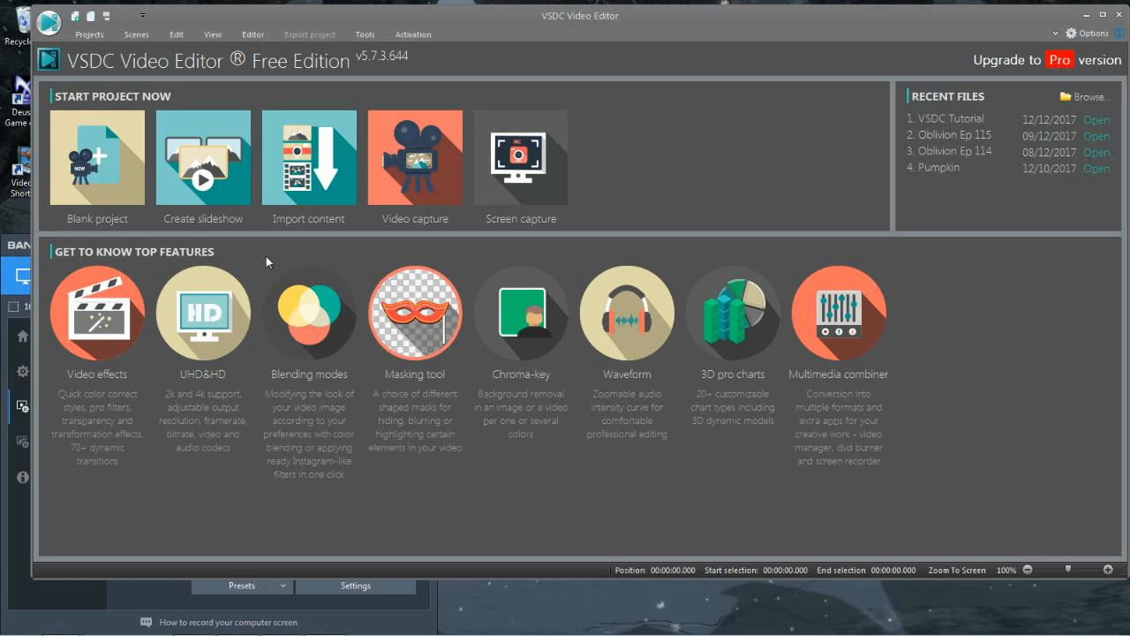
Create a blank project titled "Oblivion Ep 116", keeping the default resolution and frame rate
left_click(100, 172)
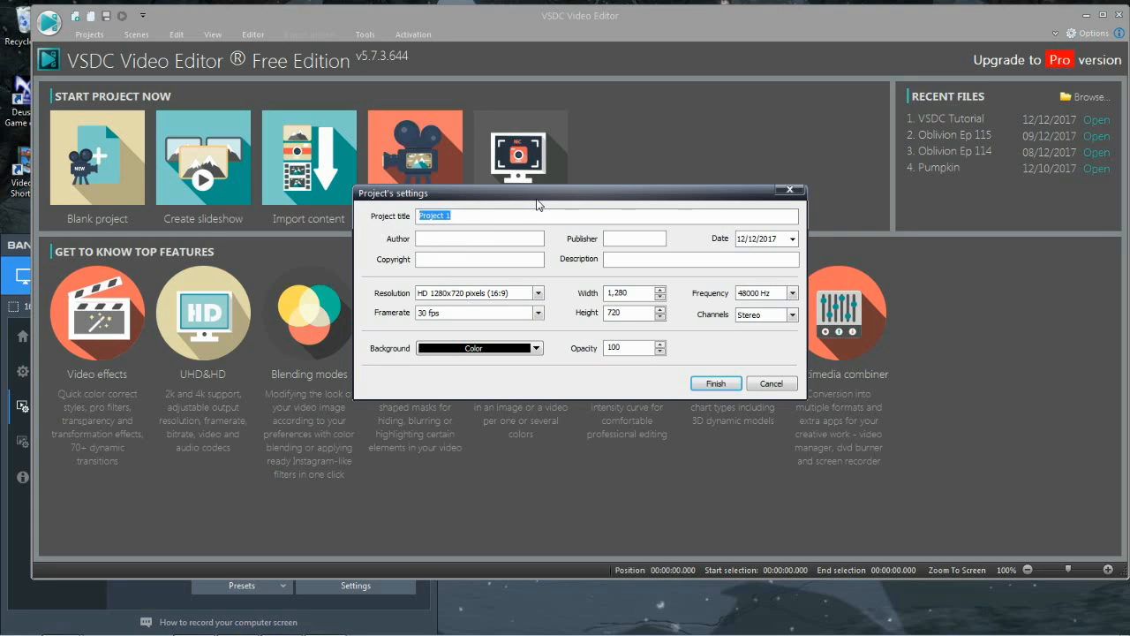
type("Oblivion Ep 116")
left_click(710, 383)
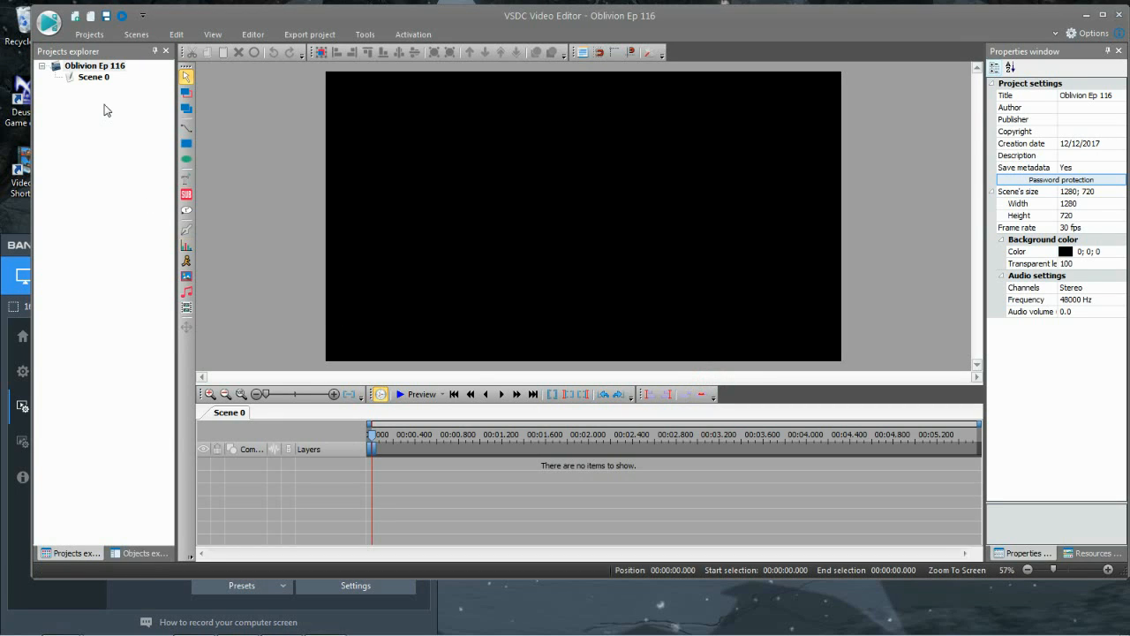
Add two new scenes to the project after Scene 0
left_click(93, 77)
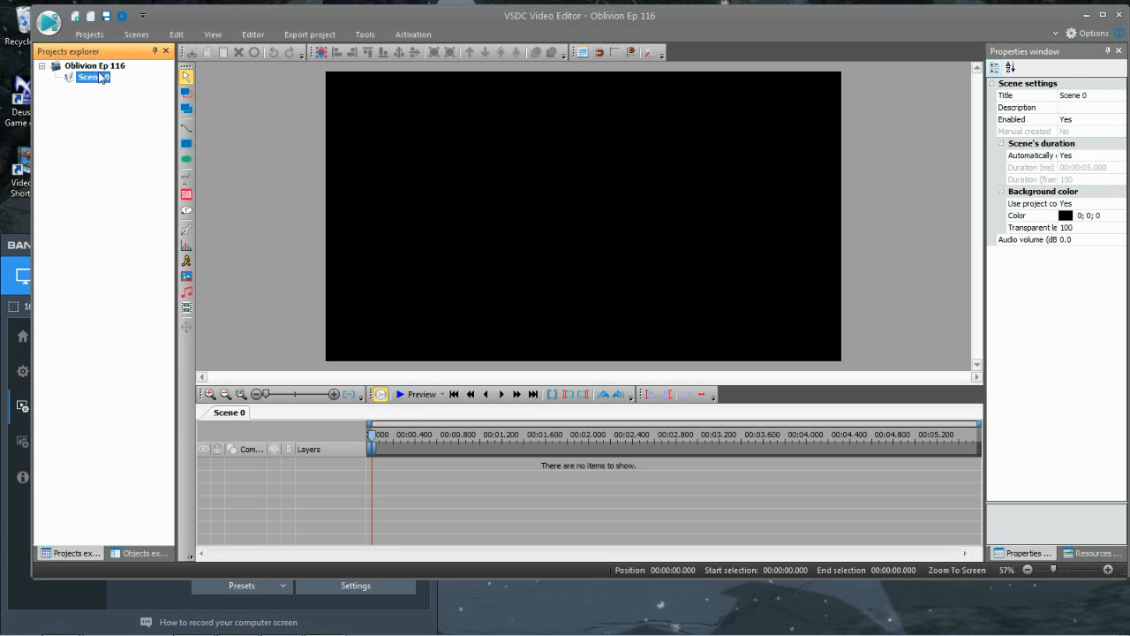
left_click(137, 34)
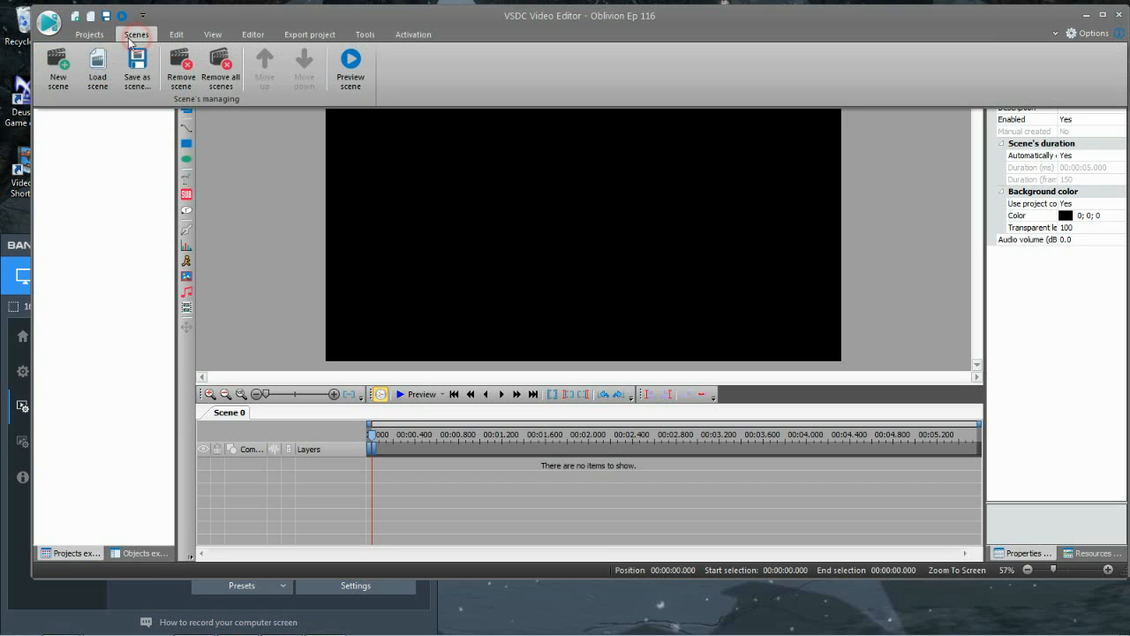
left_click(63, 68)
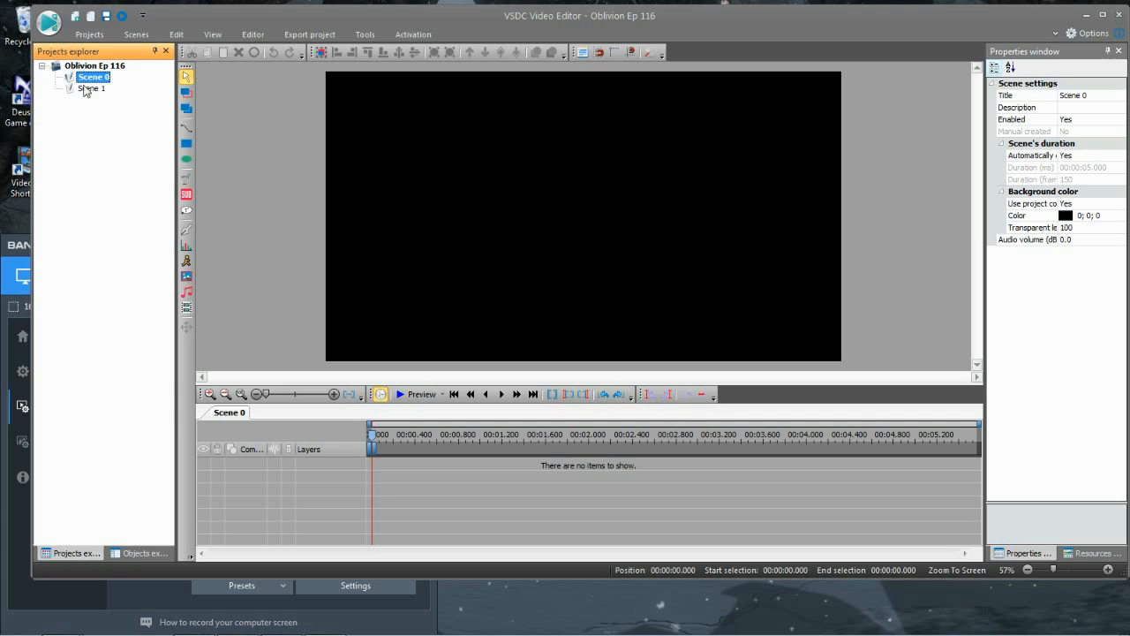
left_click(95, 89)
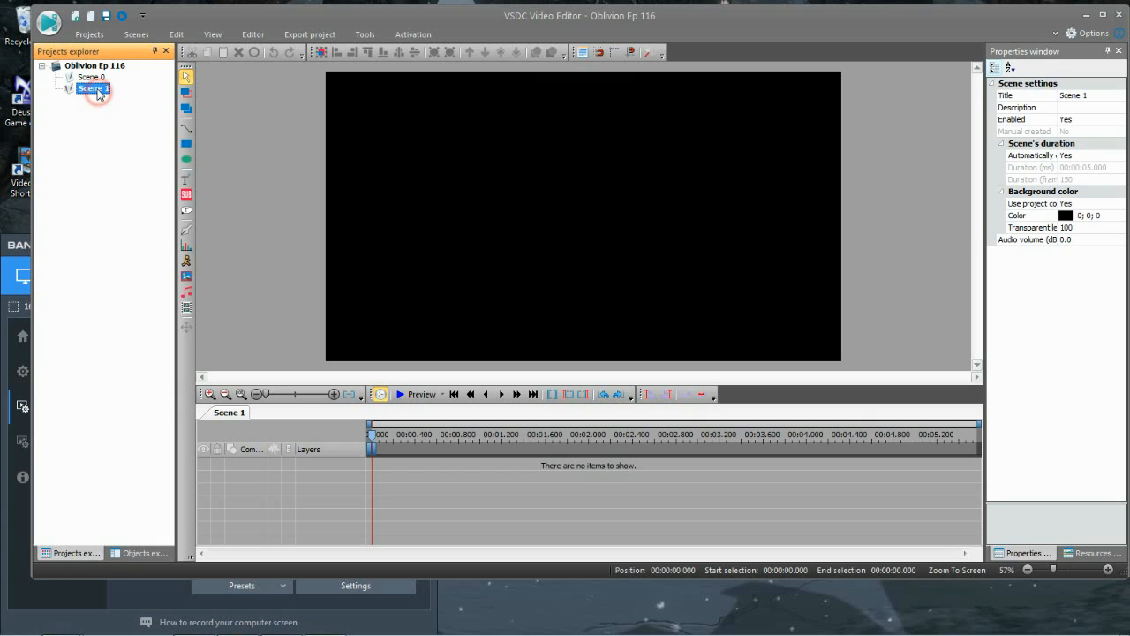
left_click(102, 79)
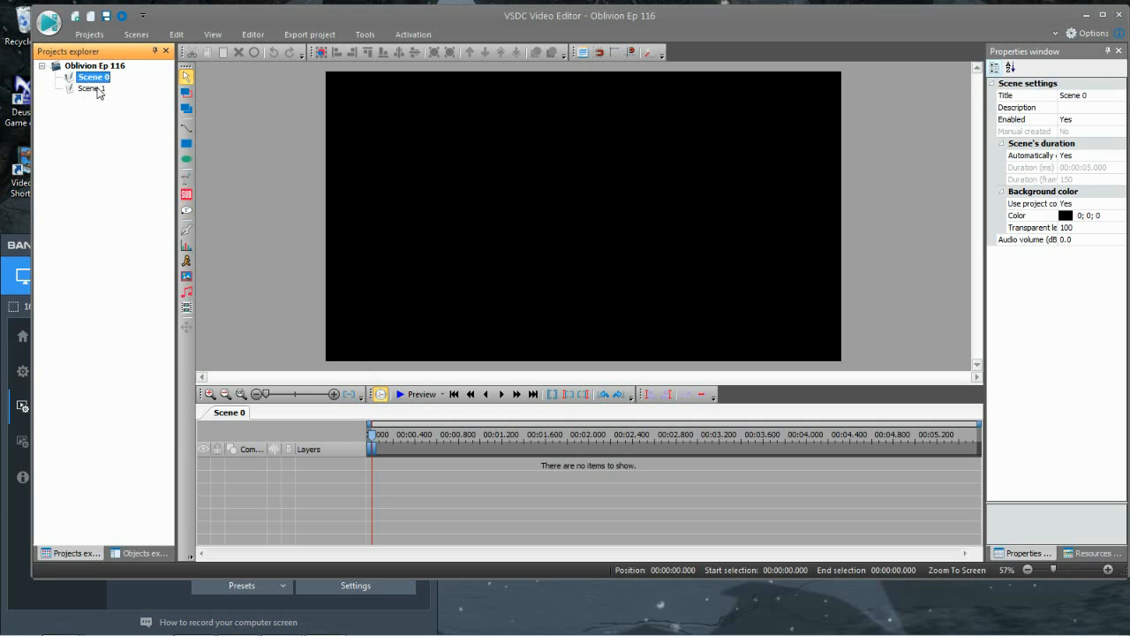
left_click(98, 92)
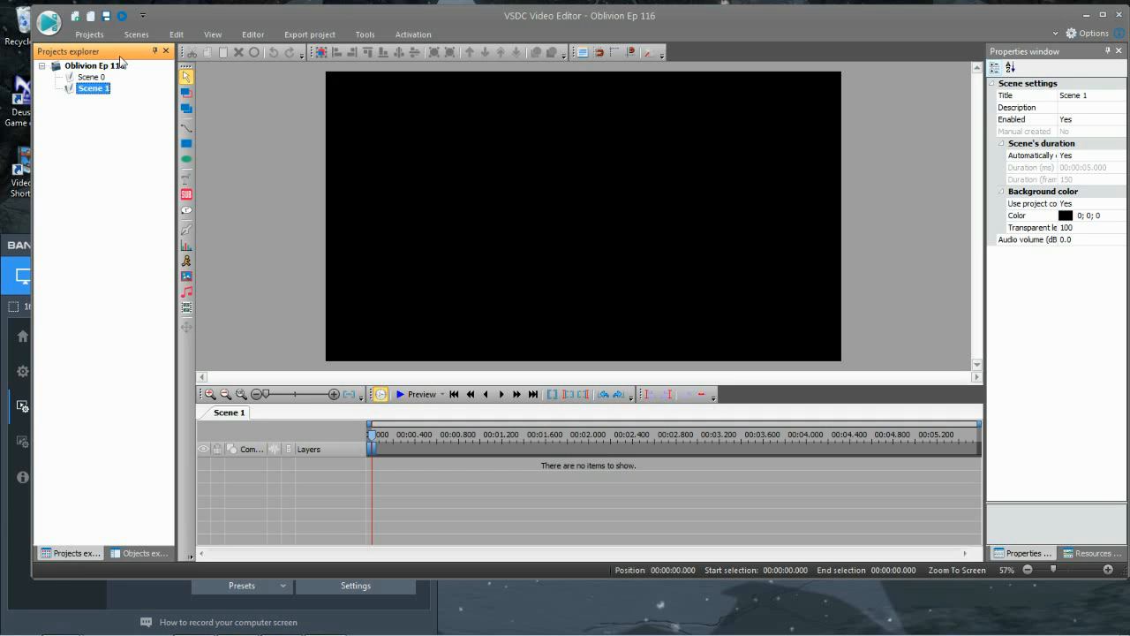
left_click(136, 34)
left_click(71, 74)
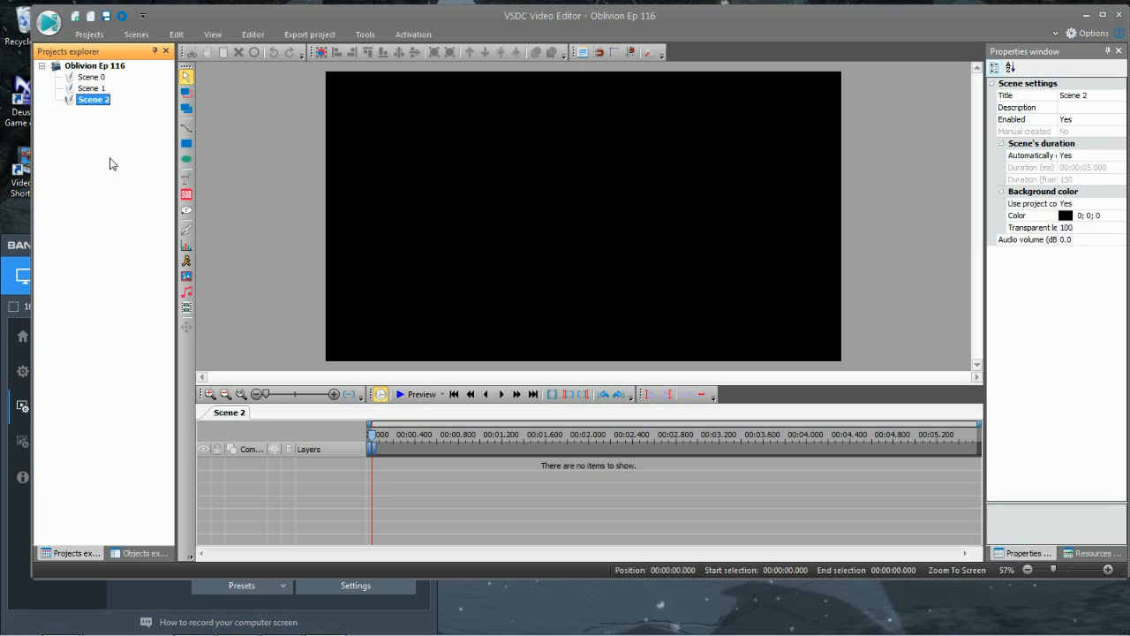
Insert the newoblivionintro video from the Gameplay folder into Scene 0, placed from the cursor position on a new layer
left_click(96, 78)
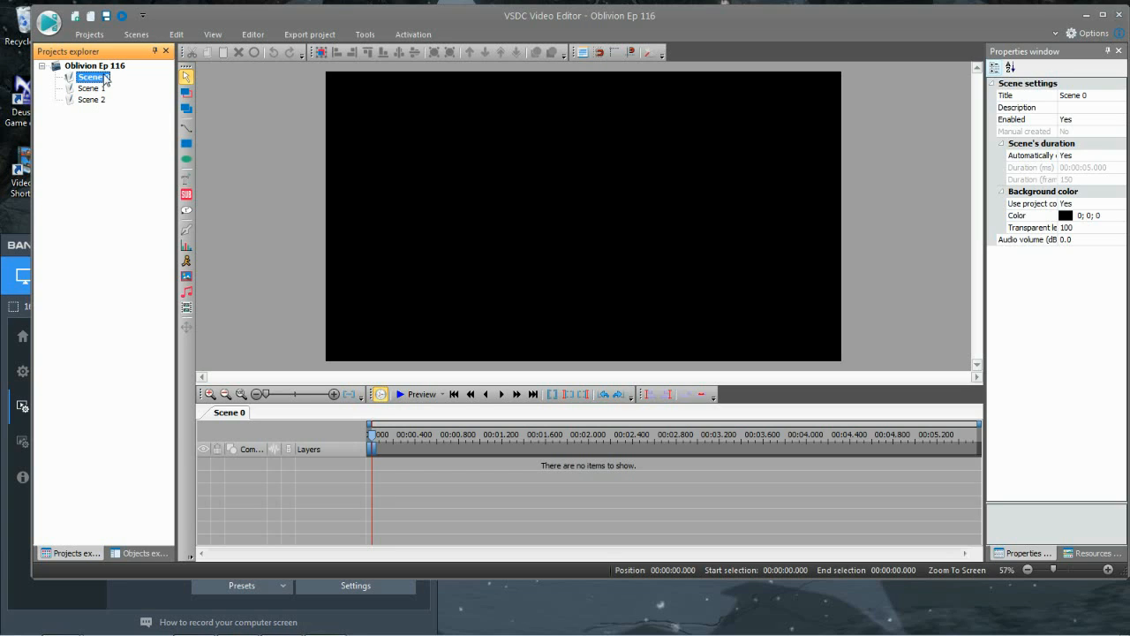
left_click(254, 33)
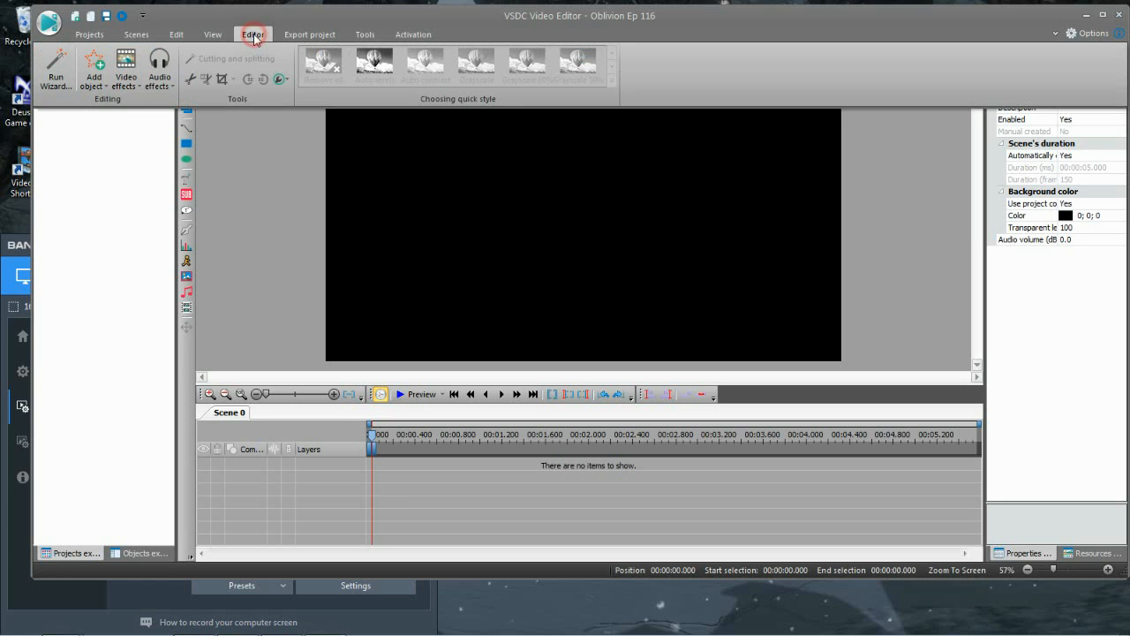
left_click(94, 79)
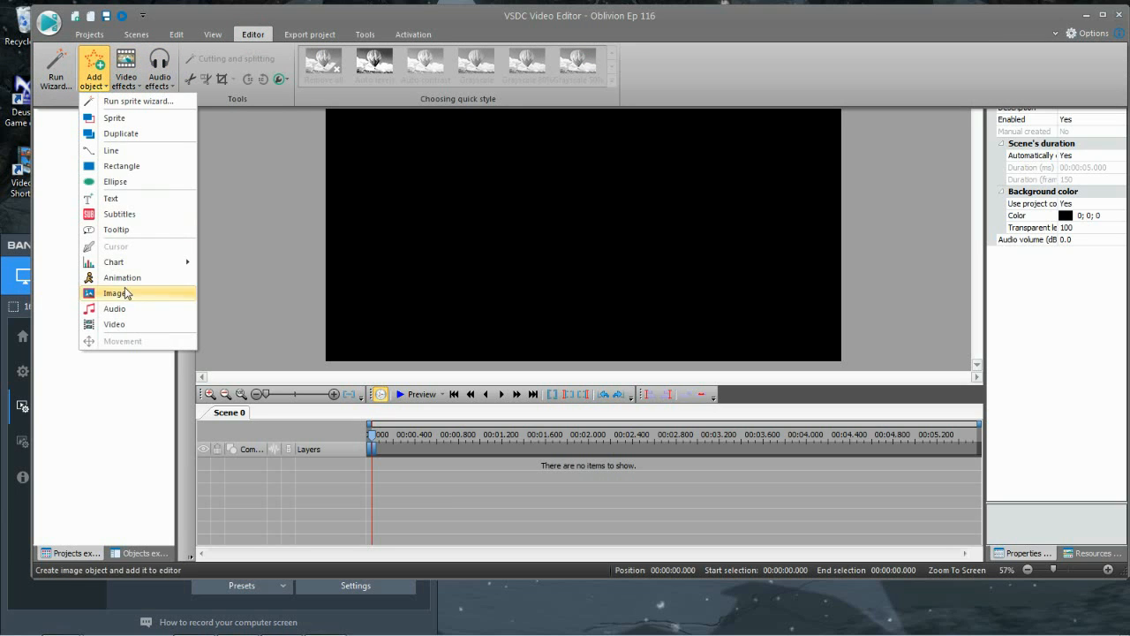
left_click(118, 324)
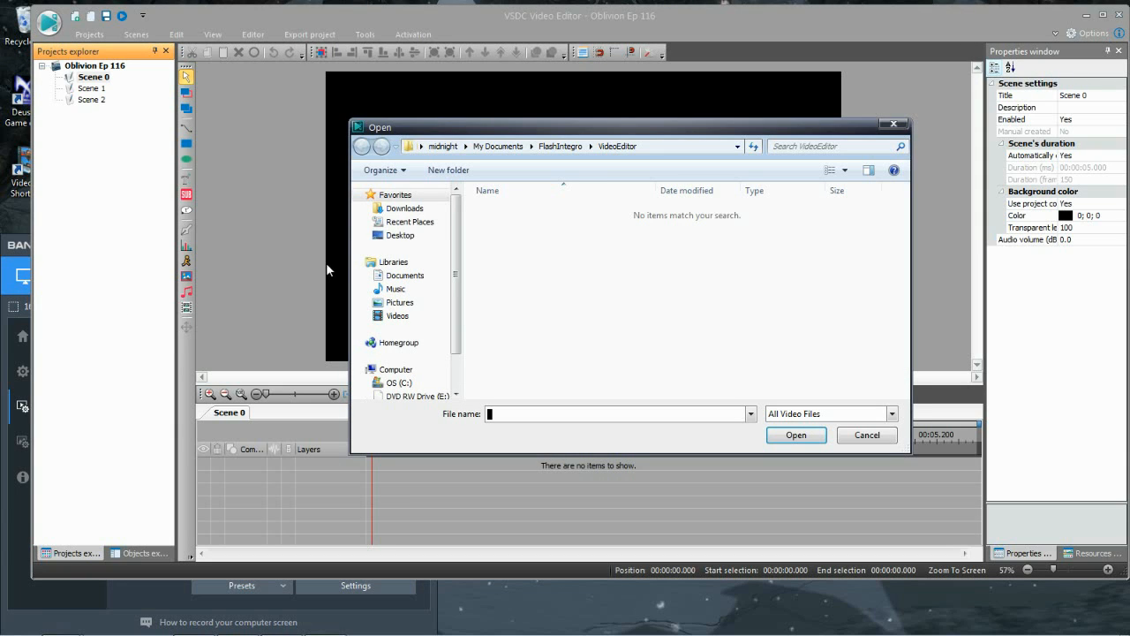
left_click(367, 315)
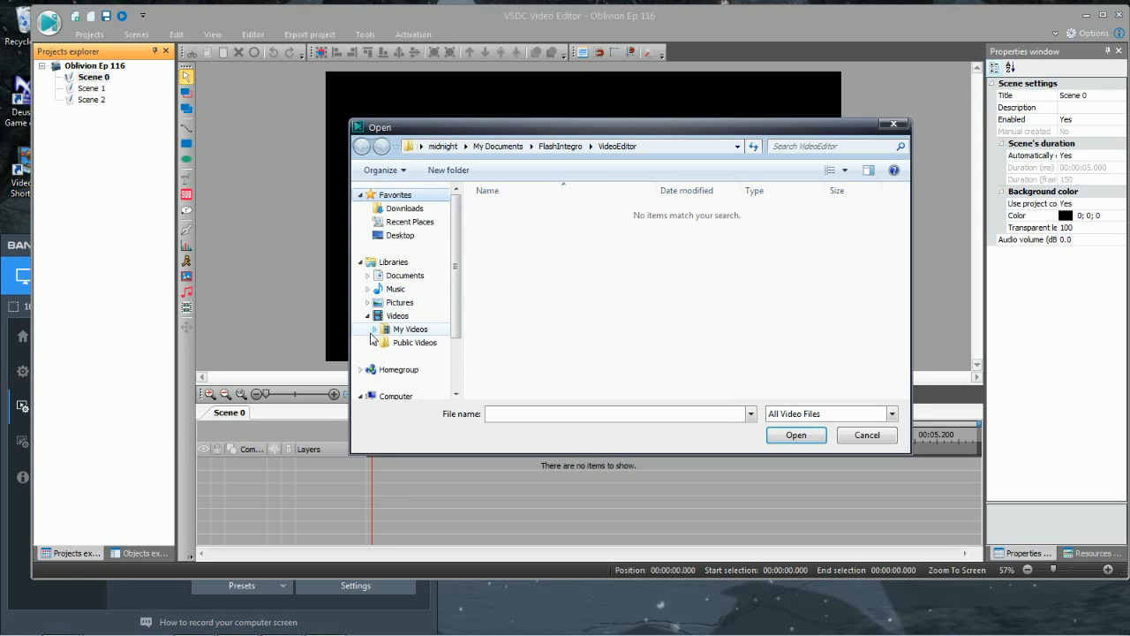
left_click(374, 330)
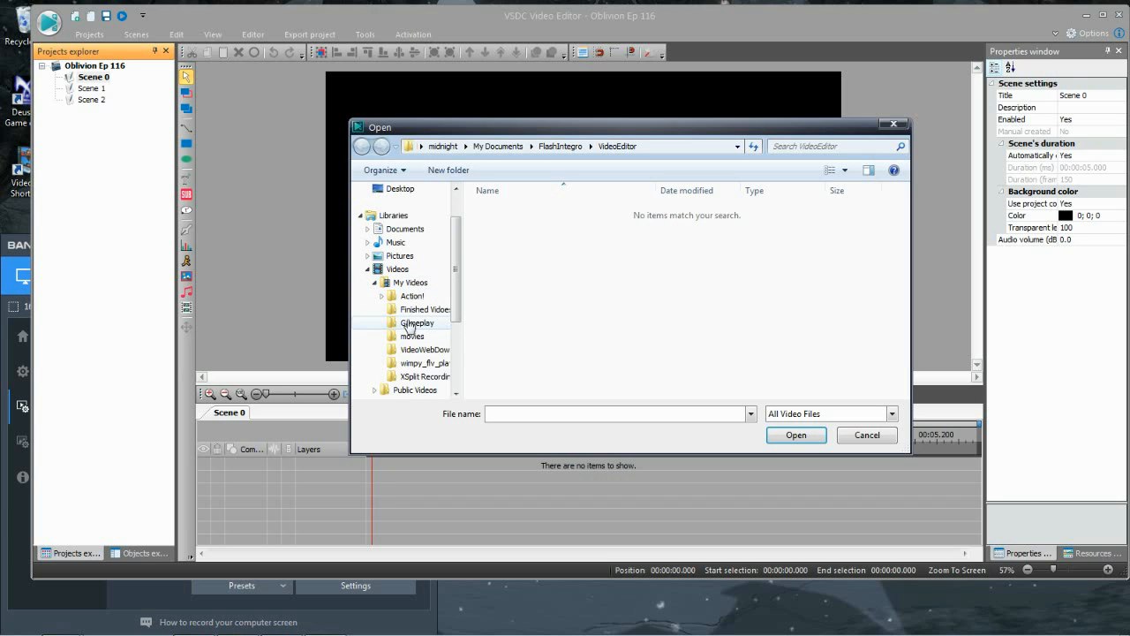
scroll(414, 333, "up", 1)
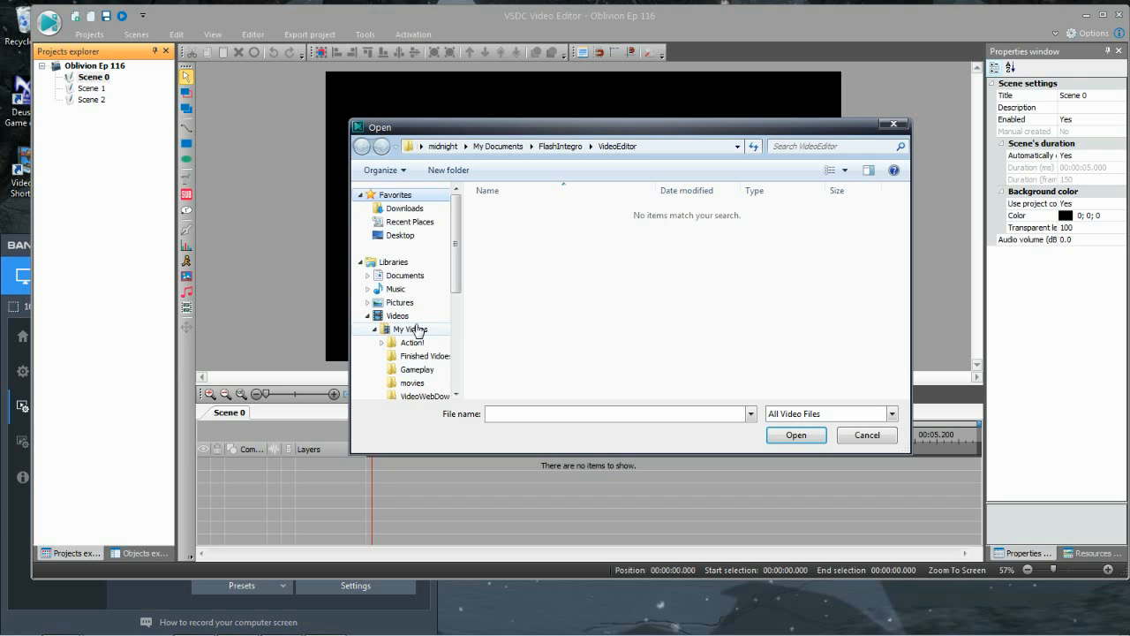
left_click(417, 371)
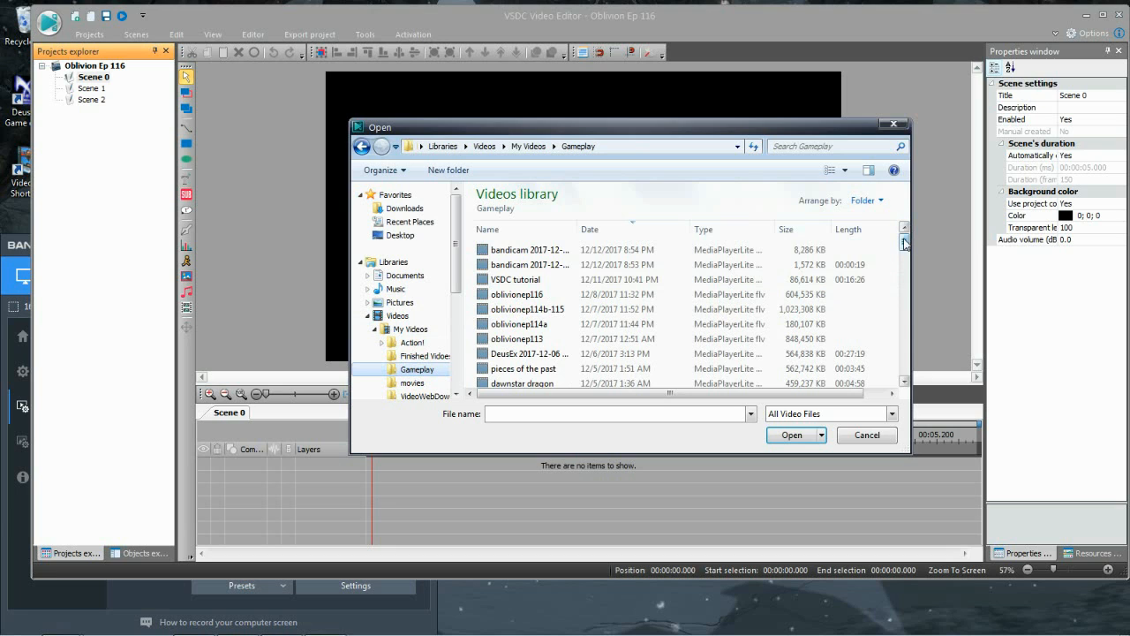
left_click_drag(904, 245, 904, 364)
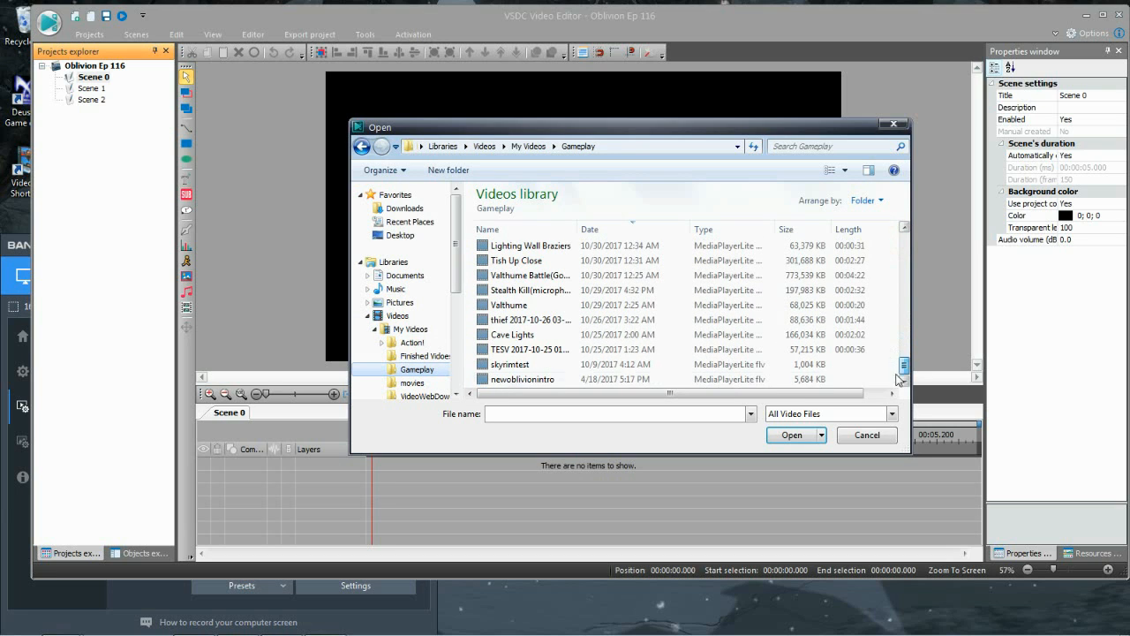
left_click(521, 382)
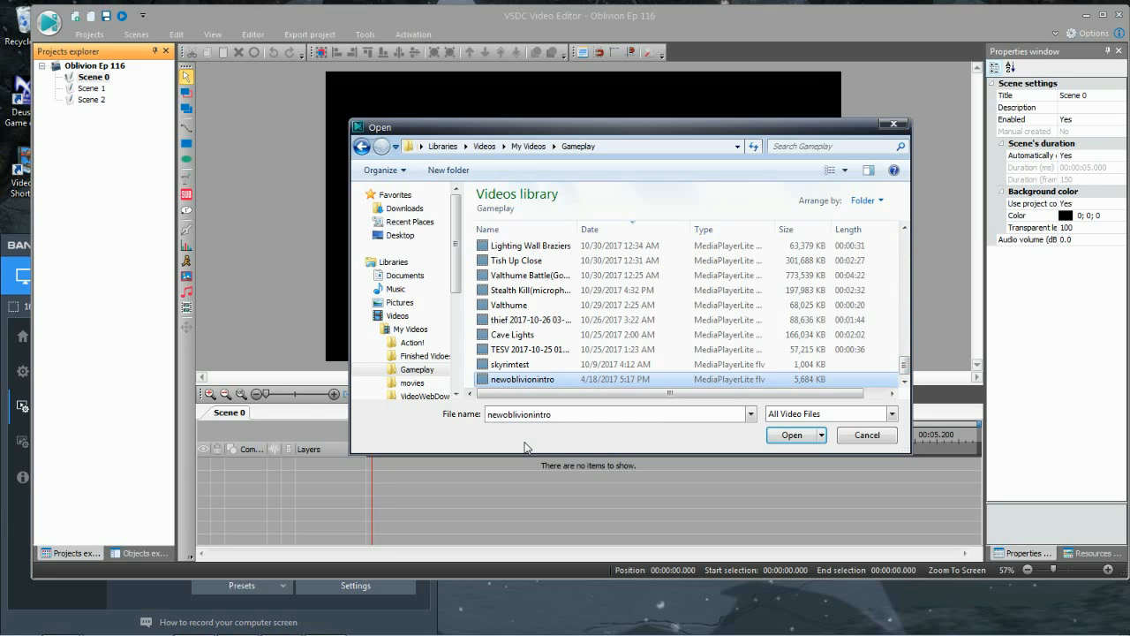
left_click(766, 436)
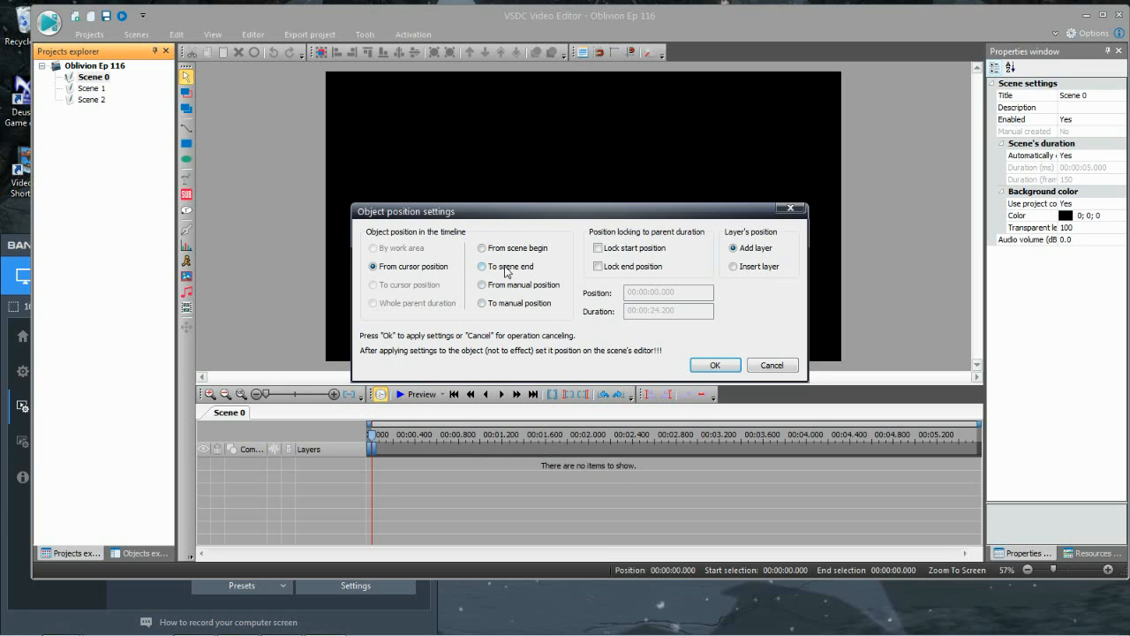
left_click(713, 366)
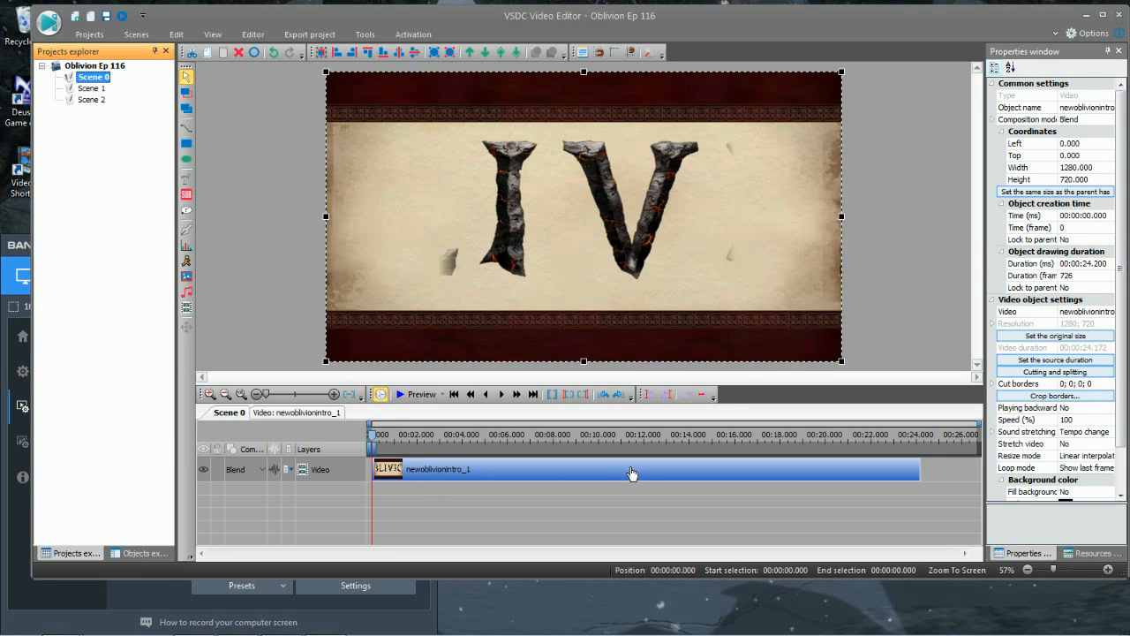
Insert the oblivionep116 video from the Gameplay folder into Scene 1, placed from the cursor position on a new layer
mouse_move(632, 474)
left_click(93, 88)
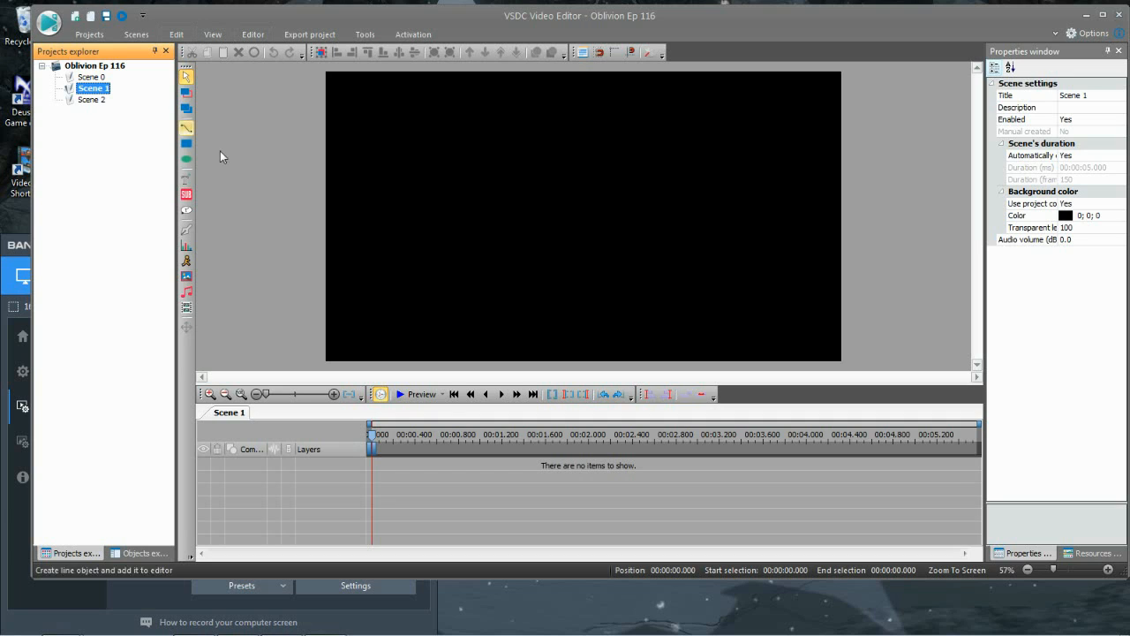
left_click(257, 34)
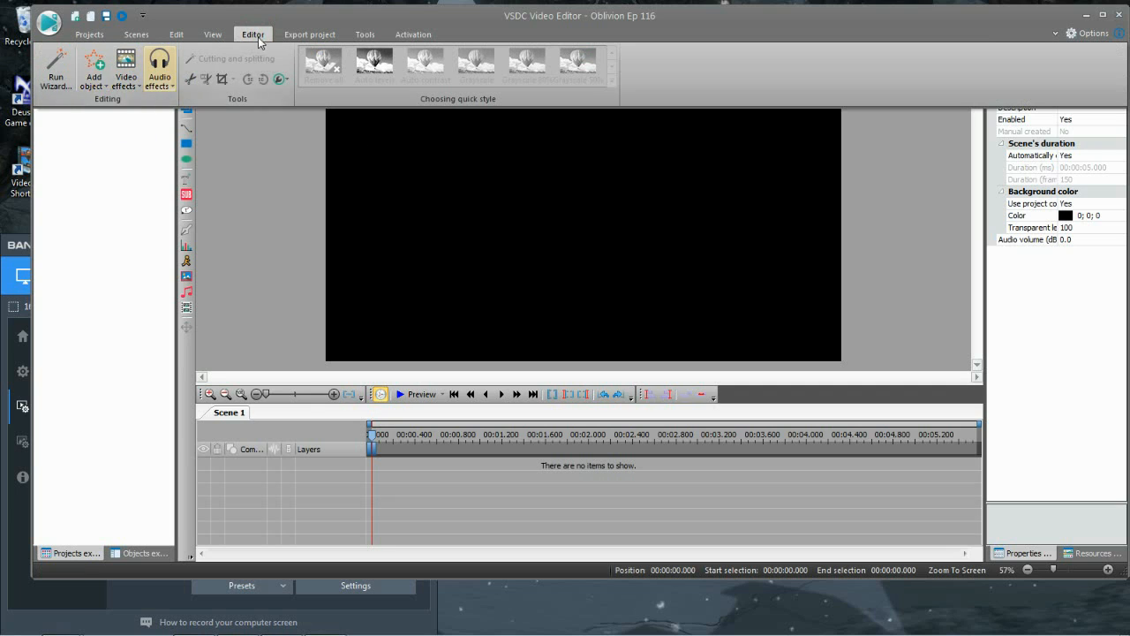
left_click(94, 82)
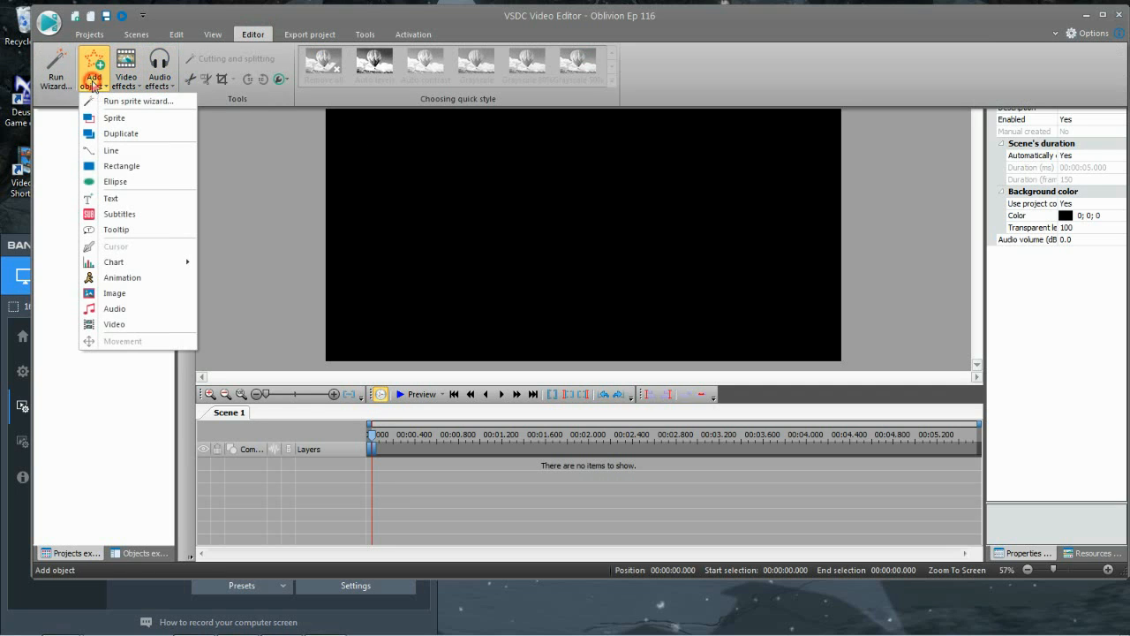
left_click(119, 323)
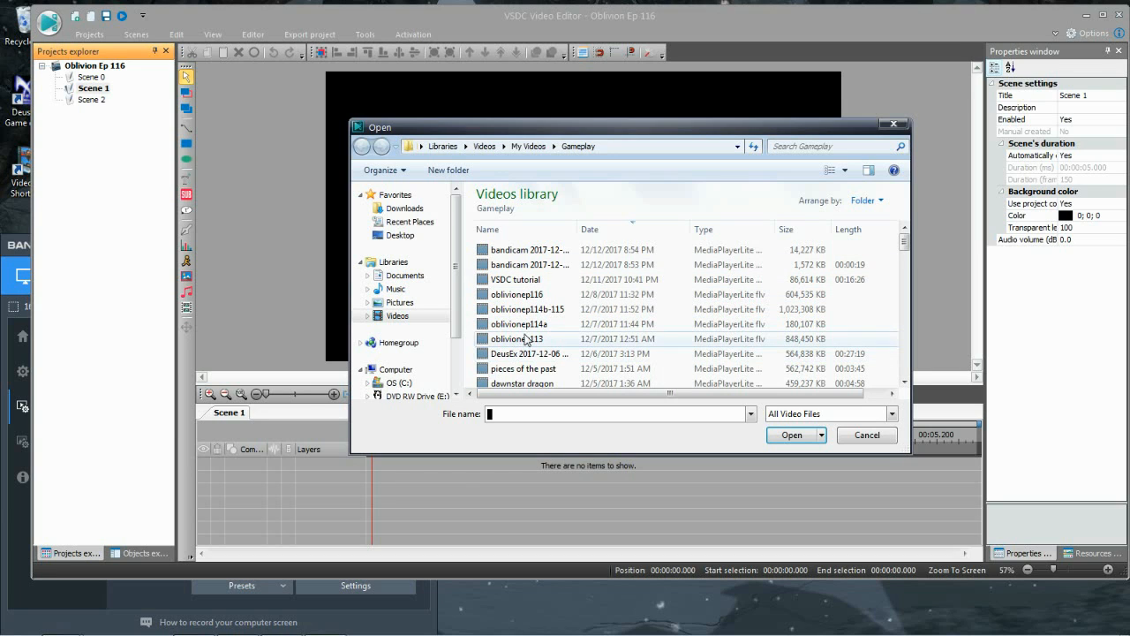
left_click(522, 298)
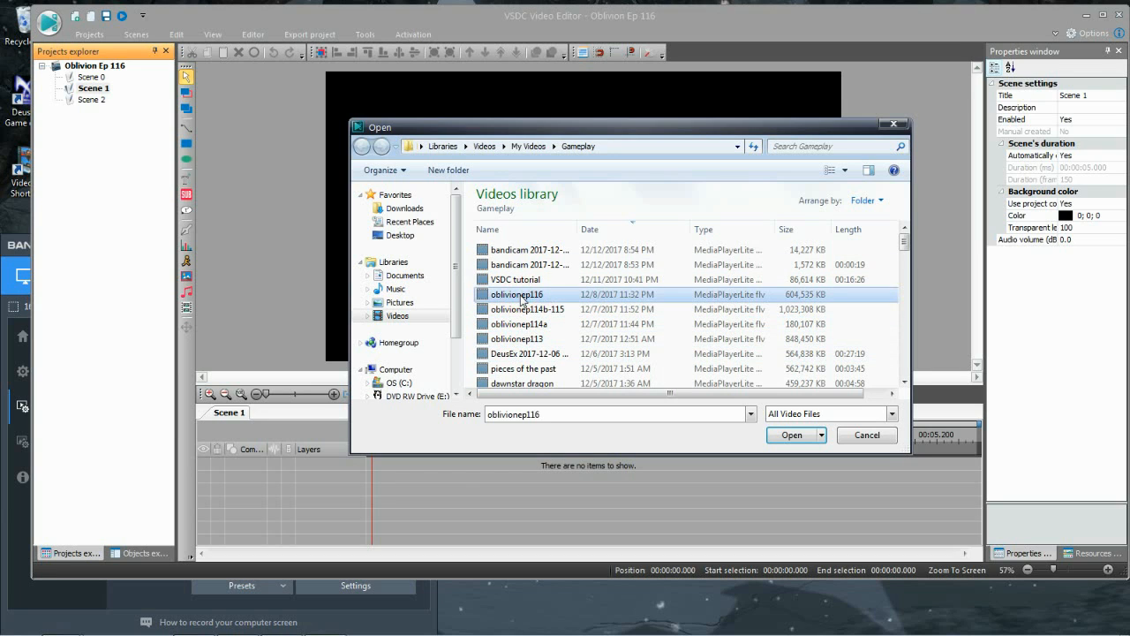
left_click(788, 434)
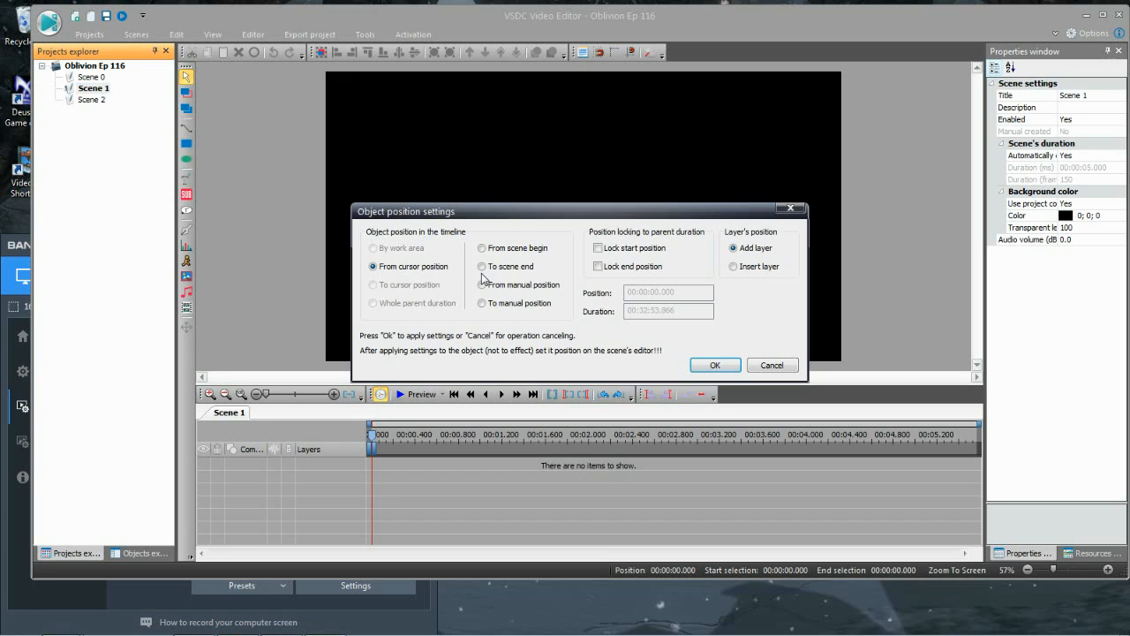
left_click(714, 366)
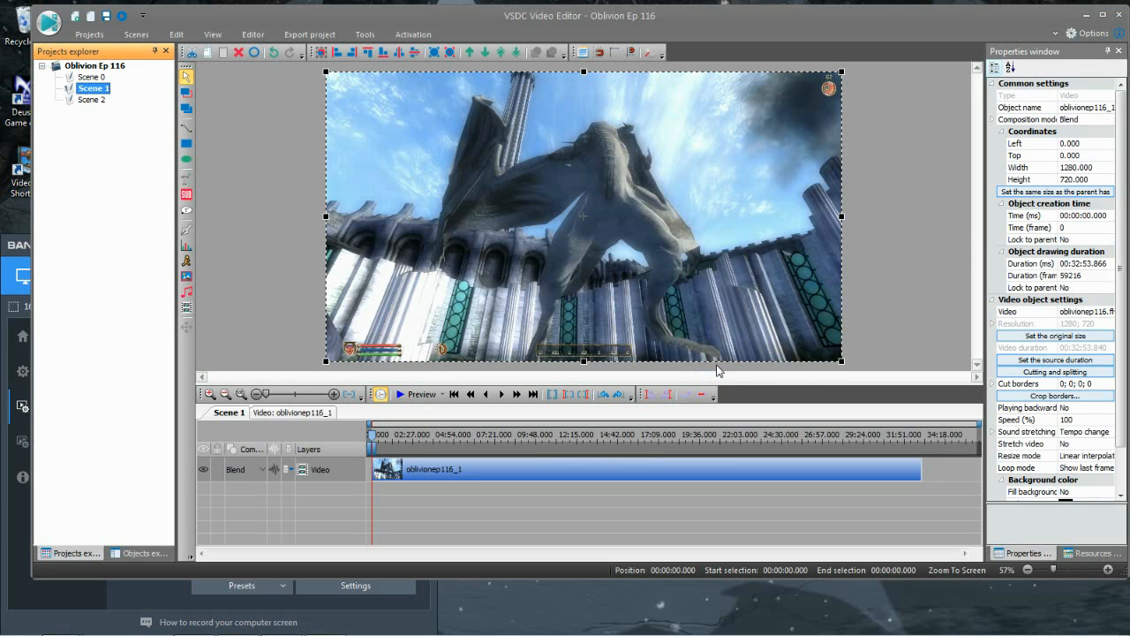
Open the oblivionep116 clip for cutting and splitting and set the selection start at 00:00:00.000
left_click(512, 472)
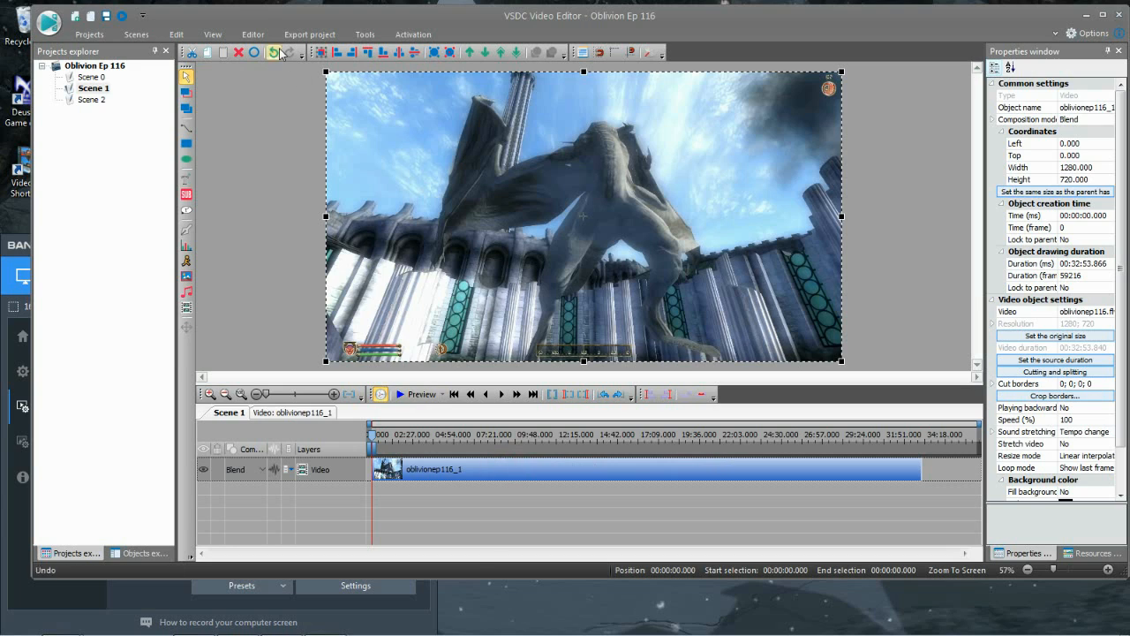
left_click(256, 37)
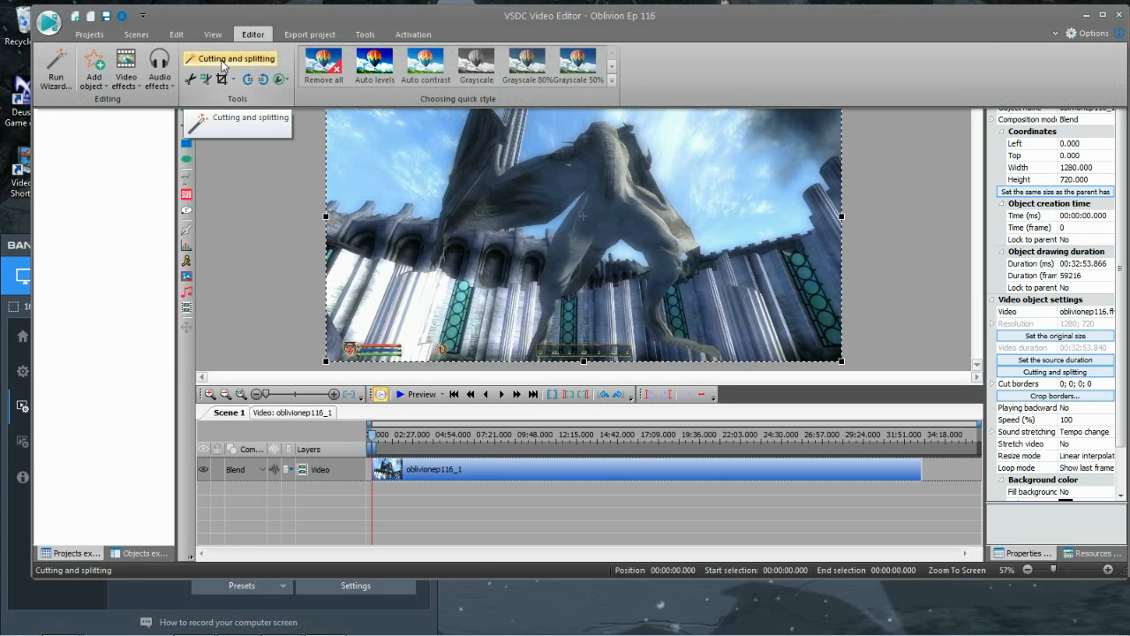
left_click(240, 58)
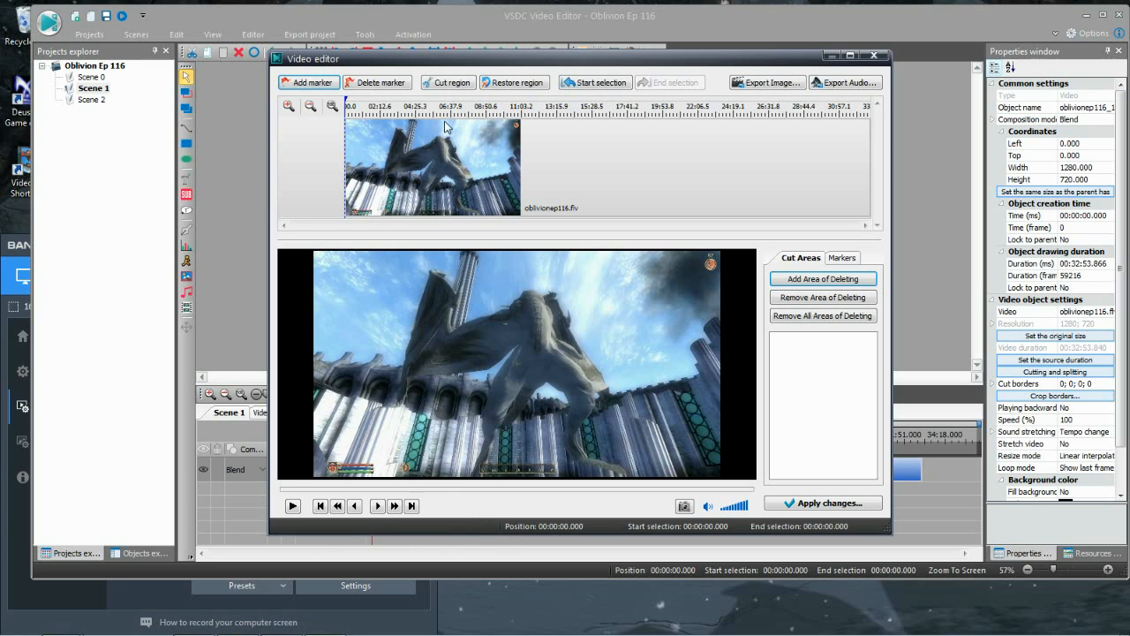
left_click(590, 84)
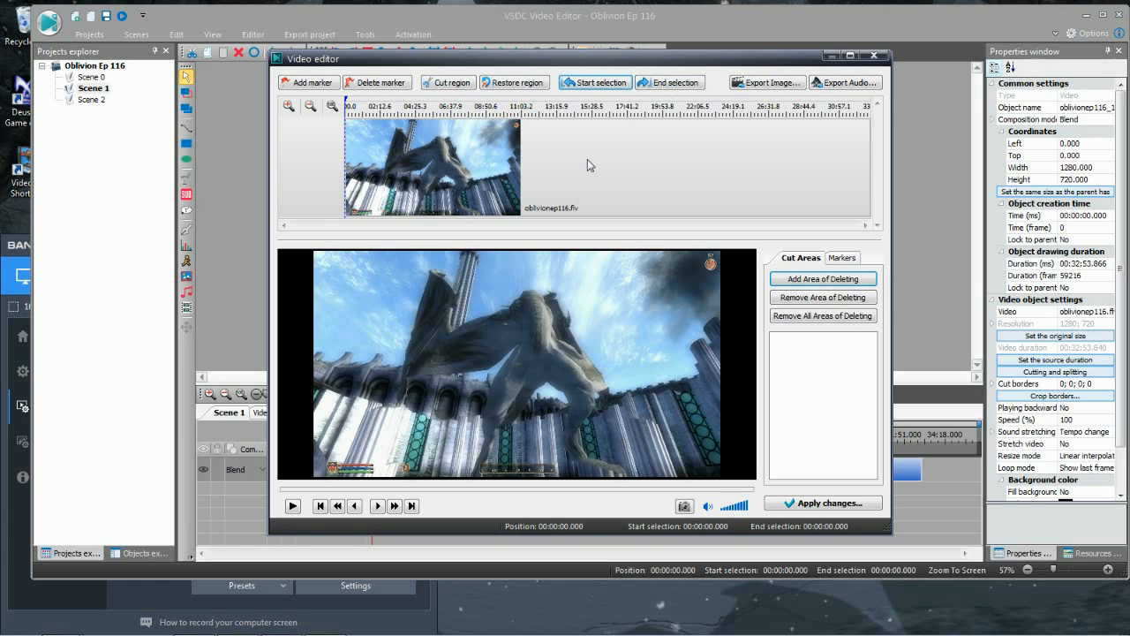
left_click(589, 82)
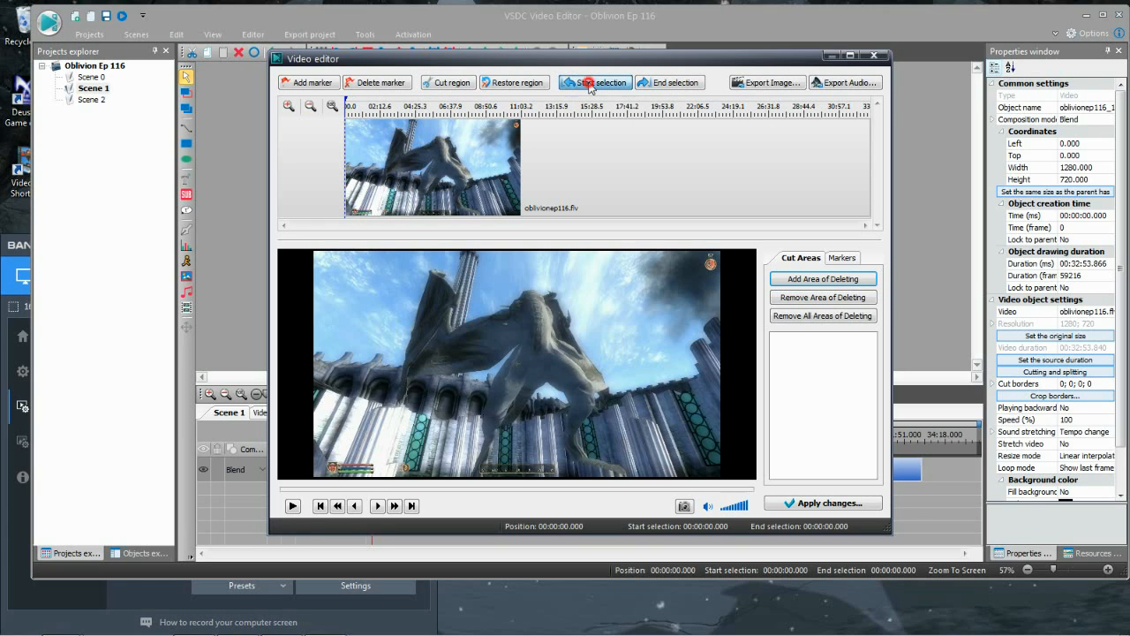
Cut the opening region of the oblivionep116 clip from 00:00:00.000 to 00:00:02.639 and play past the cut
left_click(293, 506)
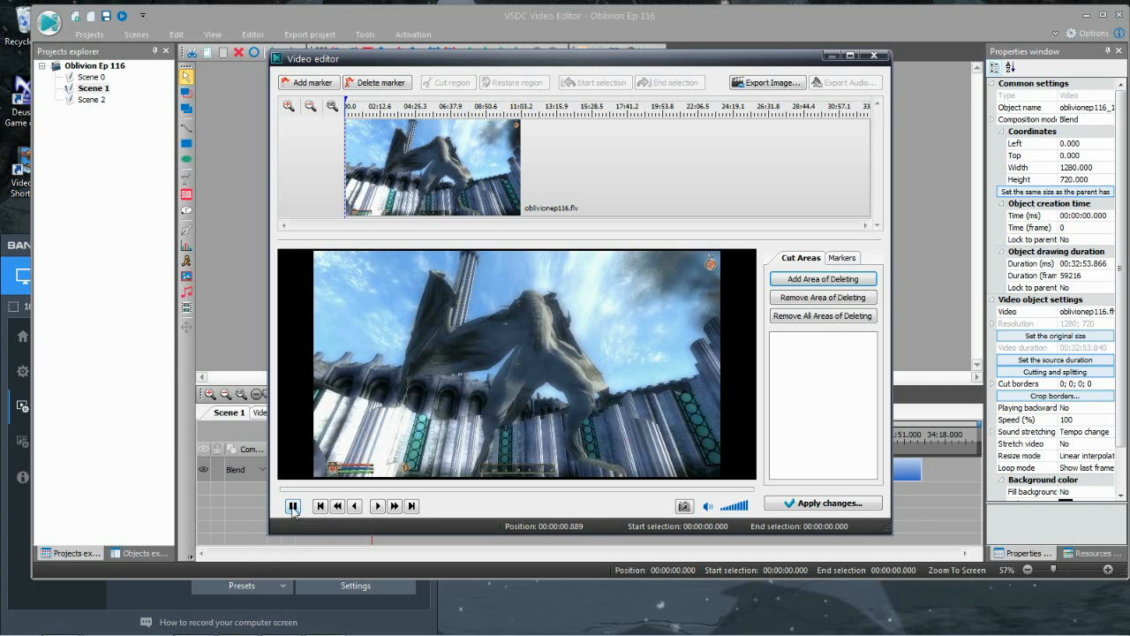
left_click(293, 506)
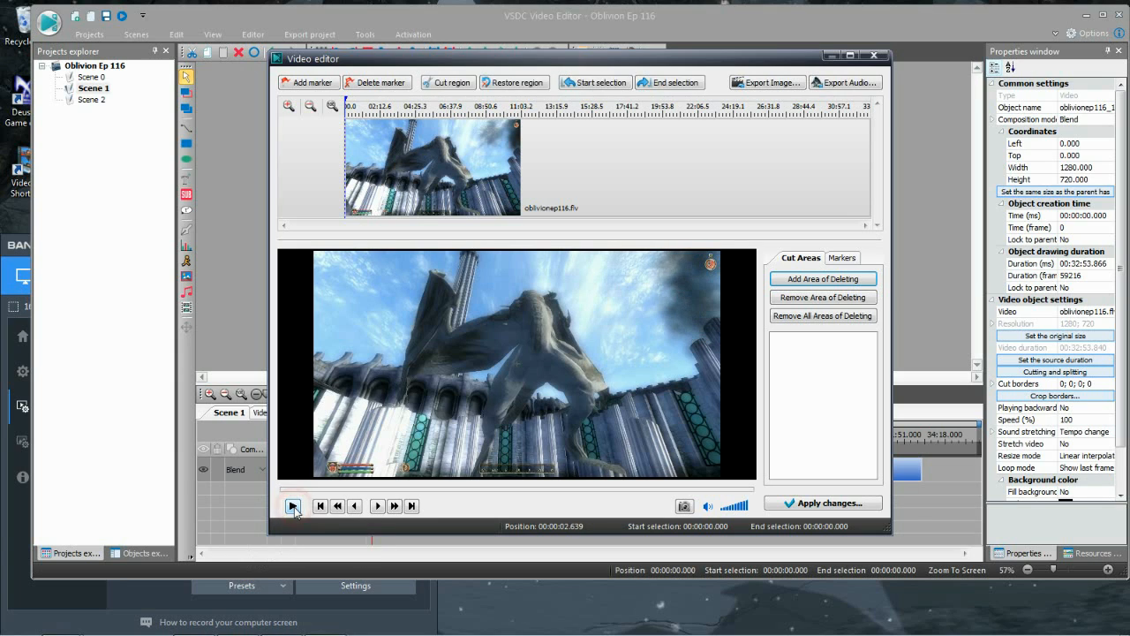
left_click(668, 82)
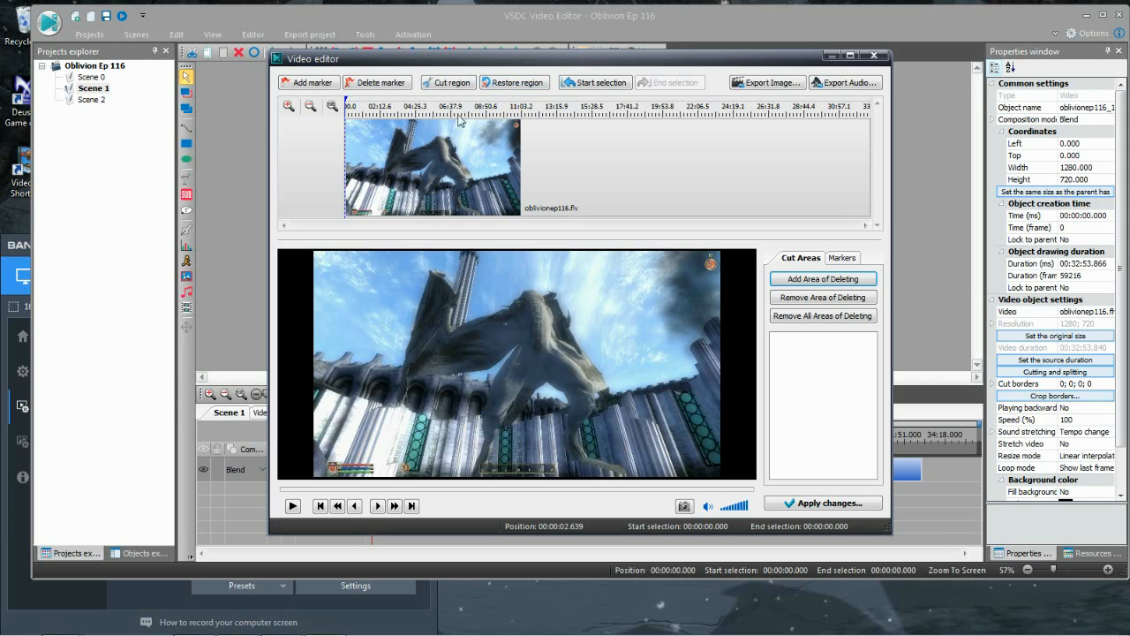
left_click(451, 83)
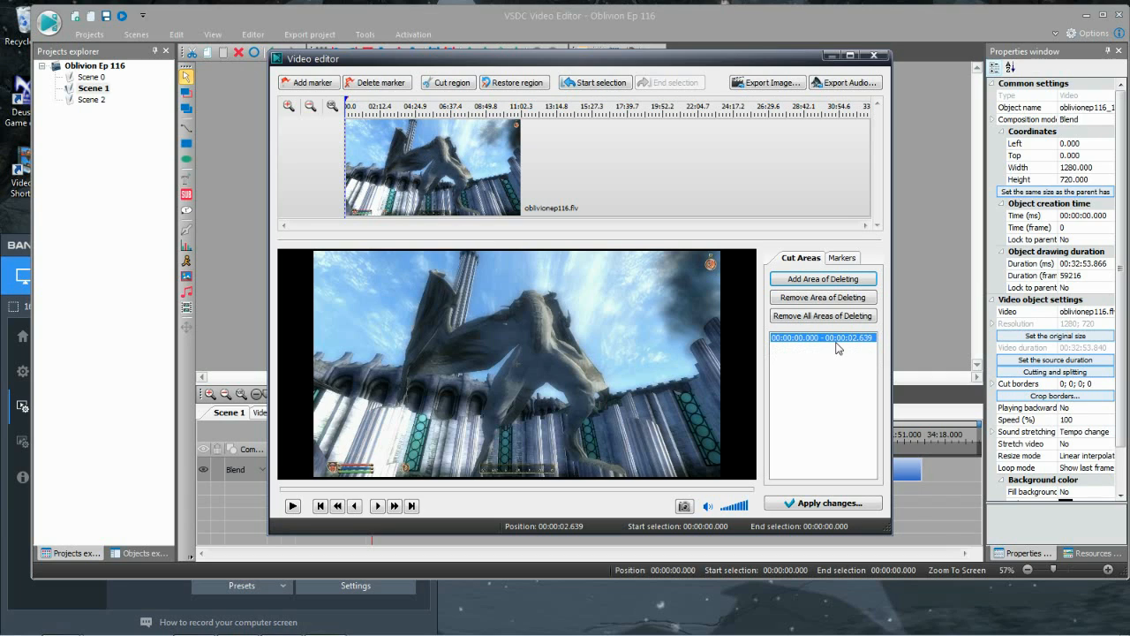
left_click(292, 506)
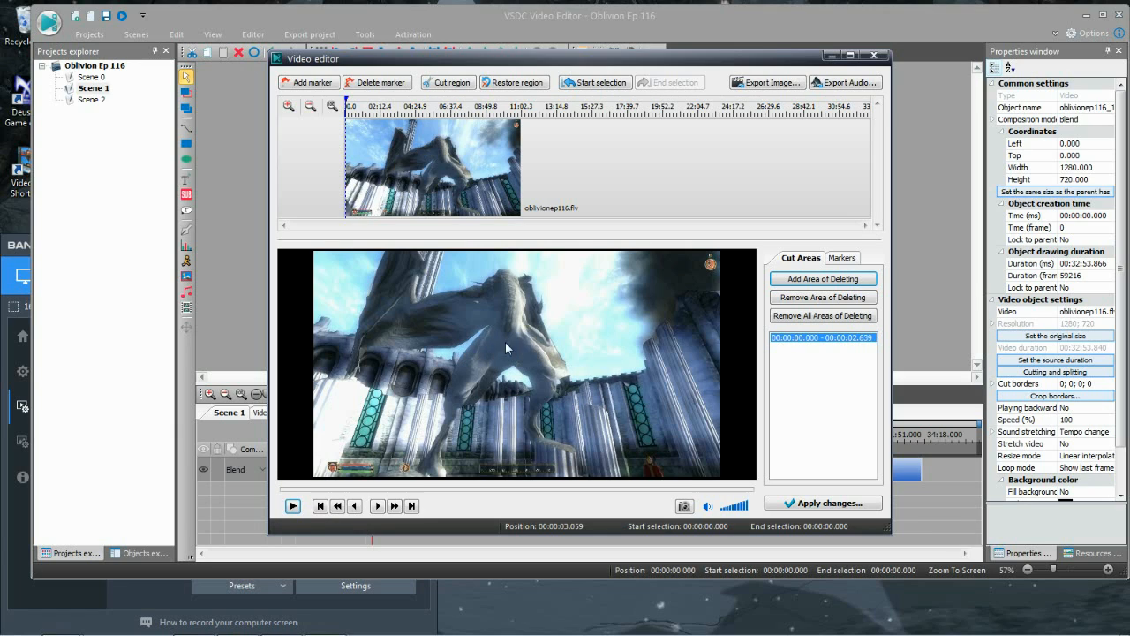
Find where the clip's unwanted ending begins and set the selection start there, at position 00:32:49.860
left_click(412, 506)
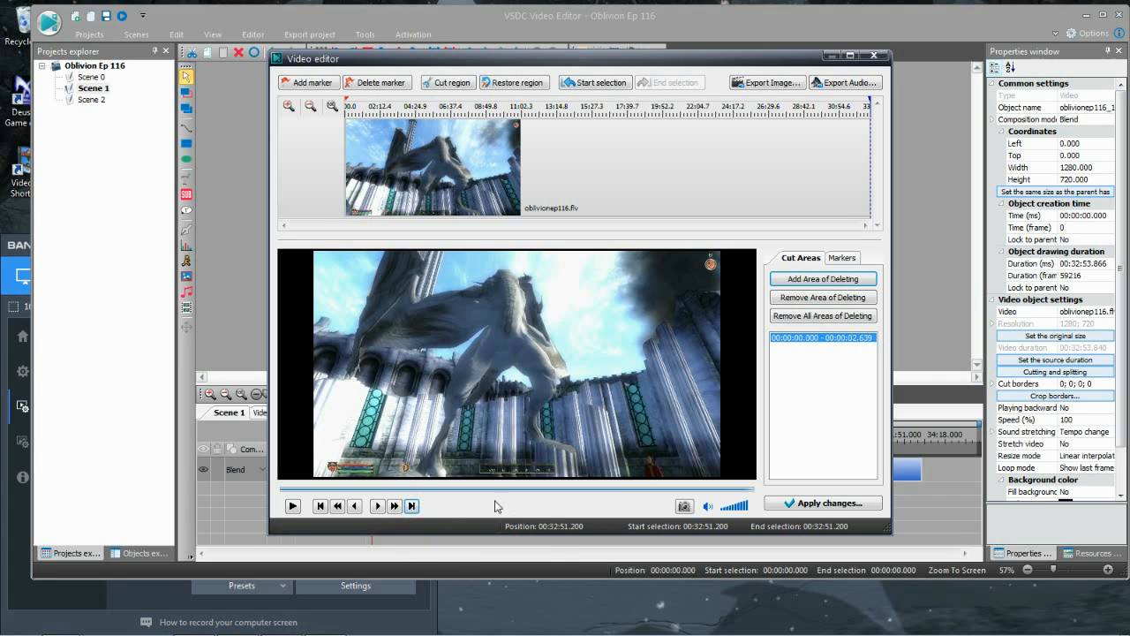
left_click(338, 509)
left_click(339, 509)
left_click(338, 509)
left_click(338, 510)
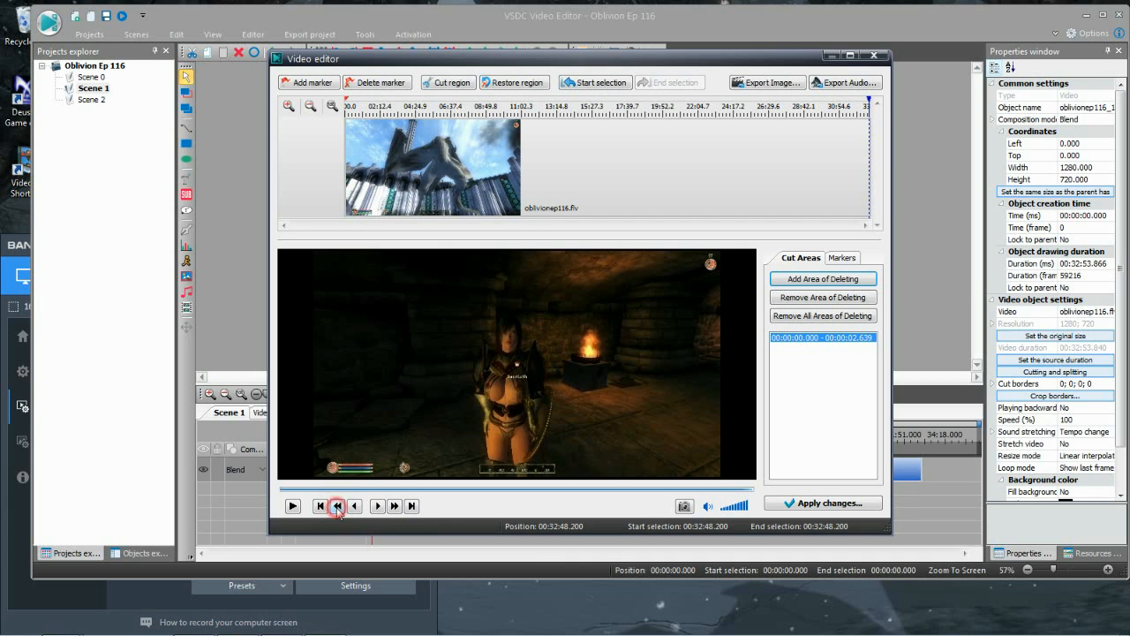
left_click(338, 508)
left_click(338, 508)
left_click(338, 507)
left_click(338, 508)
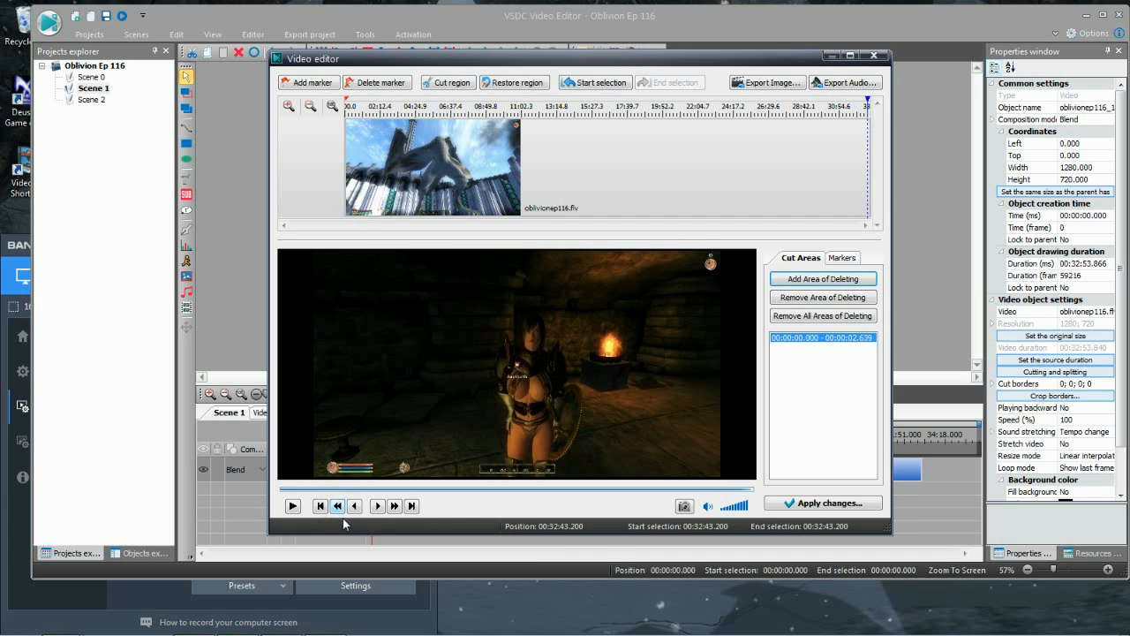
left_click(338, 507)
left_click(338, 507)
left_click(338, 507)
left_click(338, 507)
left_click(338, 507)
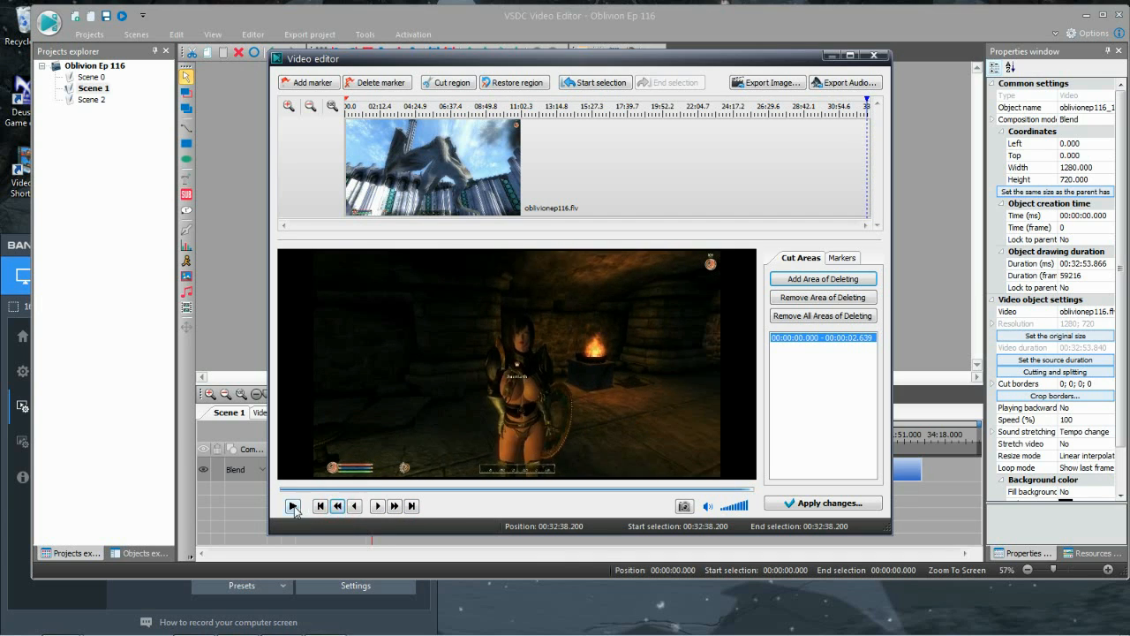
left_click(293, 506)
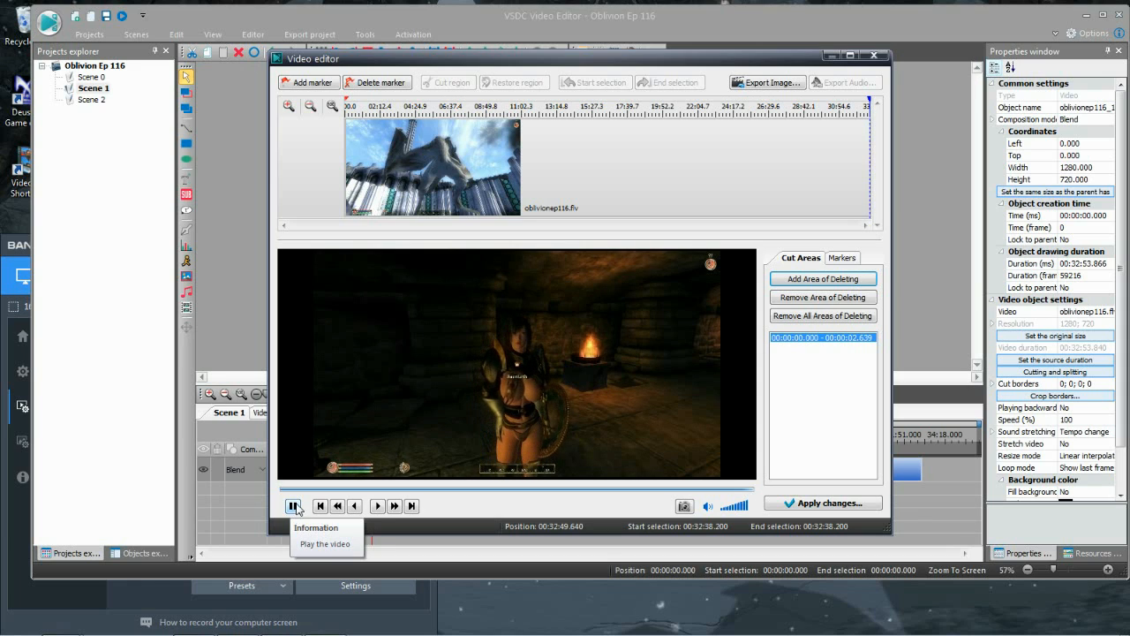
left_click(294, 506)
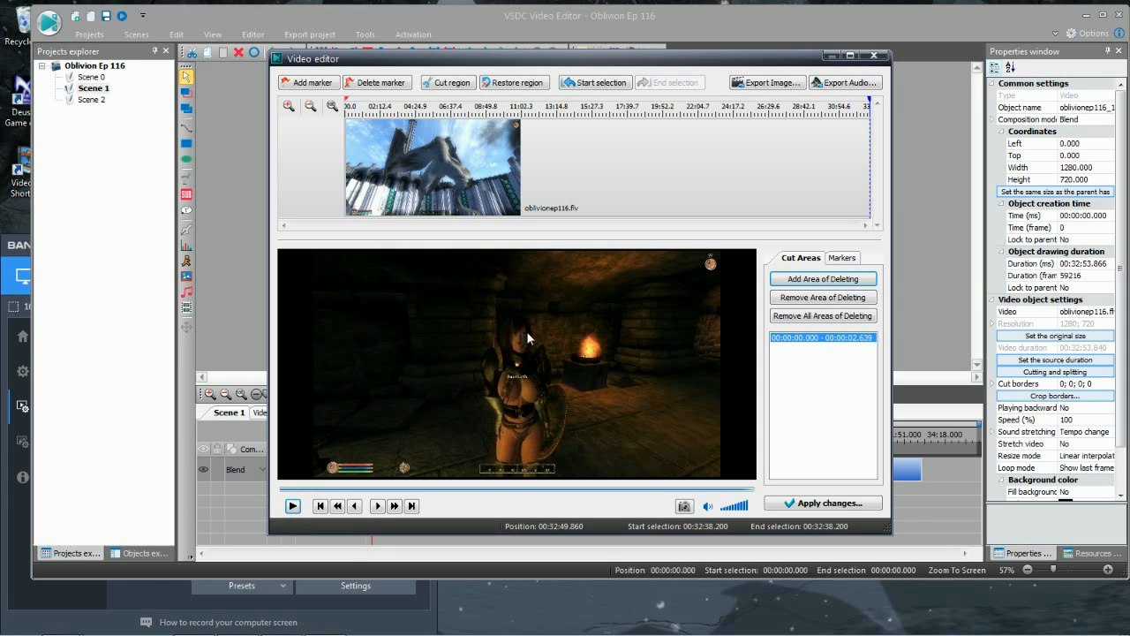
left_click(573, 84)
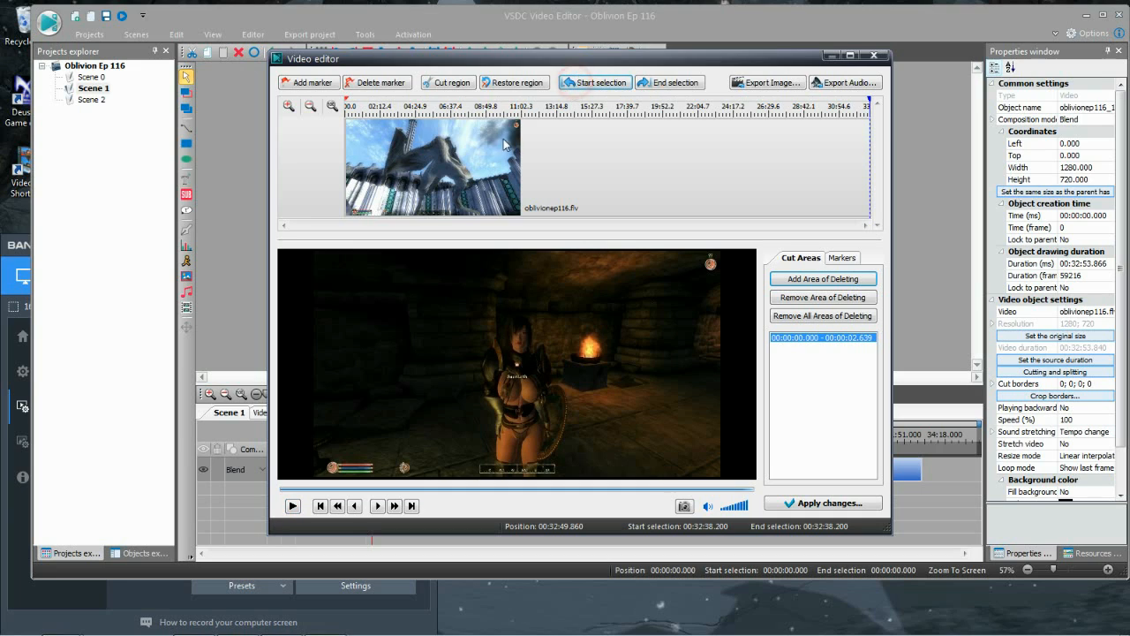
Set the selection end at the very end of the clip and cut the selected closing region
left_click(412, 506)
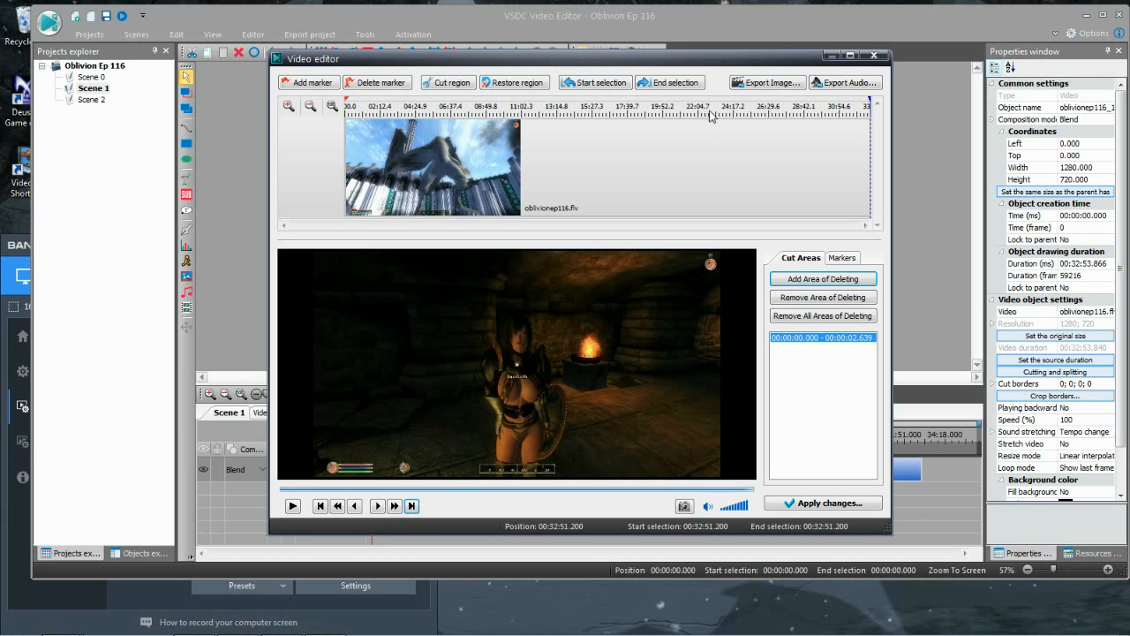
left_click(678, 83)
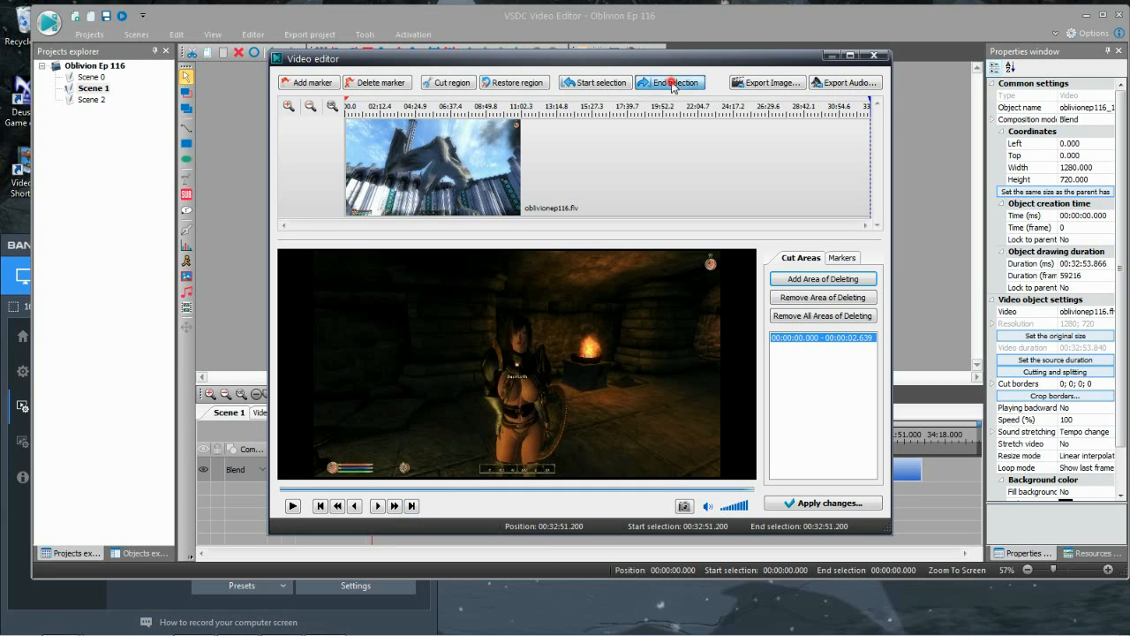
left_click(450, 85)
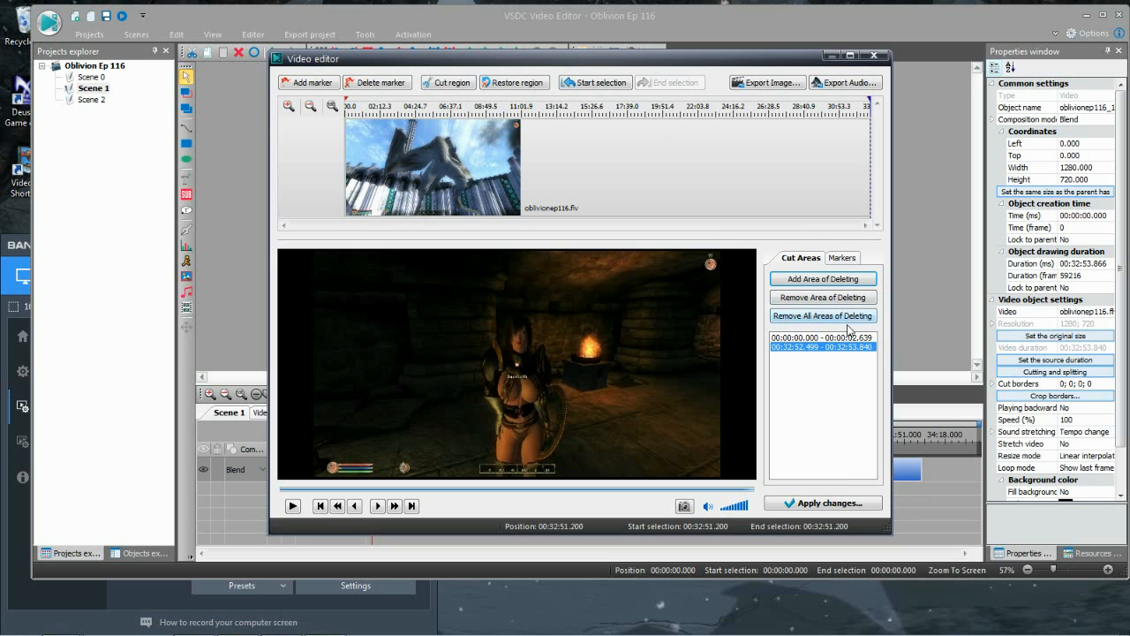
Apply the cuts to the clip and accept changing the video object's duration to match
left_click(817, 503)
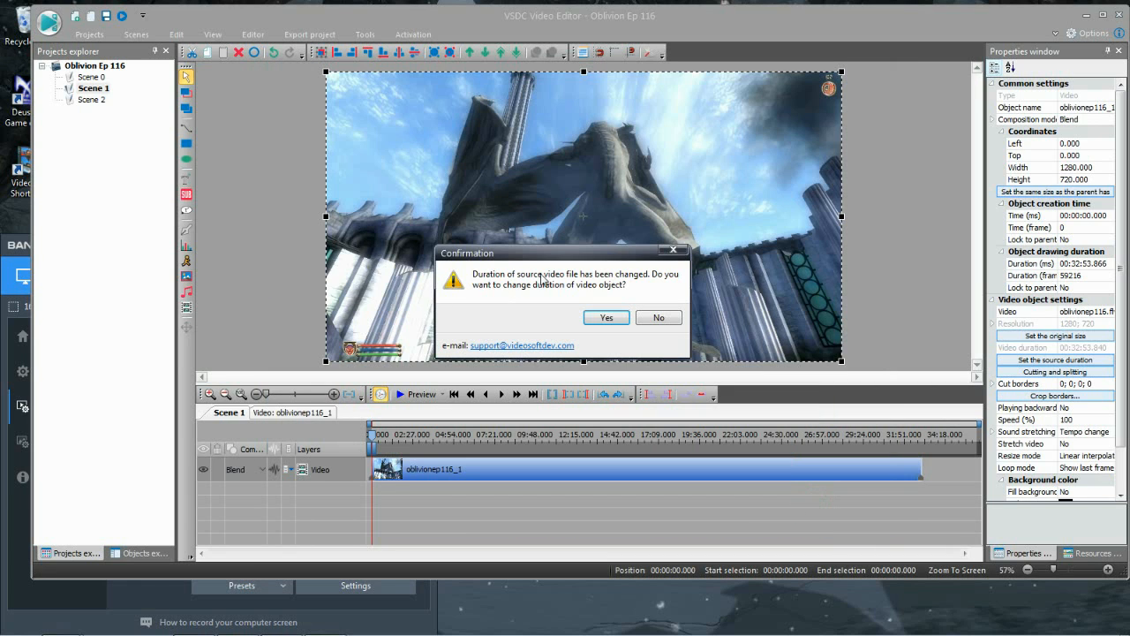
left_click(604, 319)
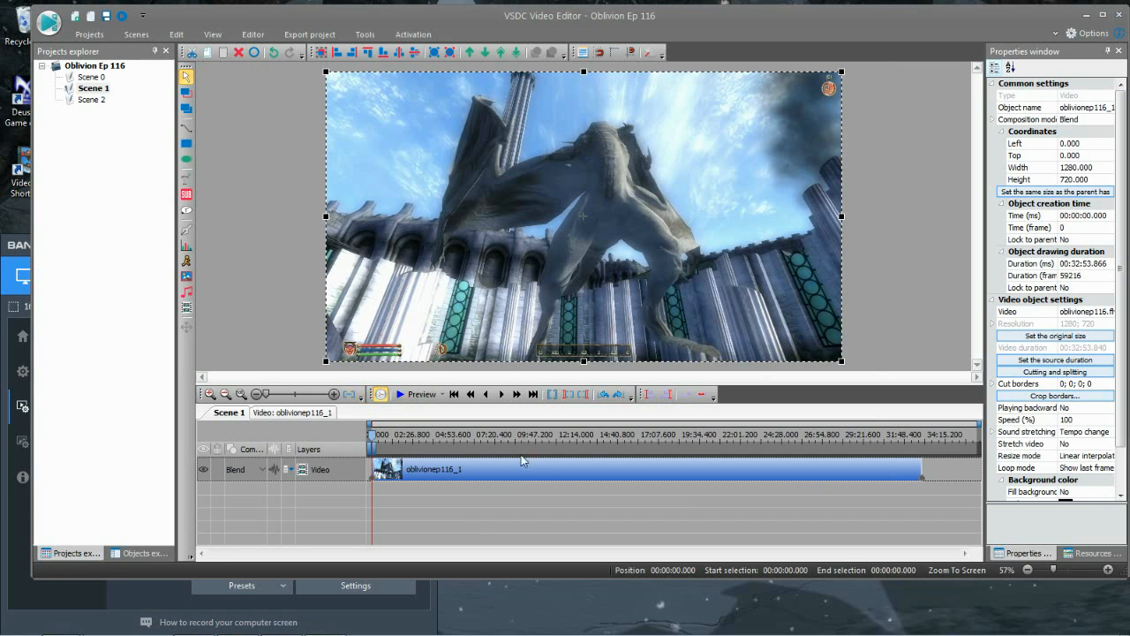
mouse_move(519, 479)
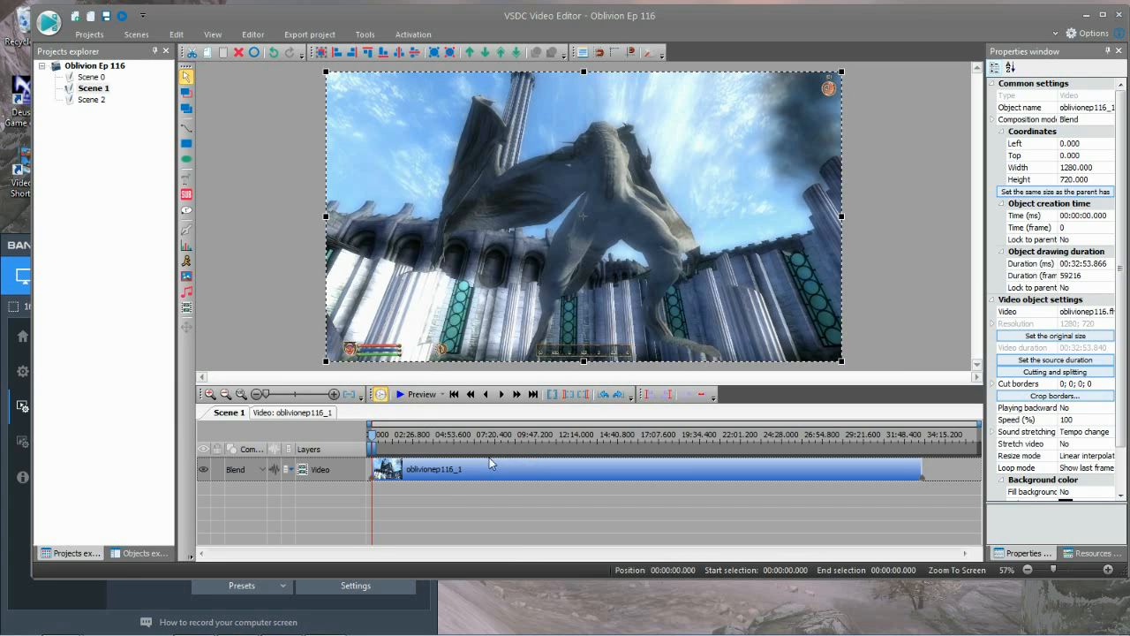
Add a Fade In audio effect to the oblivionep116 clip from the scene beginning, with a duration of 00:00:00.533
left_click(254, 35)
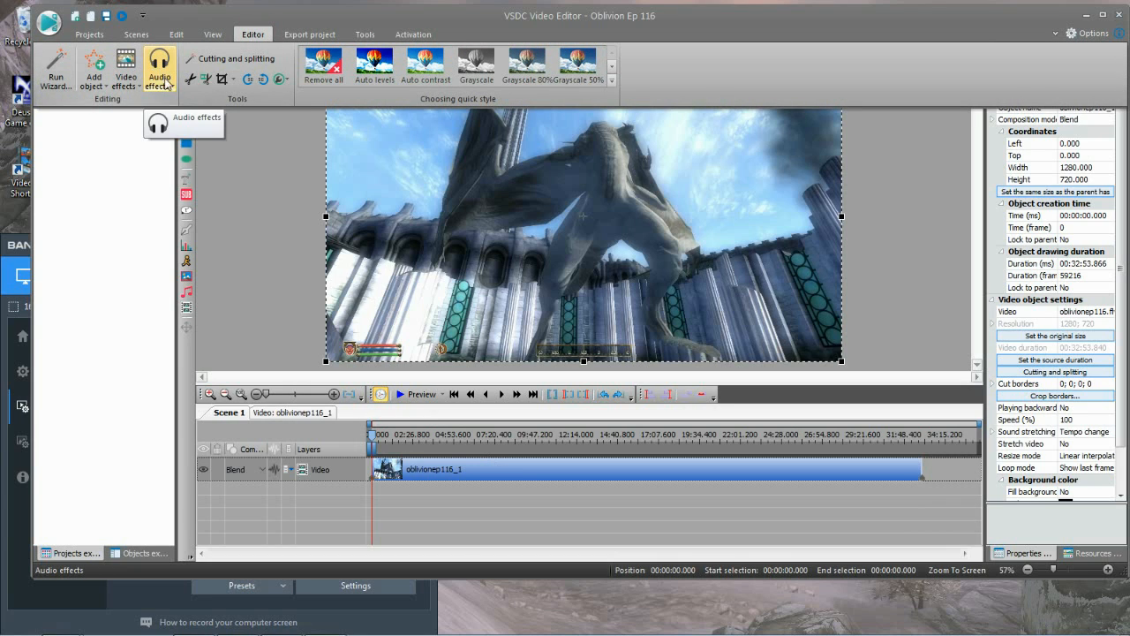
left_click(162, 85)
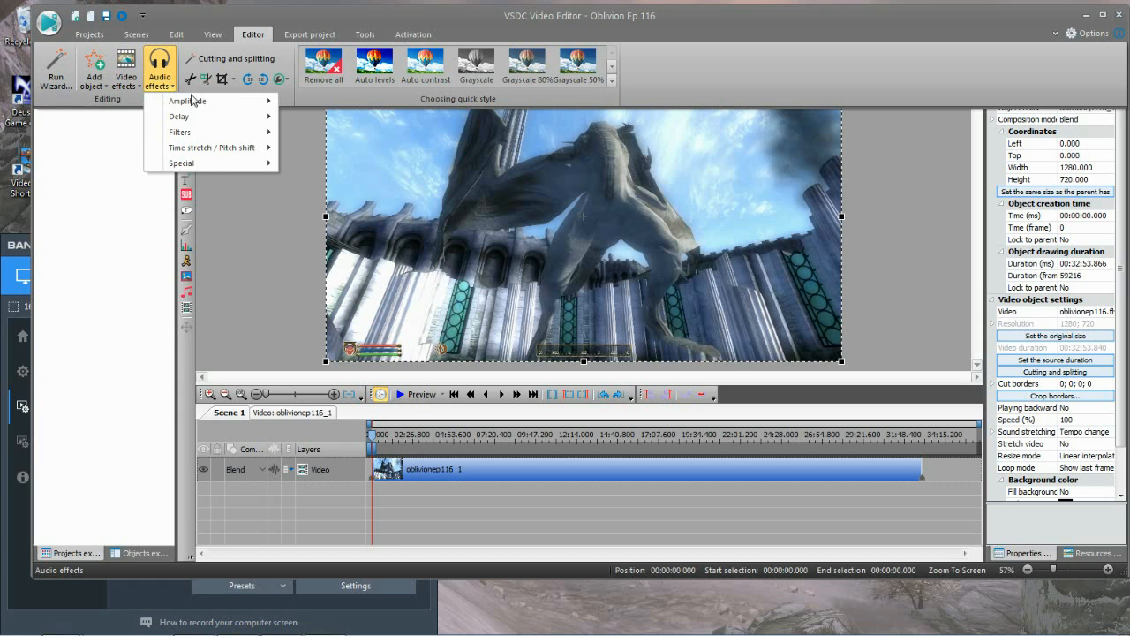
mouse_move(225, 109)
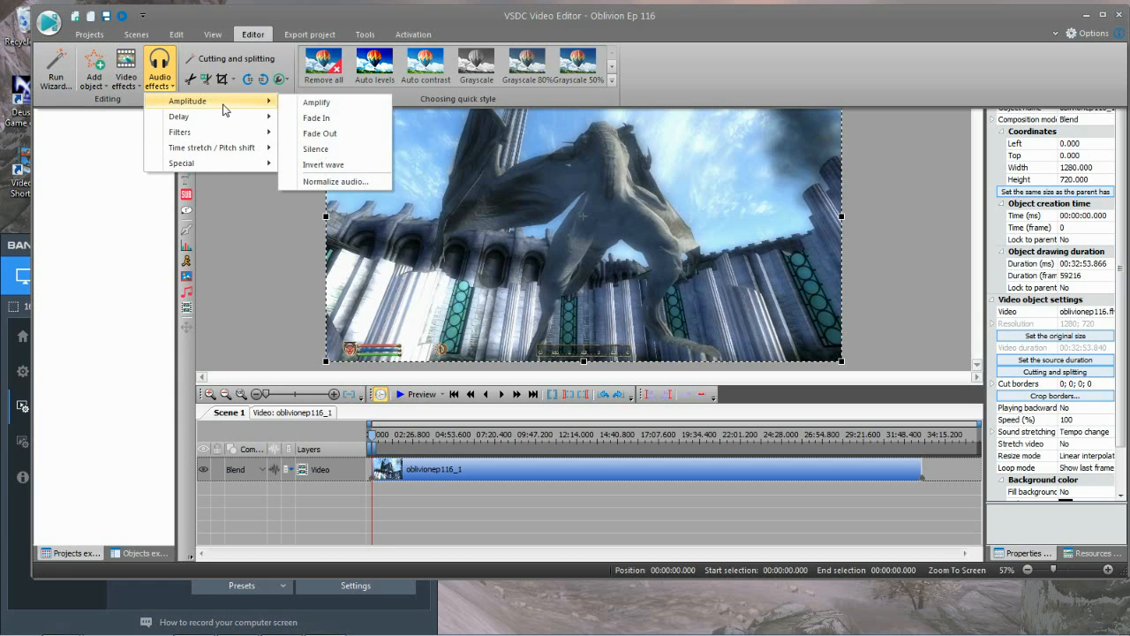
left_click(332, 123)
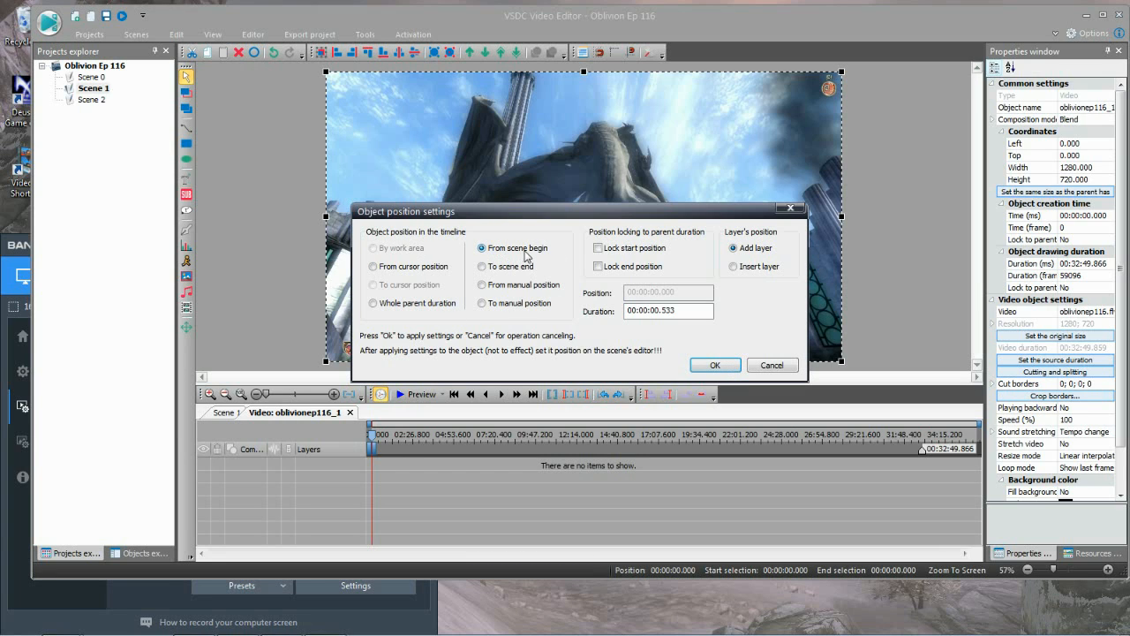
left_click(715, 365)
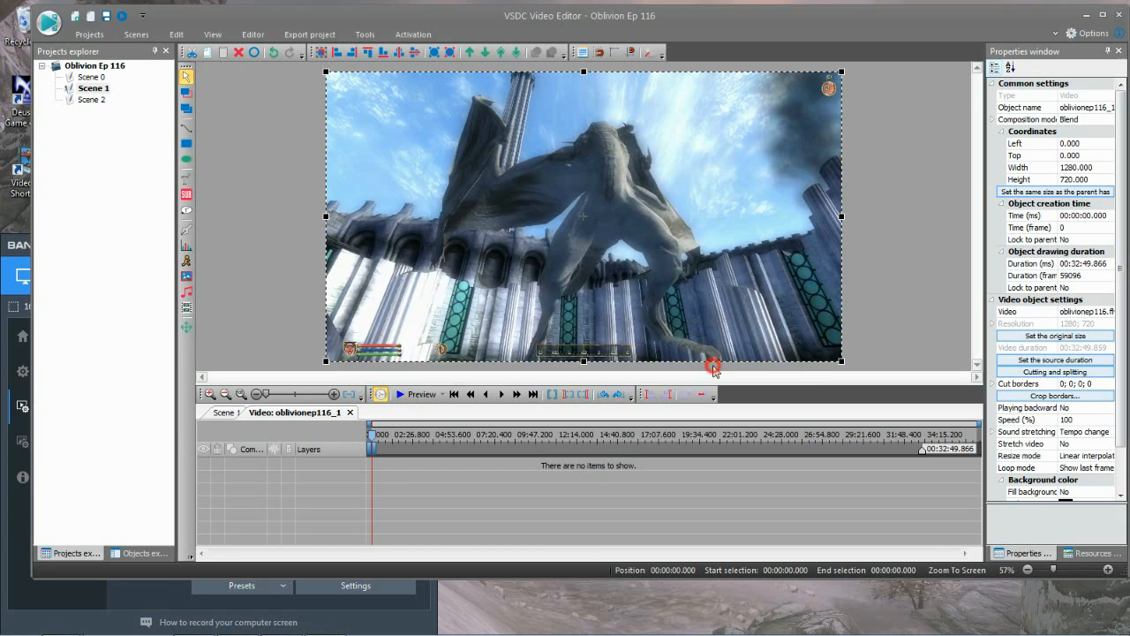
Add a Fade Out audio effect to the clip, positioned to scene end with a duration of 00:00:00.533
left_click(253, 35)
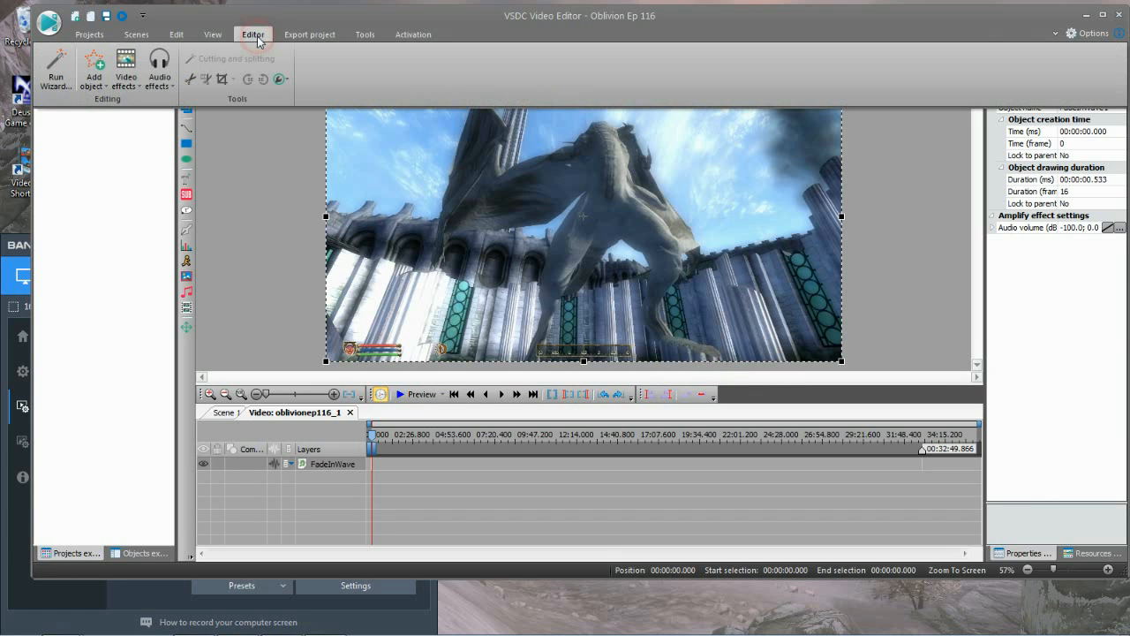
left_click(159, 71)
mouse_move(212, 100)
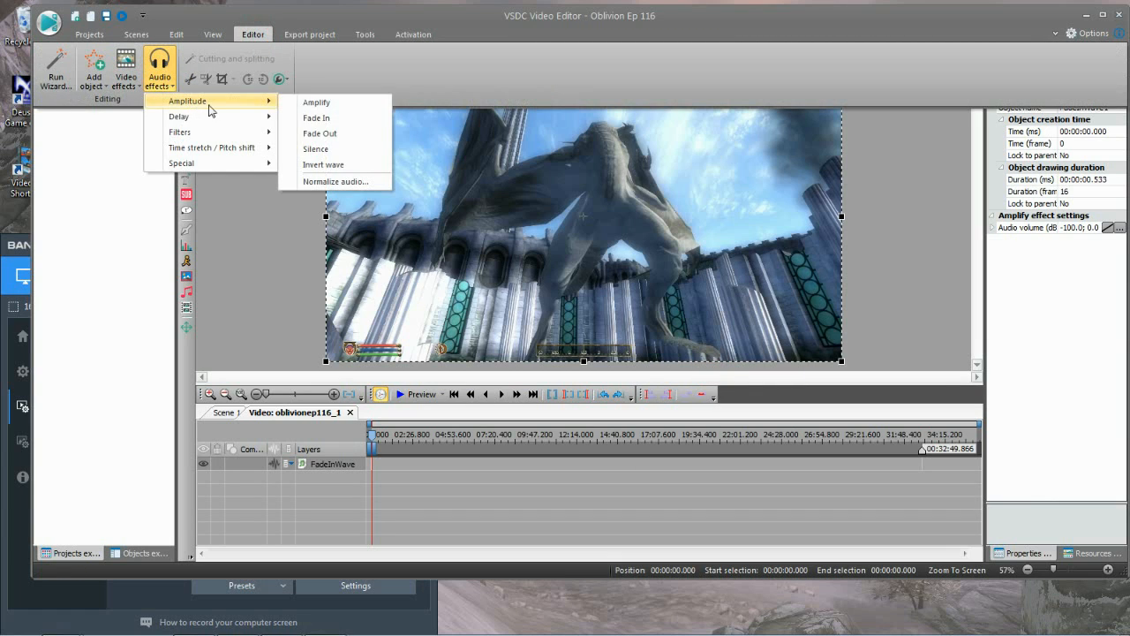
left_click(328, 134)
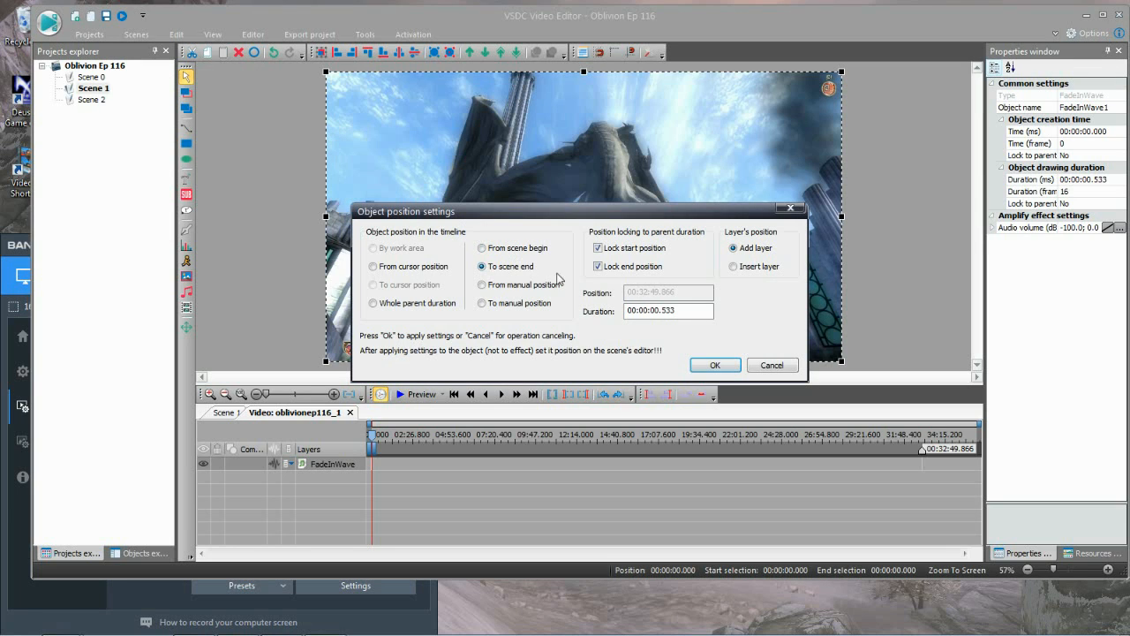
left_click(722, 365)
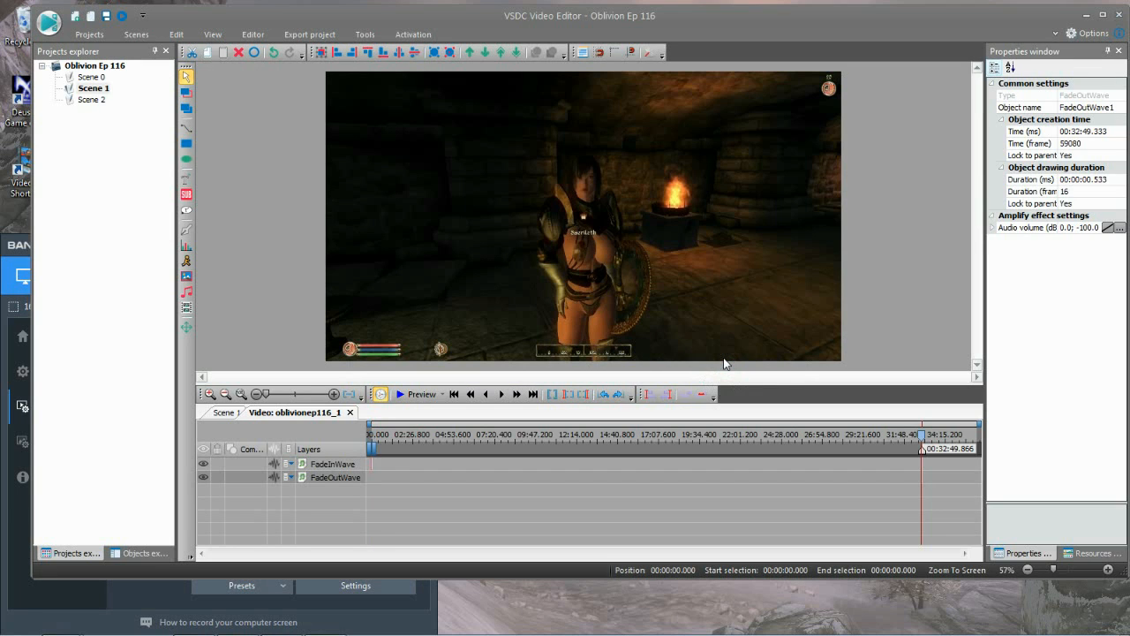
Add a Fade In transparency video effect at the start of the clip, with a duration of 00:00:00.533
left_click(256, 34)
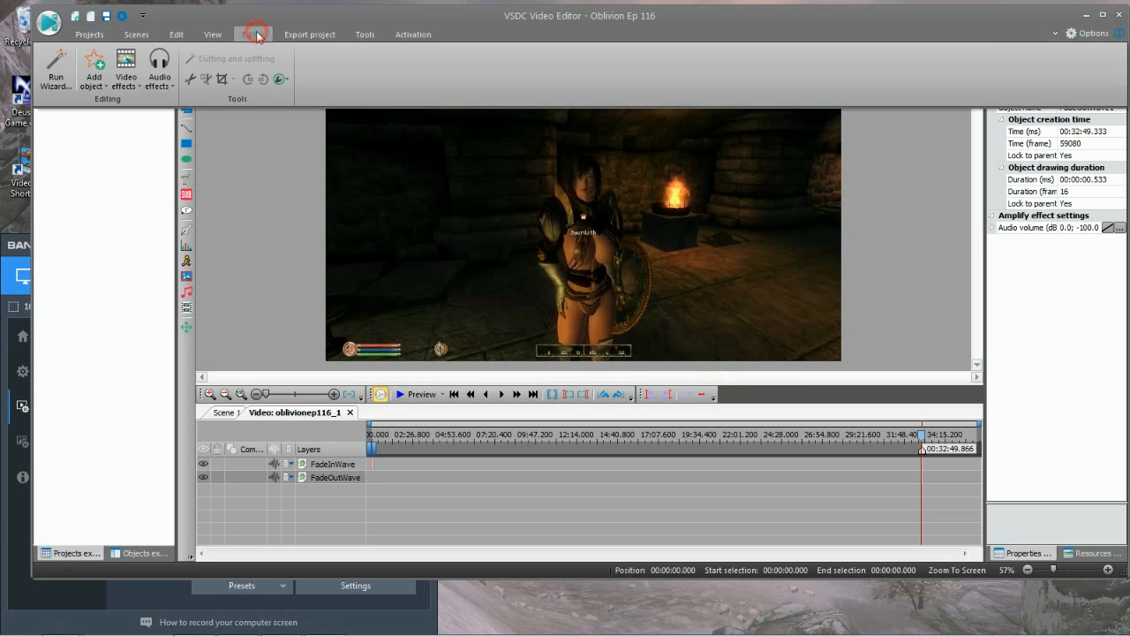
left_click(126, 71)
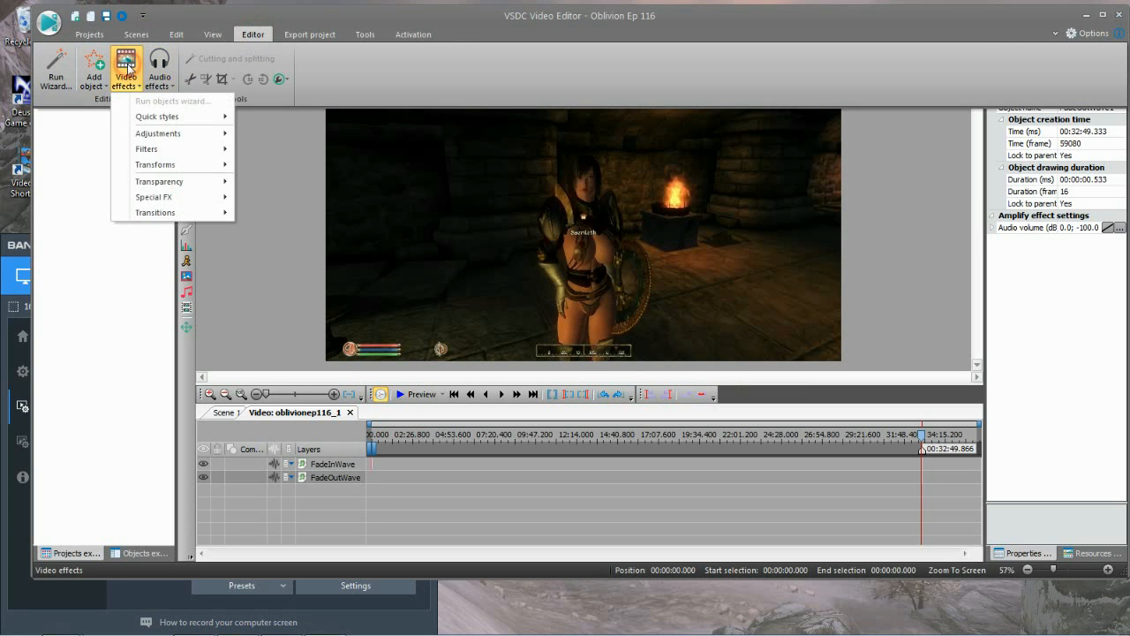
mouse_move(197, 182)
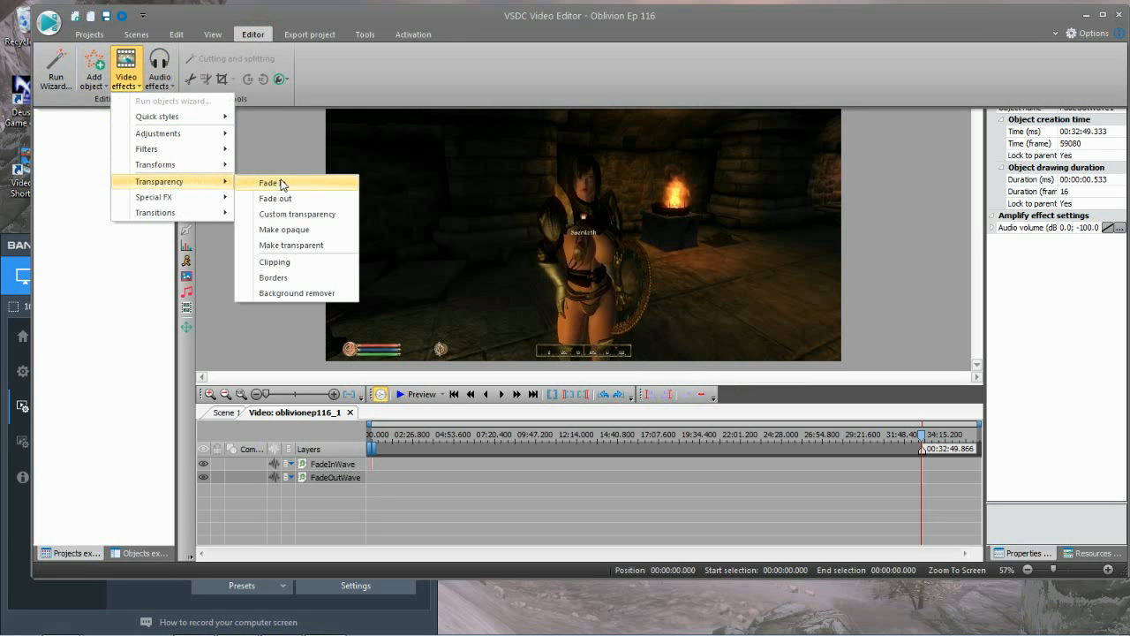
left_click(282, 184)
left_click(707, 369)
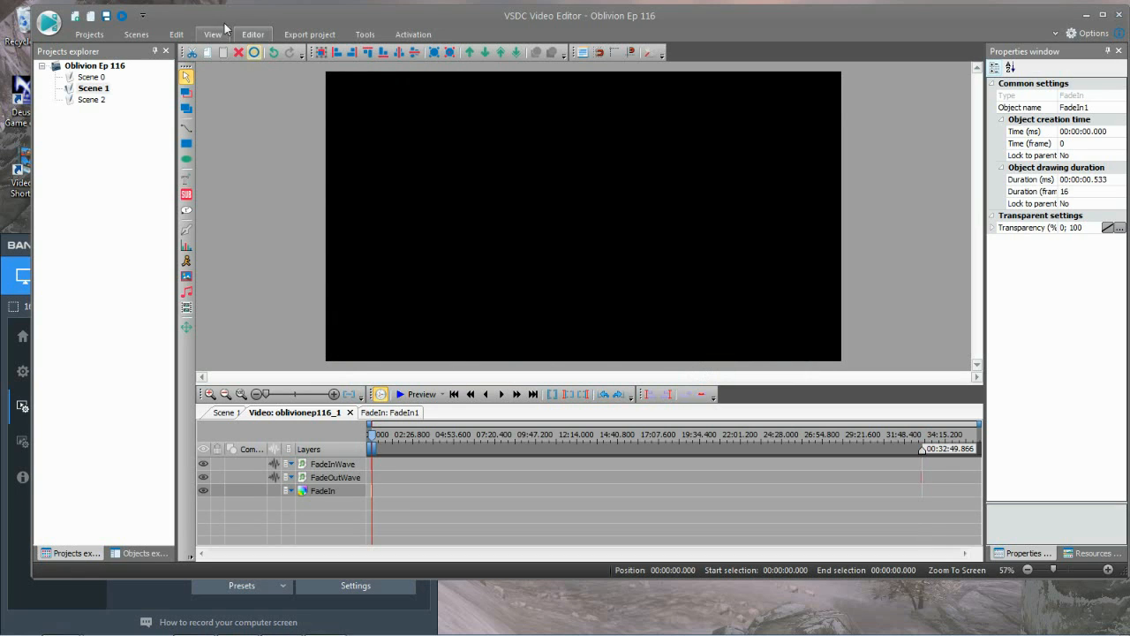
Add a Fade Out transparency video effect to the clip, positioned to scene end with a duration of 00:00:00.533
left_click(252, 34)
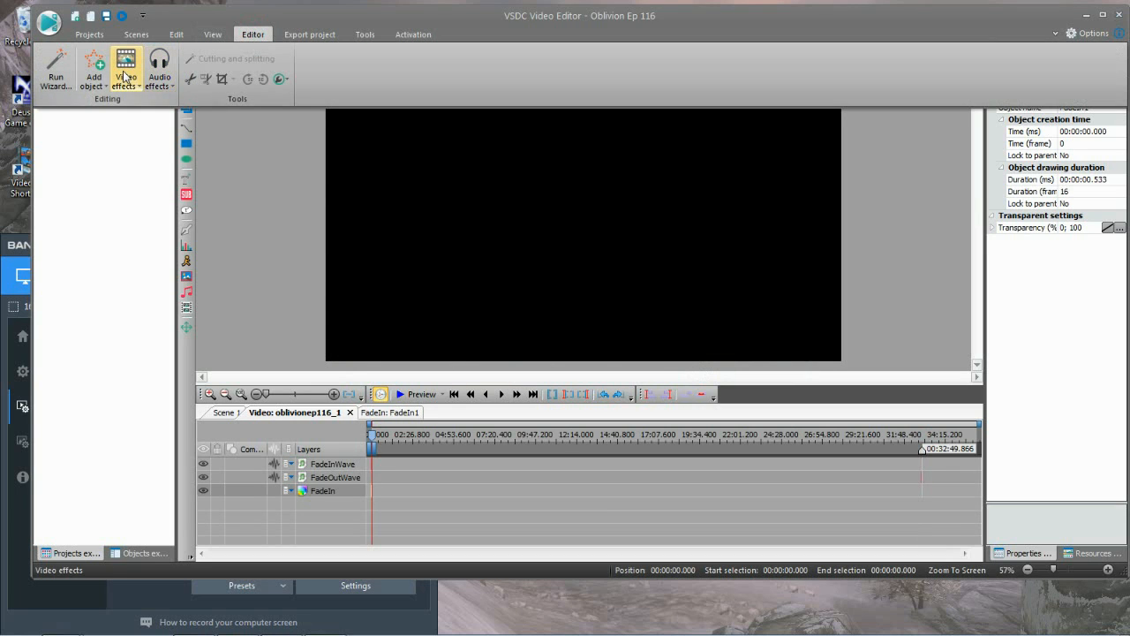
left_click(124, 77)
mouse_move(189, 187)
left_click(284, 199)
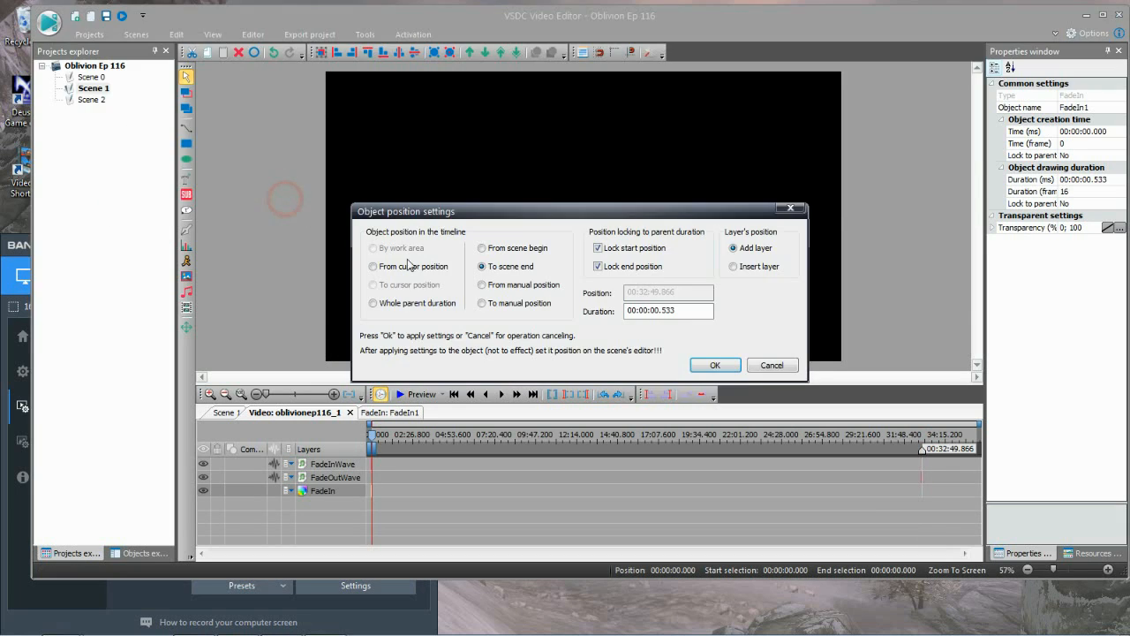
left_click(714, 364)
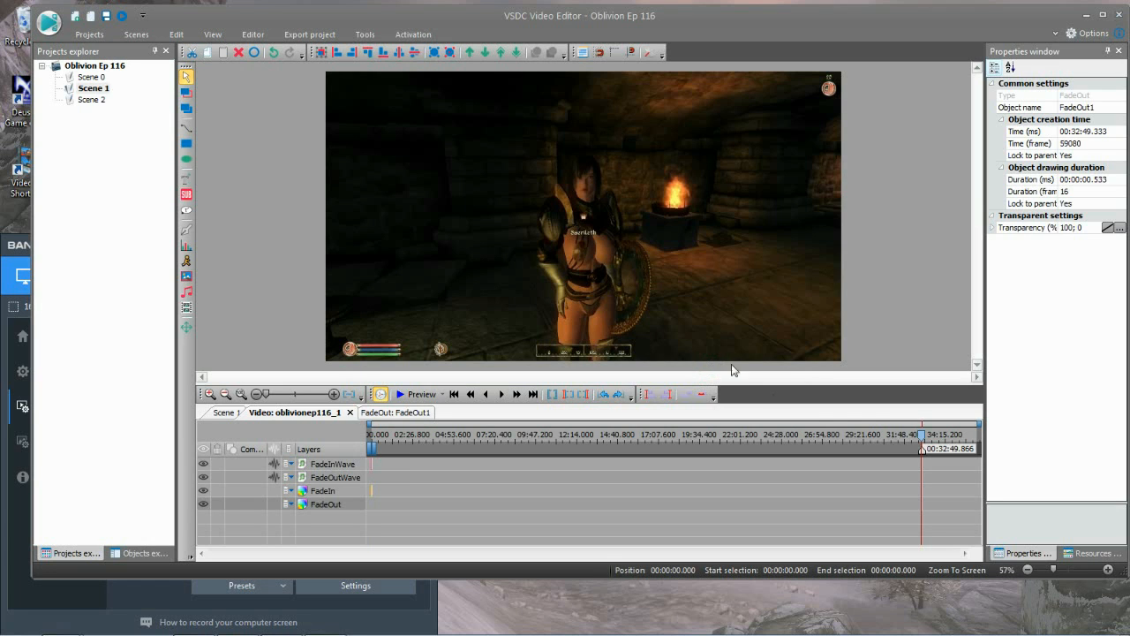
Move the playhead just before the closing fade-out of the gameplay clip and preview Scene 1
left_click(922, 435)
left_click_drag(923, 439, 921, 438)
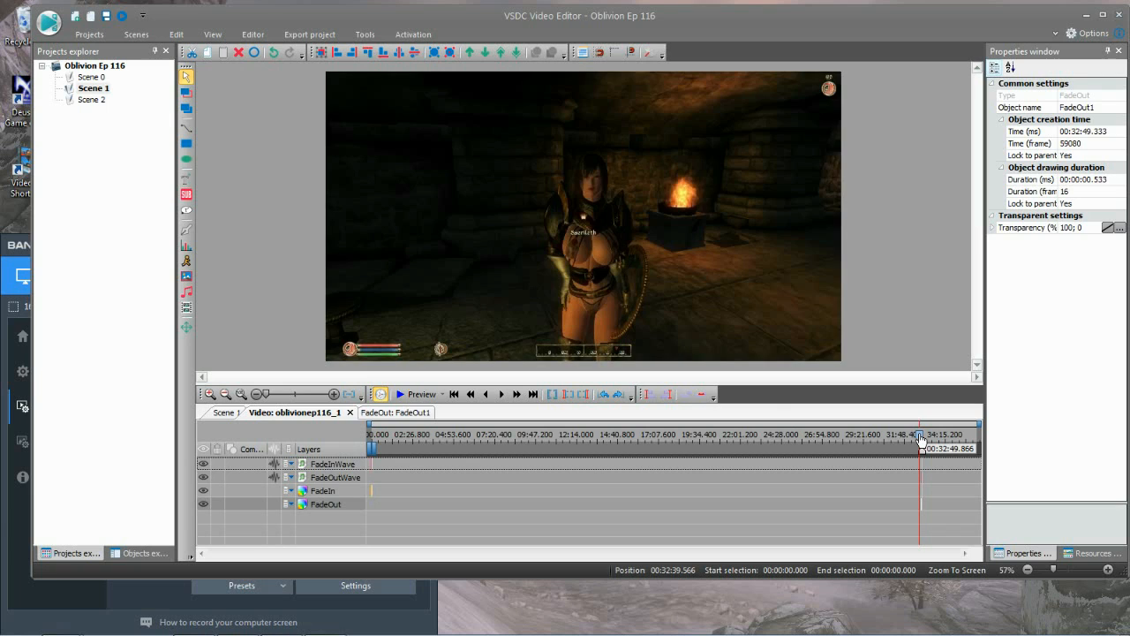
left_click(418, 394)
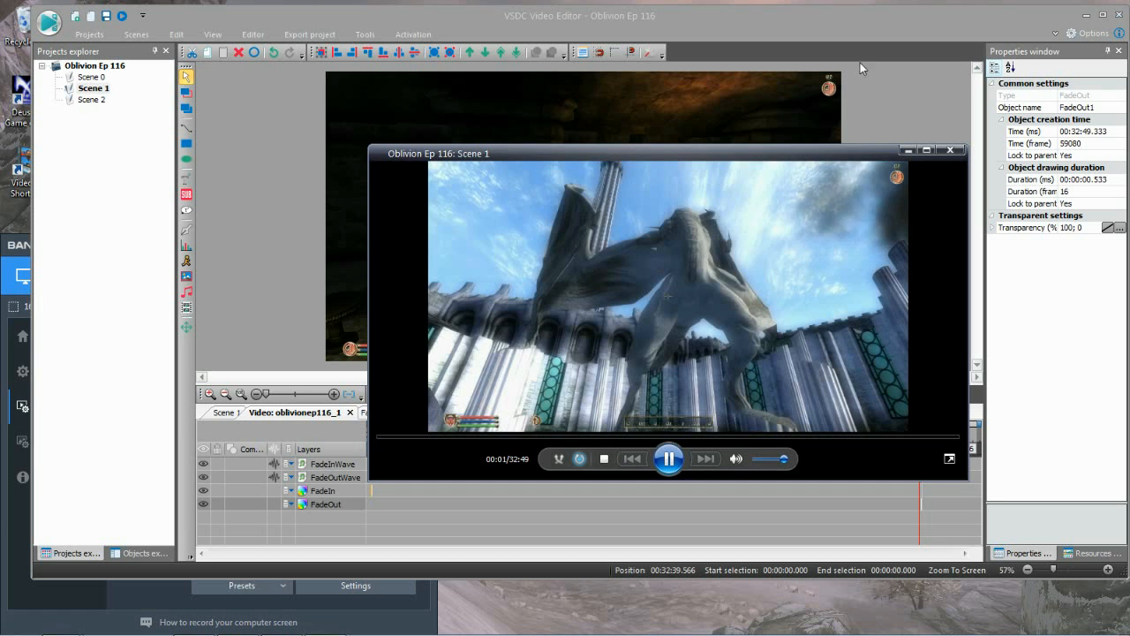
left_click(950, 149)
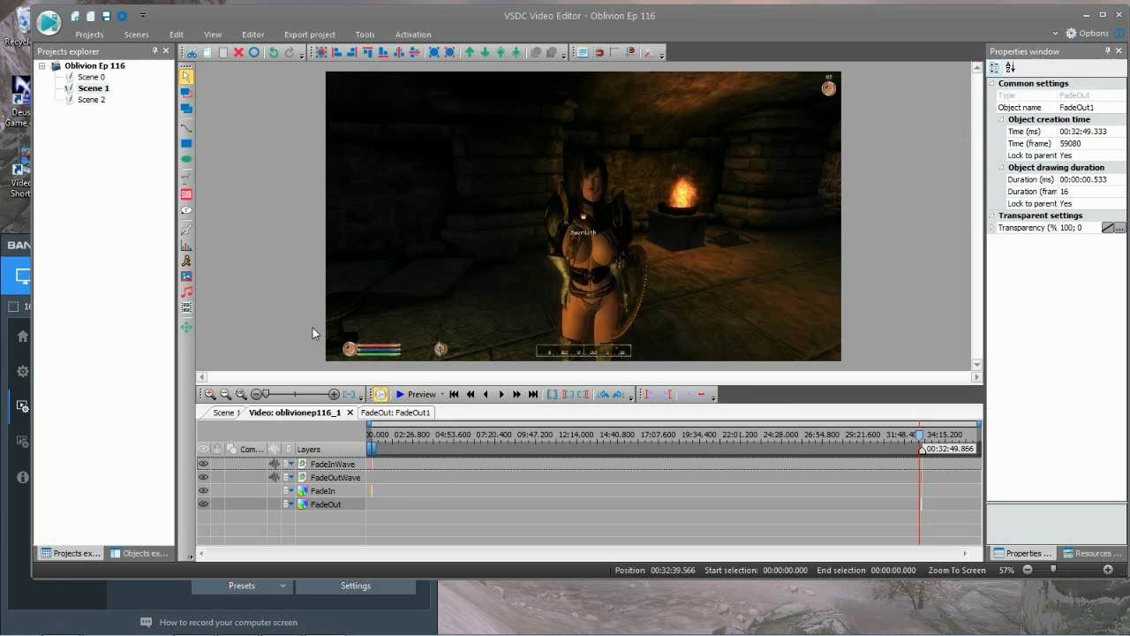
Cut the region from 00:00:00.000 to 00:00:15.079 out of the newoblivionintro clip in Scene 0 using Cutting and splitting
left_click(92, 77)
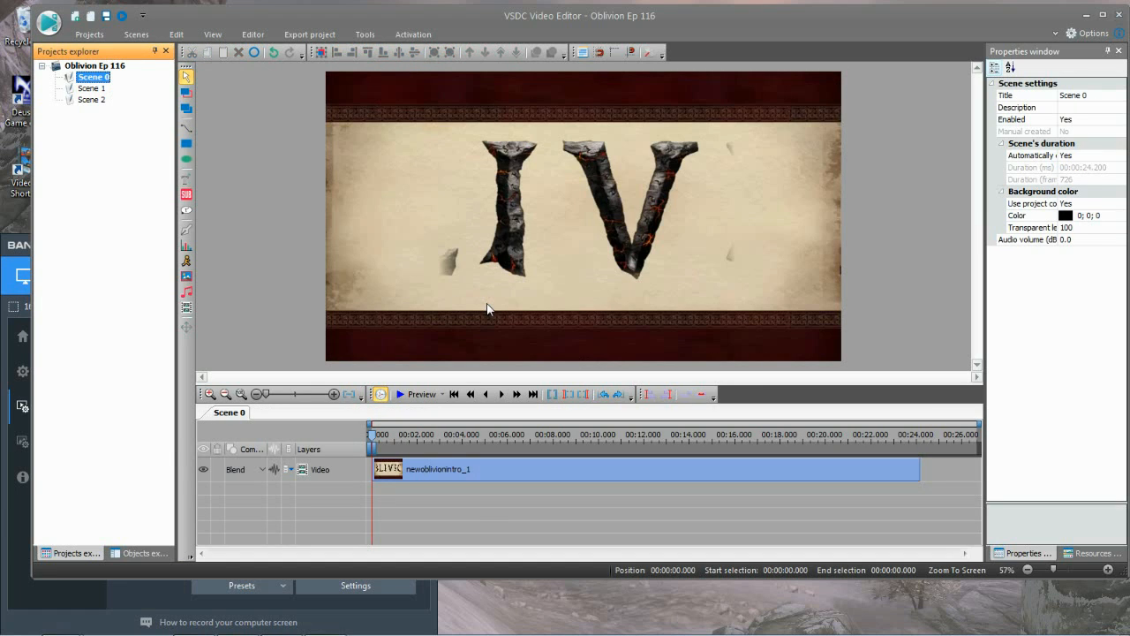
left_click(536, 469)
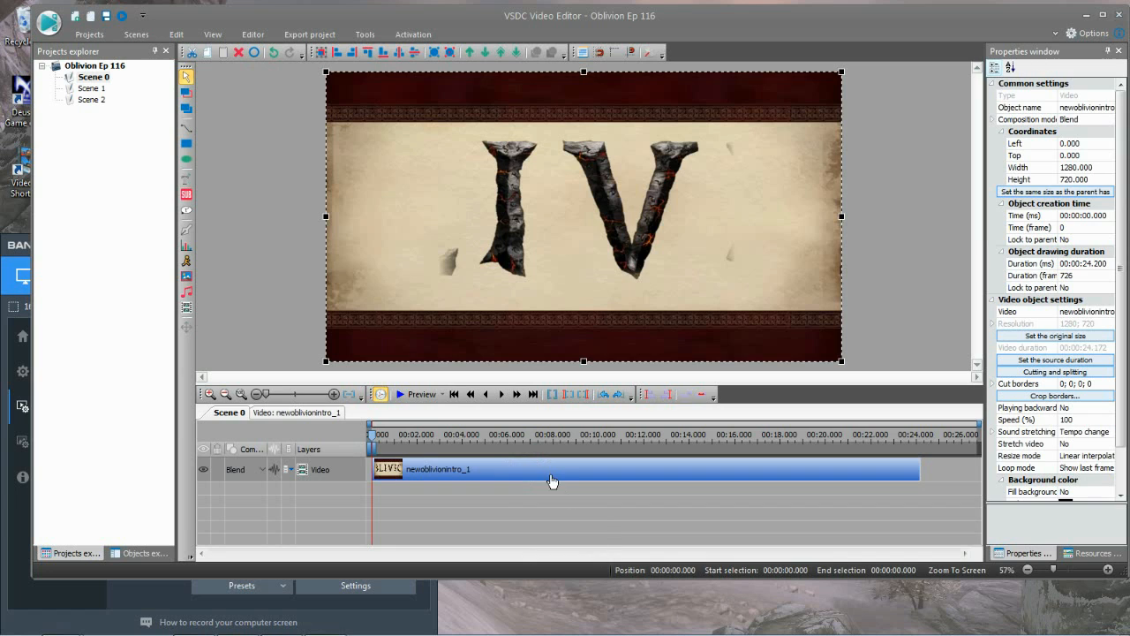
left_click(255, 36)
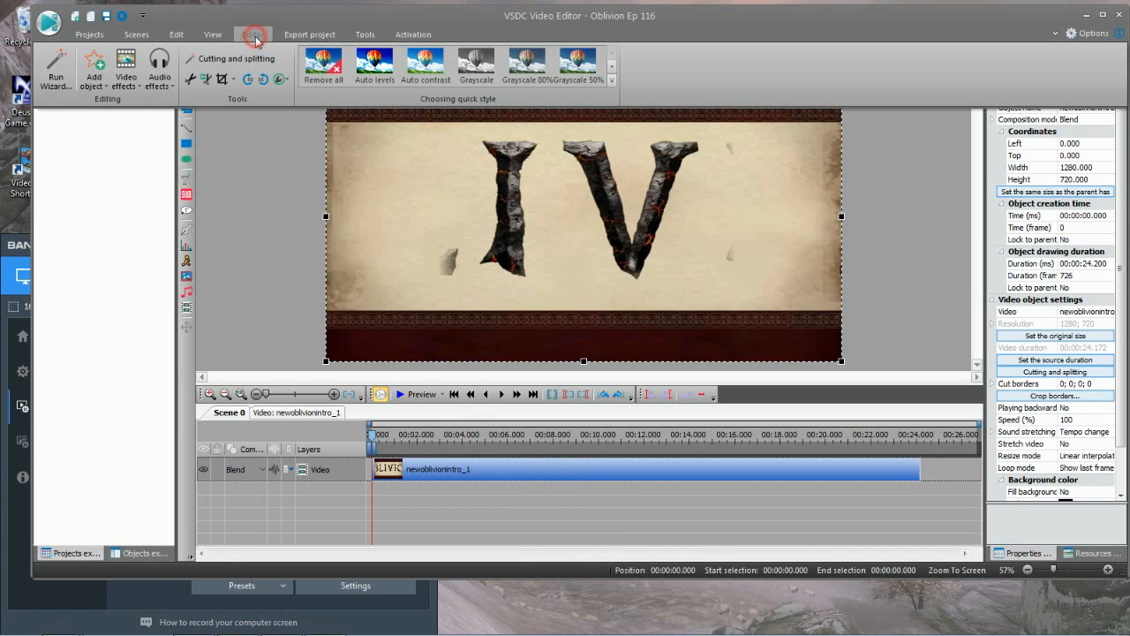
left_click(234, 59)
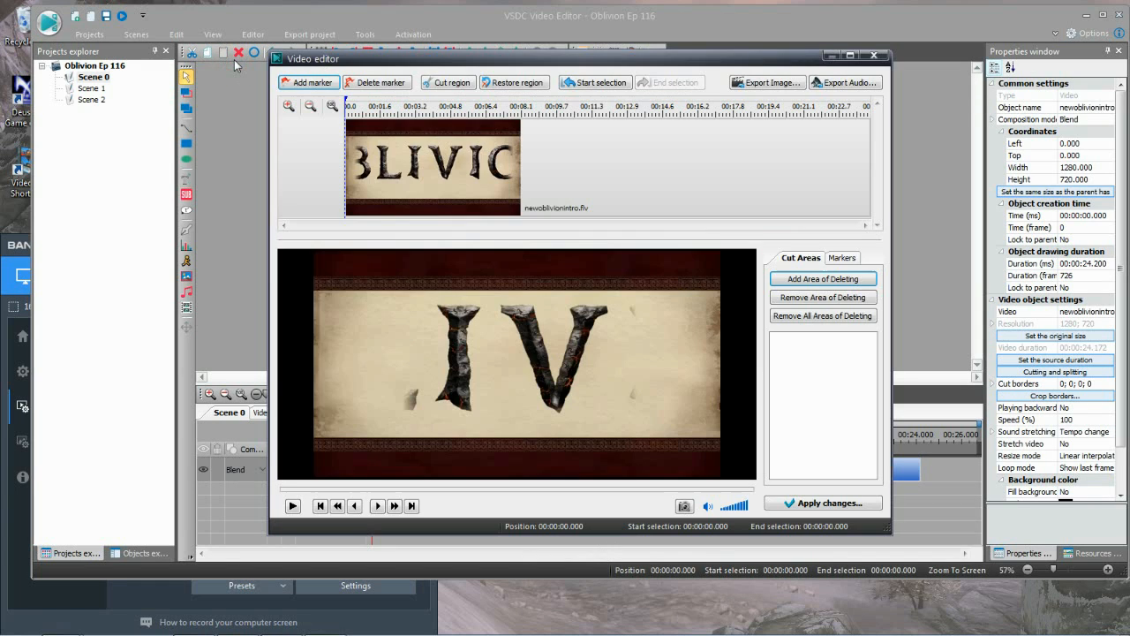
left_click(590, 82)
left_click(294, 506)
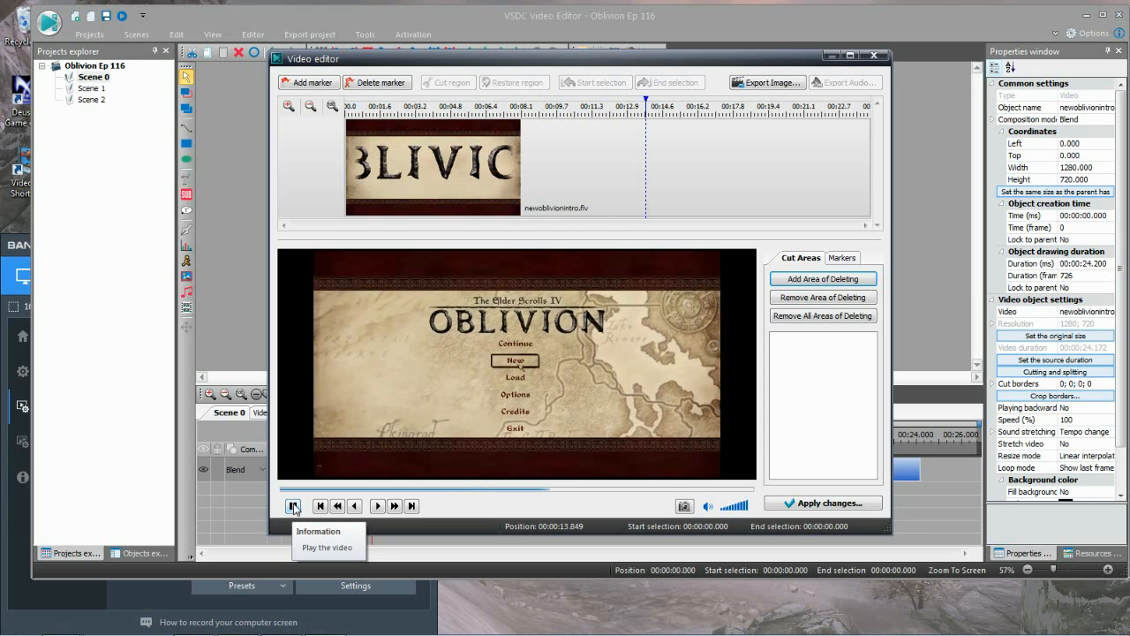
left_click(293, 506)
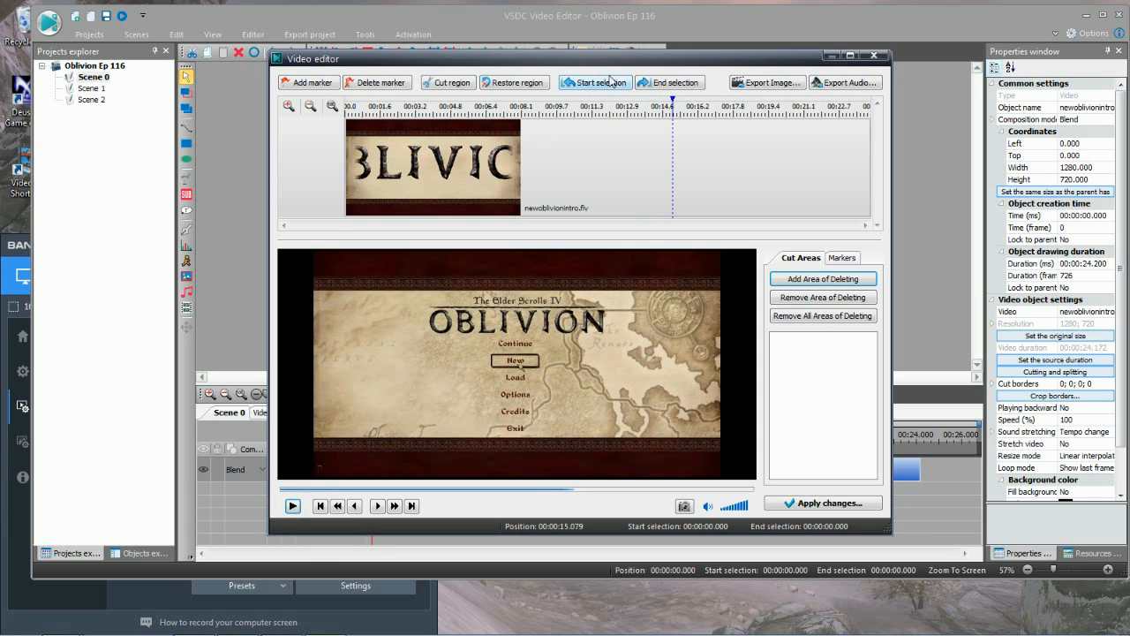
left_click(666, 83)
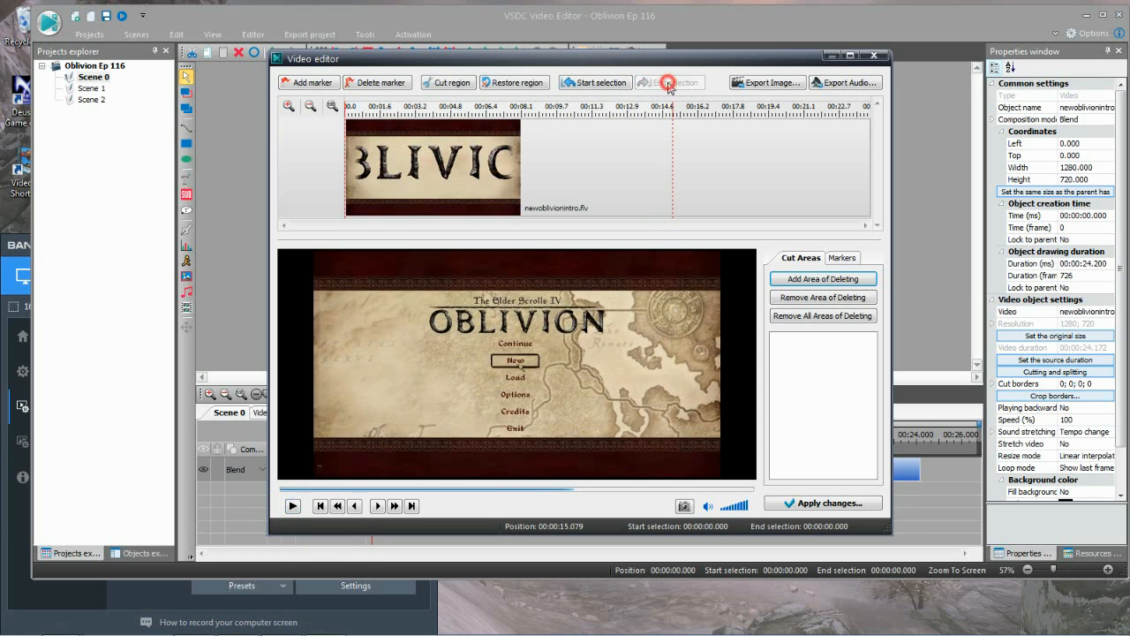
left_click(452, 83)
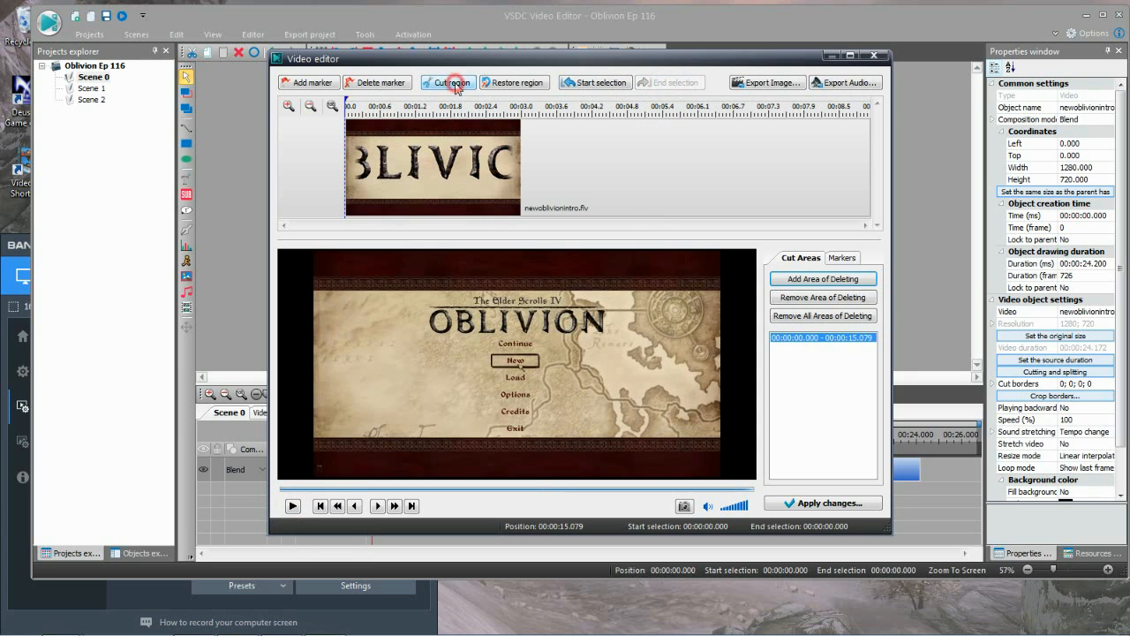
Cut the tail of the intro clip, from 00:00:06.429 in the remaining footage to its end
left_click(293, 507)
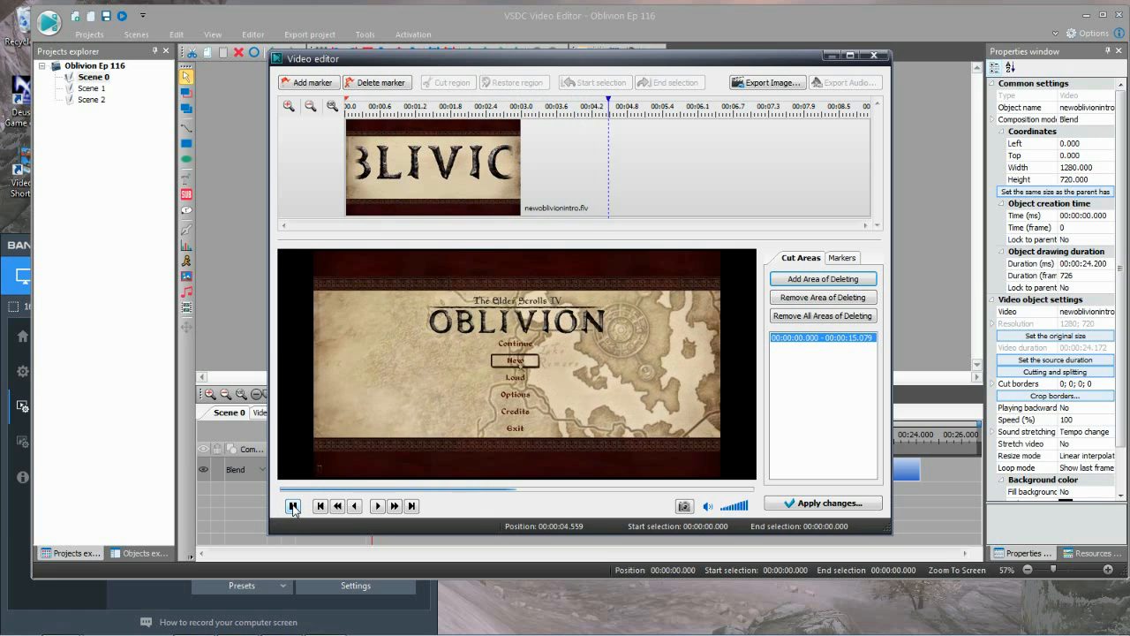
left_click(293, 507)
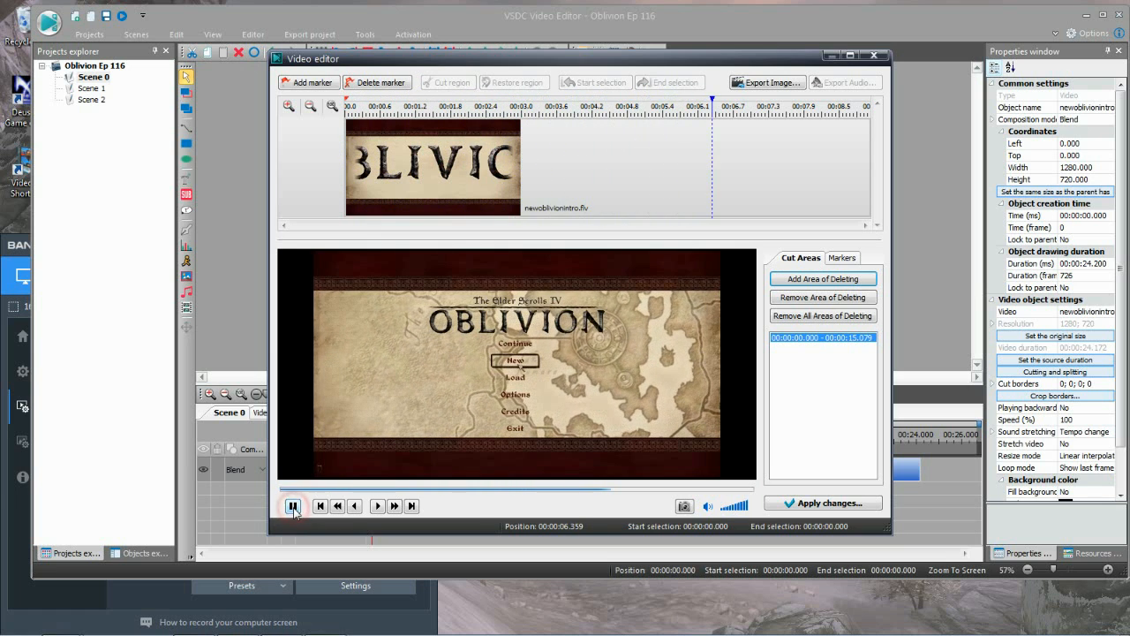
left_click(585, 83)
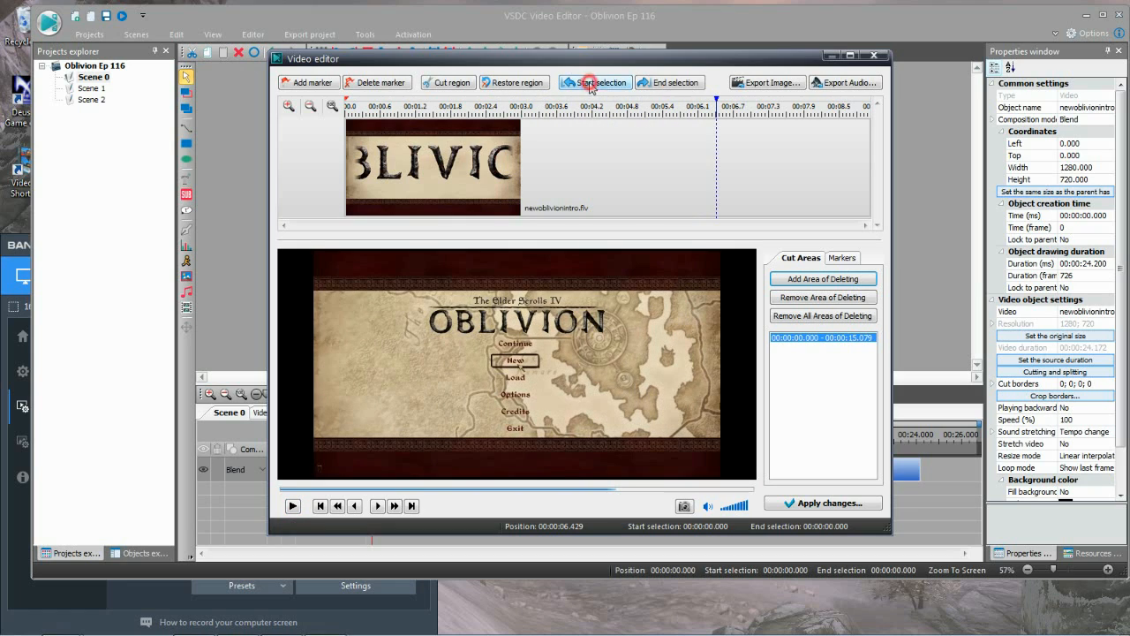
left_click(411, 506)
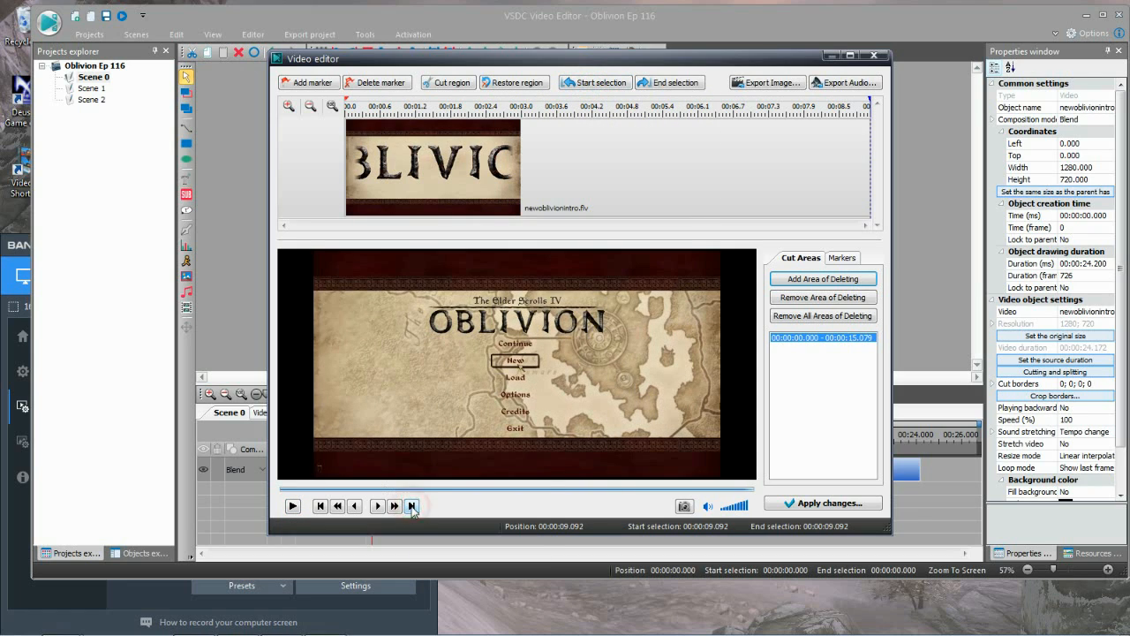
left_click(664, 83)
left_click(446, 83)
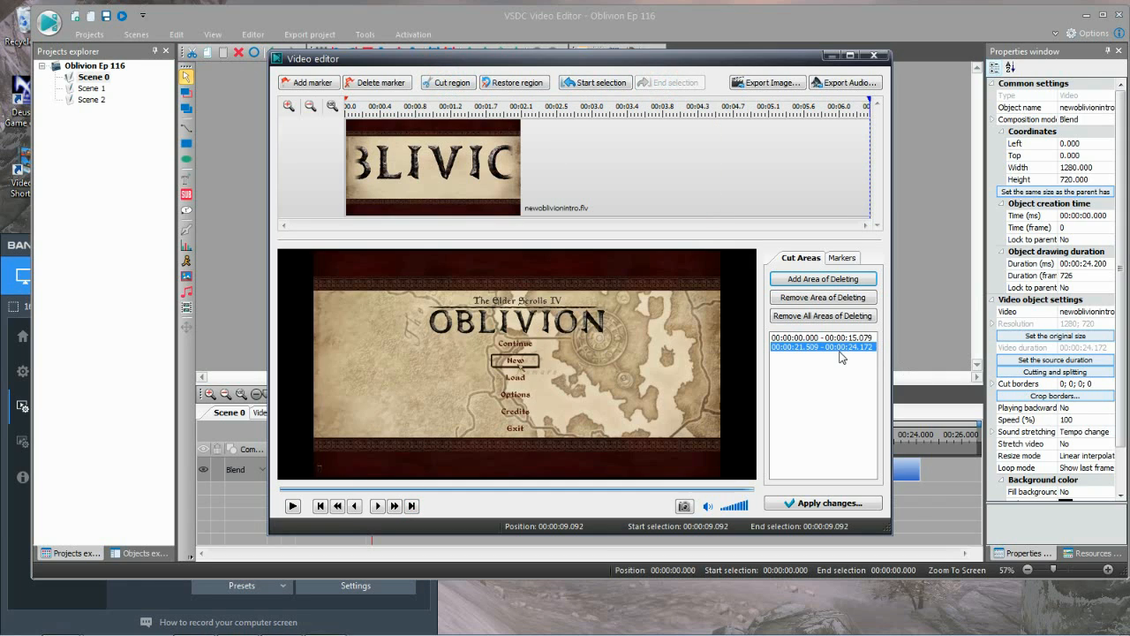
Apply the cuts to the intro clip and preview Scene 0
left_click(810, 500)
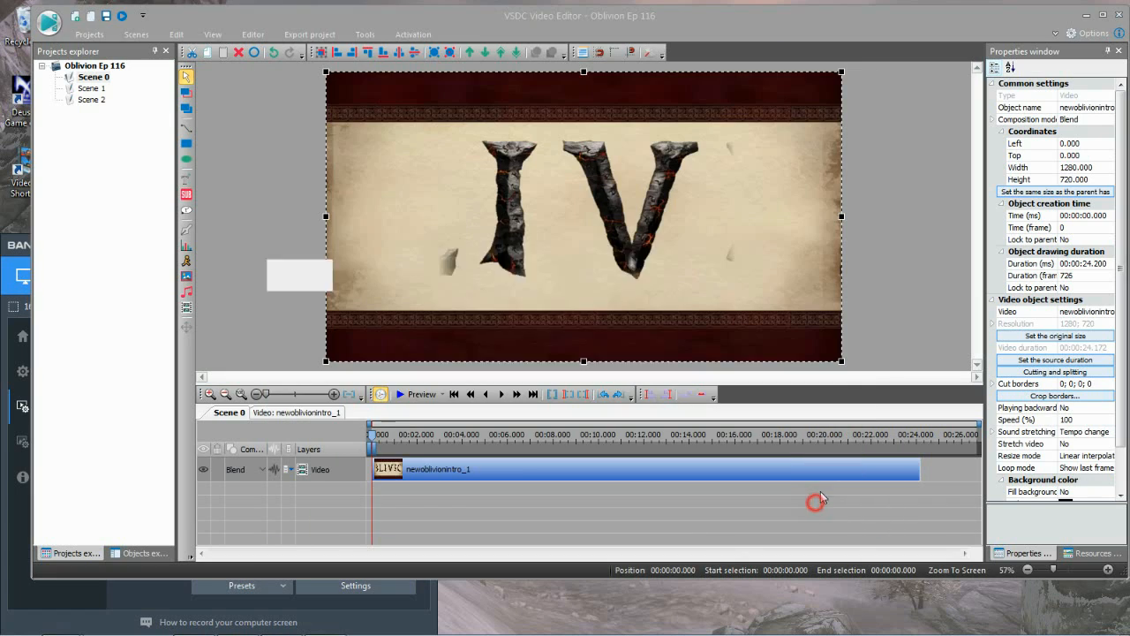
left_click(605, 319)
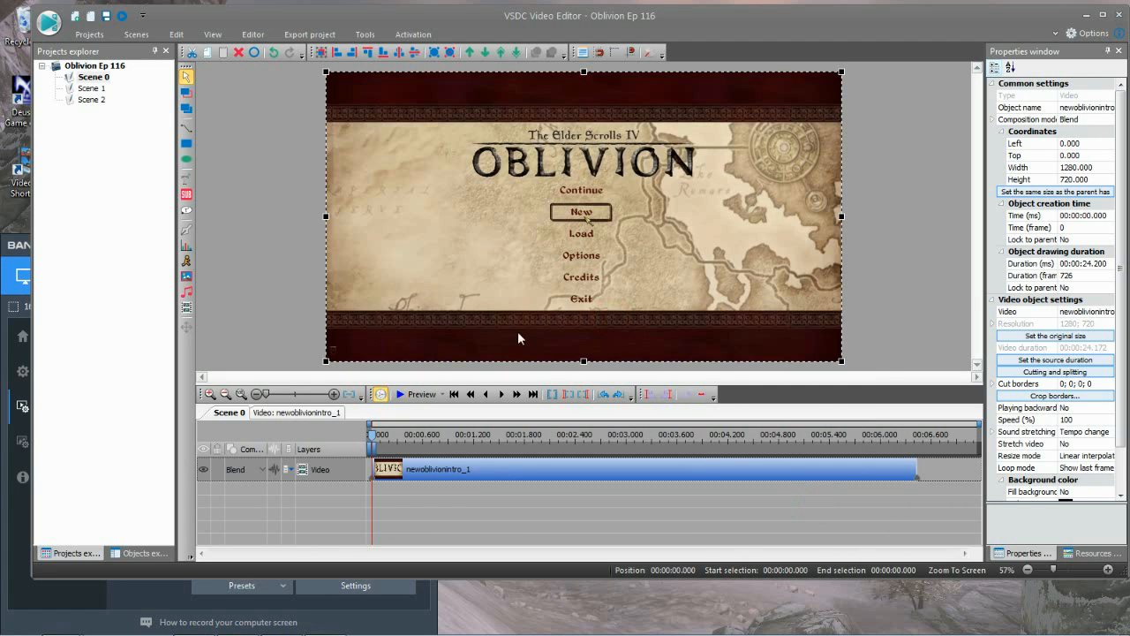
left_click(421, 395)
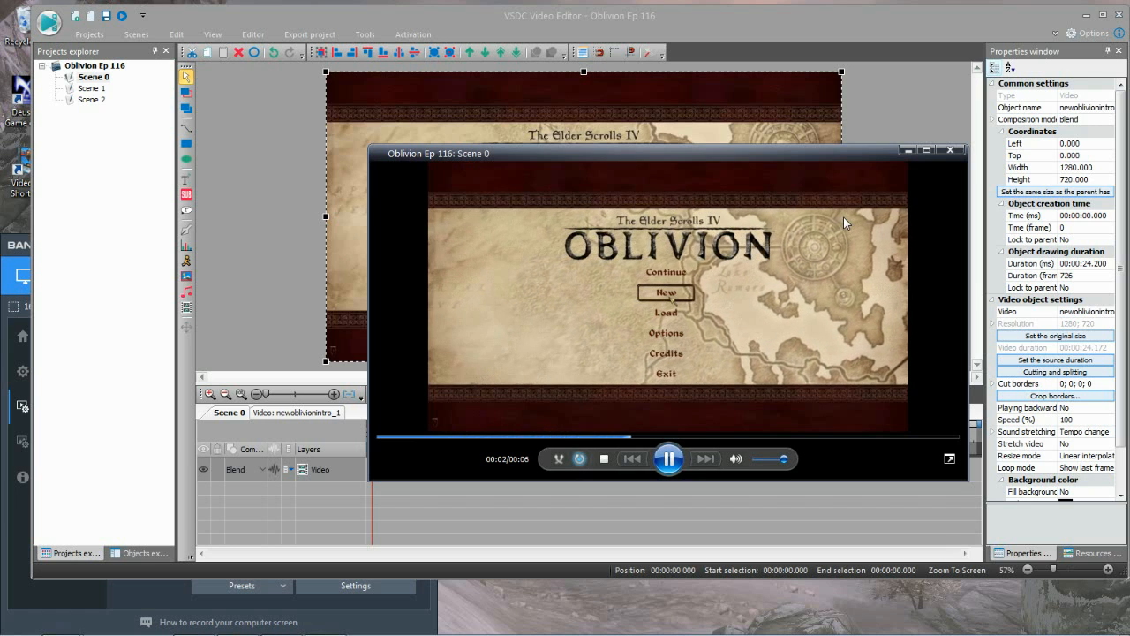
left_click(951, 152)
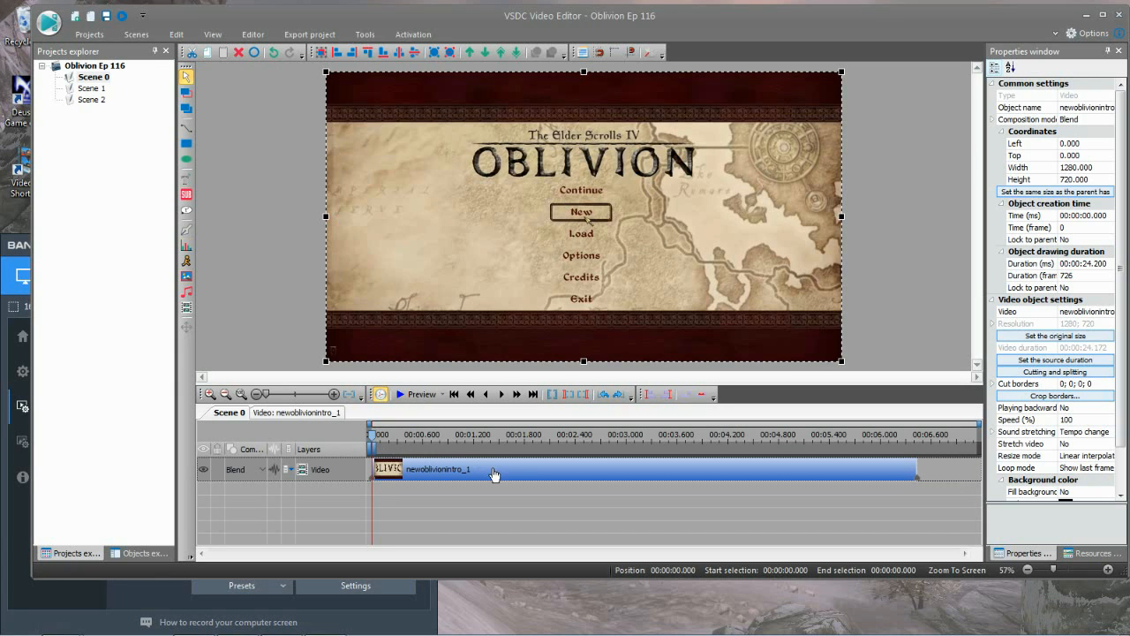
Add a Fade In audio effect to the intro clip from the scene beginning, with a duration of 00:00:00.533
left_click(255, 35)
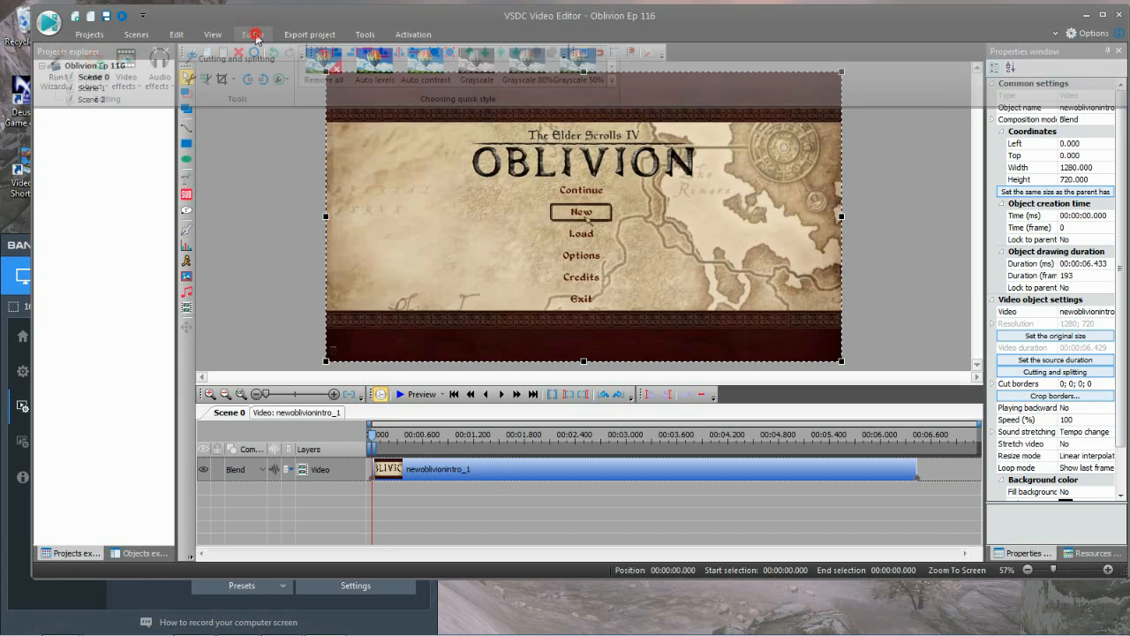
left_click(160, 78)
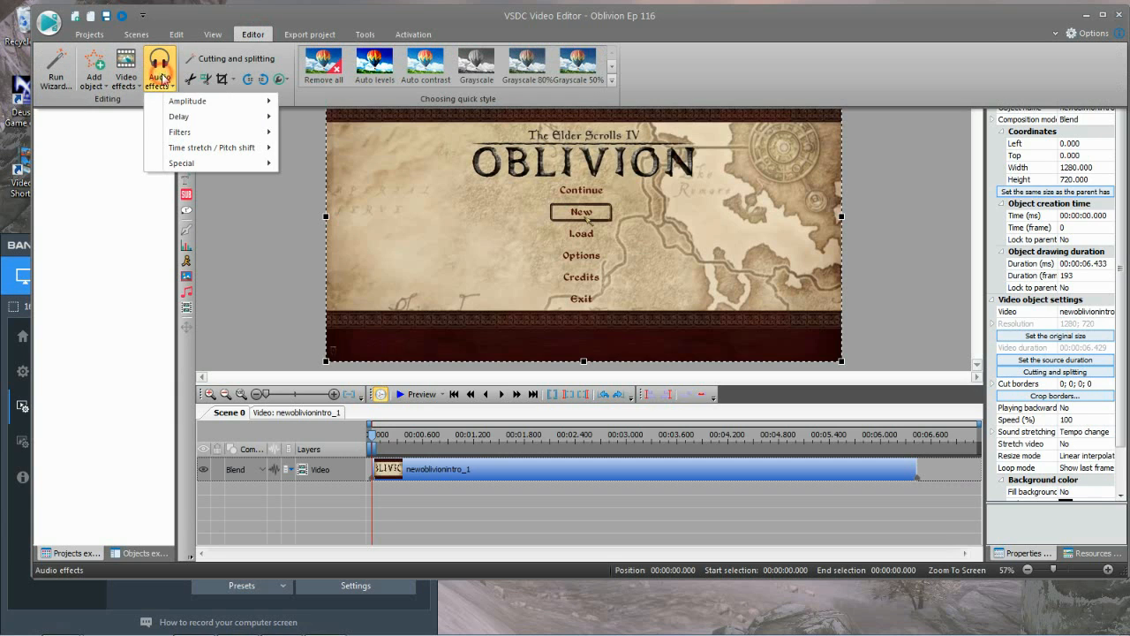
mouse_move(225, 103)
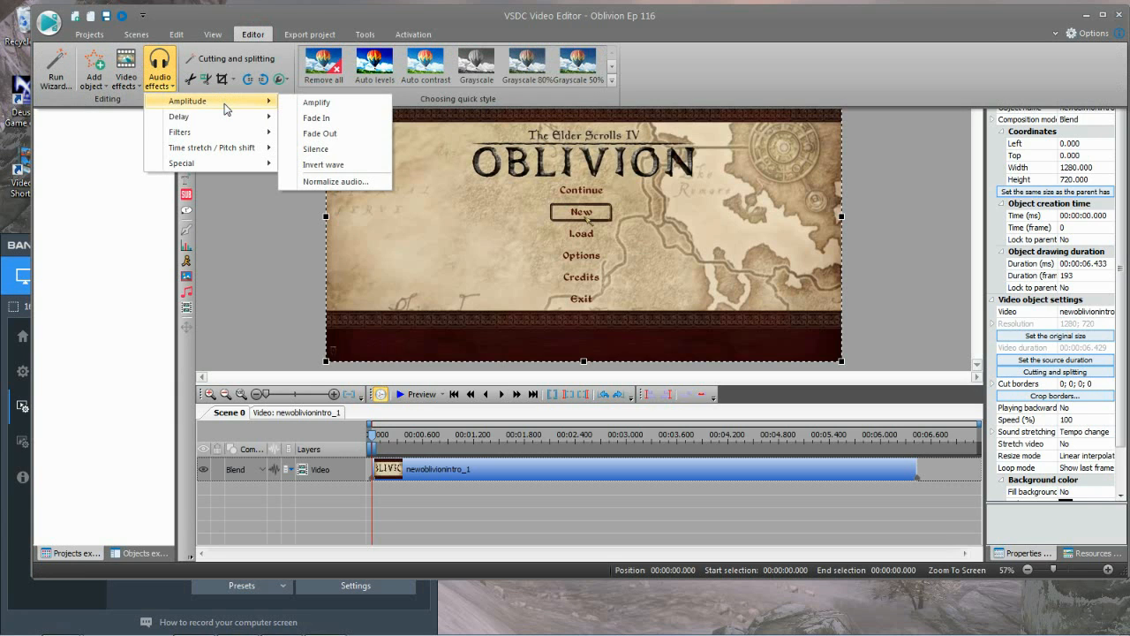
left_click(322, 118)
left_click(709, 366)
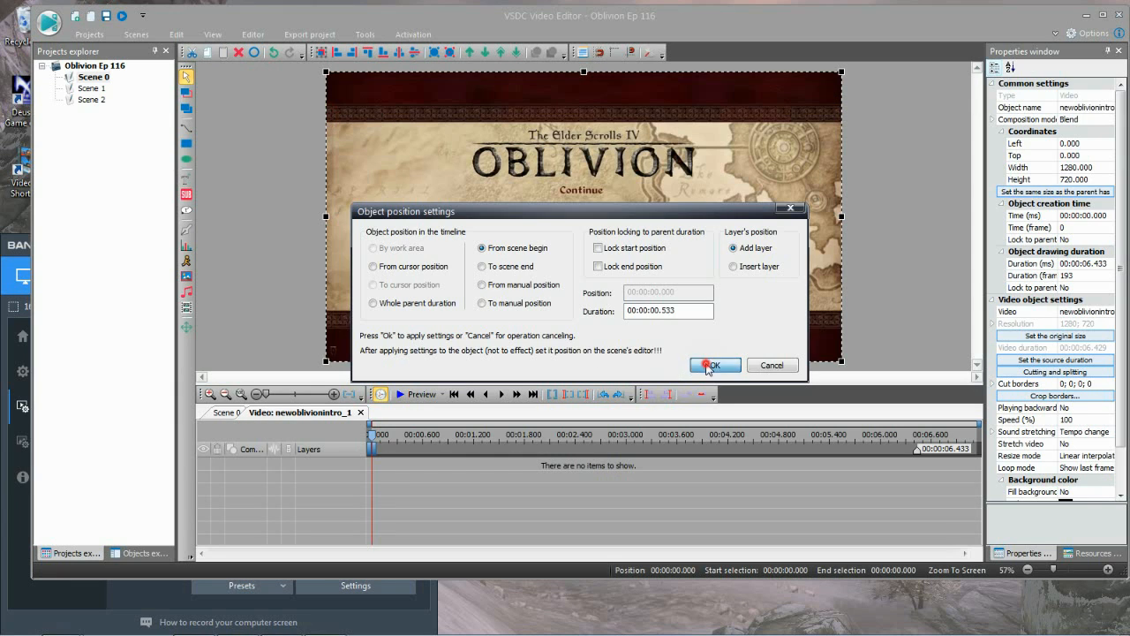
Add a Fade Out audio effect to the intro clip, positioned to scene end with a duration of 00:00:00.533
left_click(252, 35)
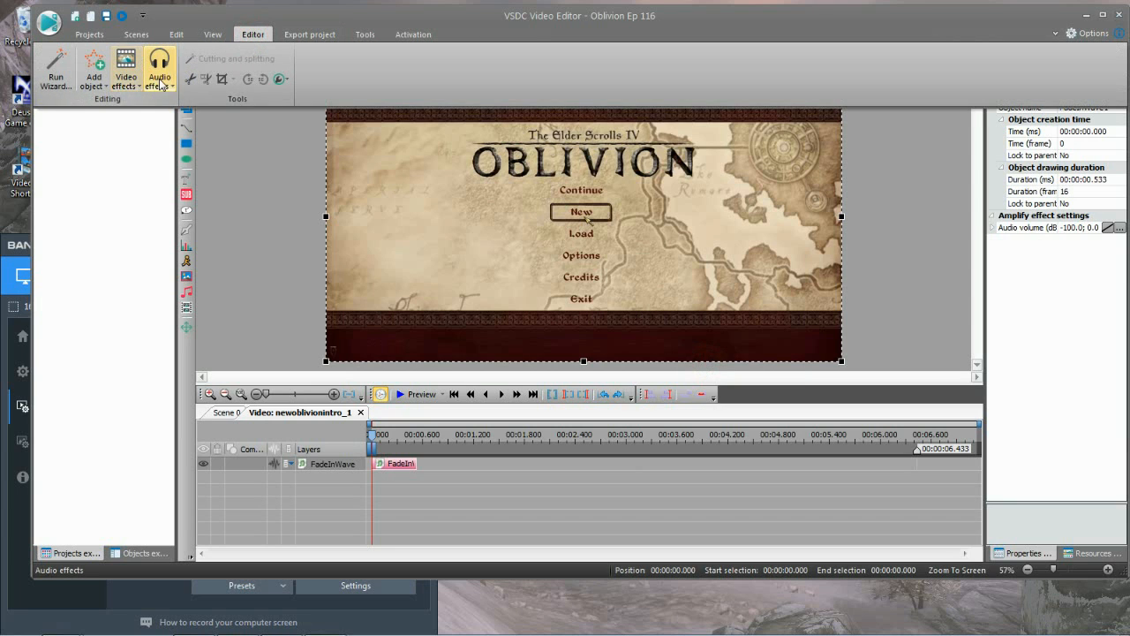
left_click(160, 84)
mouse_move(238, 102)
left_click(322, 132)
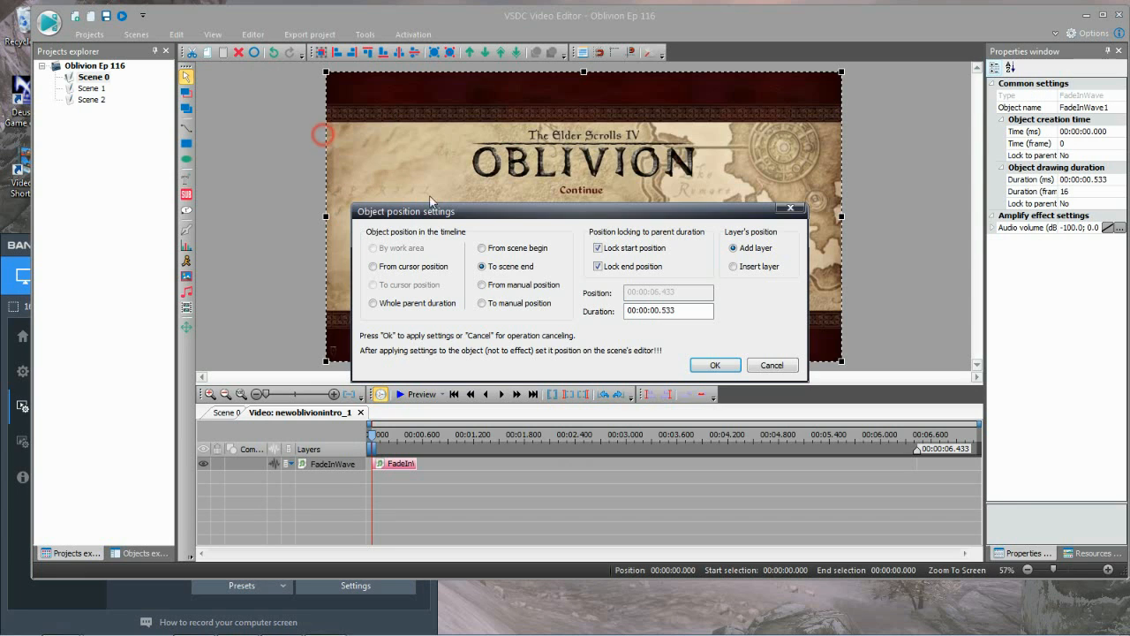
left_click(711, 366)
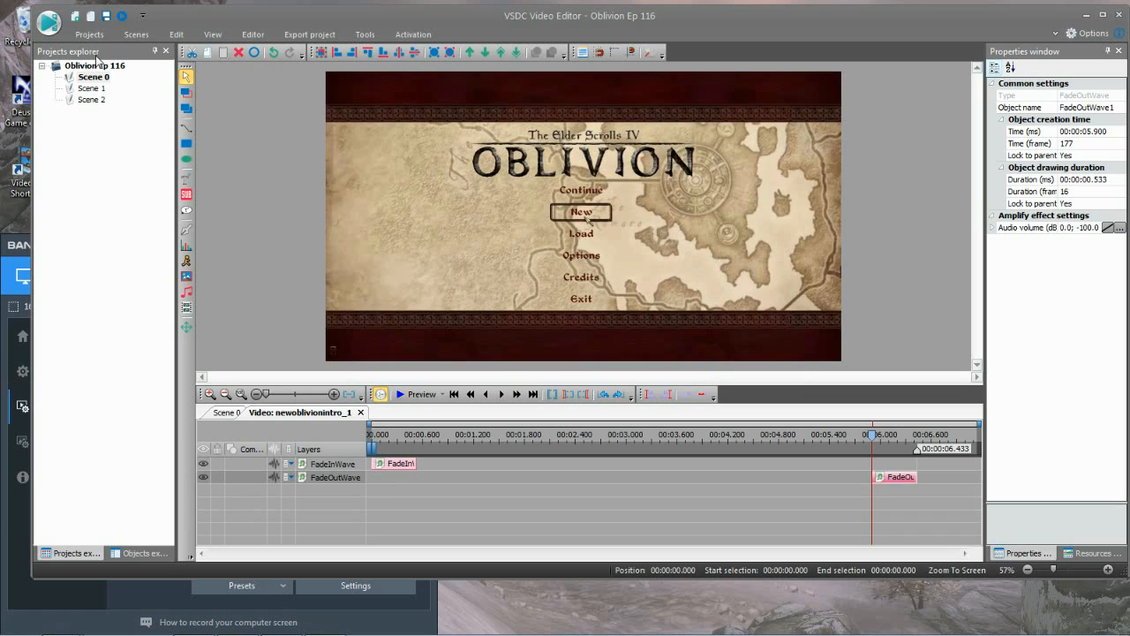
Add a Fade In transparency video effect at the start of the intro clip, with a duration of 00:00:00.533
left_click(252, 34)
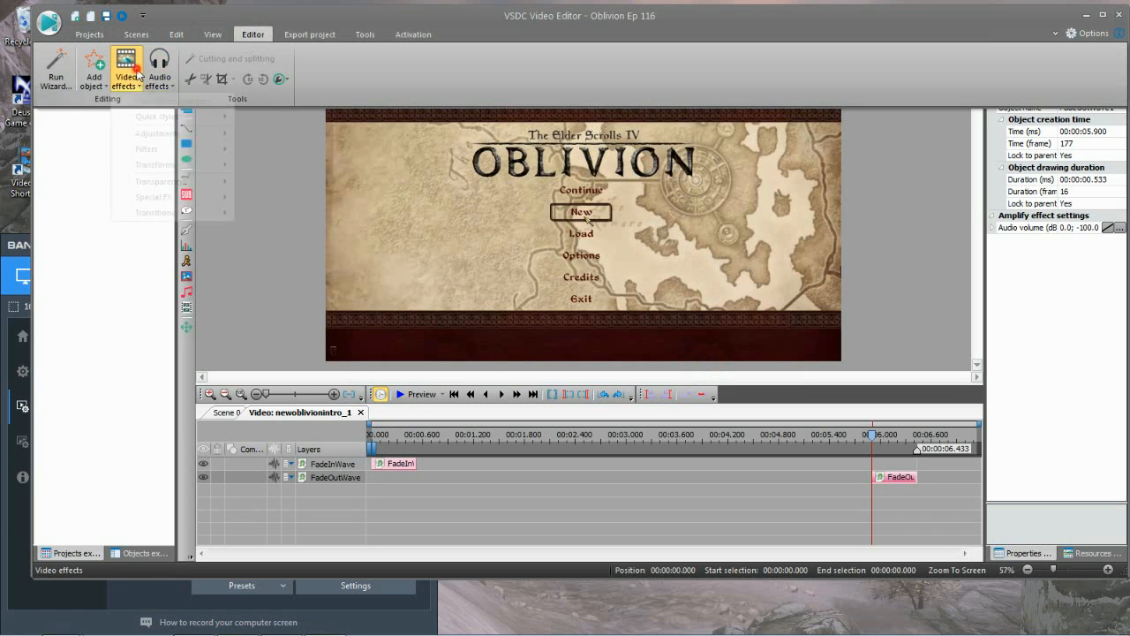
left_click(126, 70)
mouse_move(210, 190)
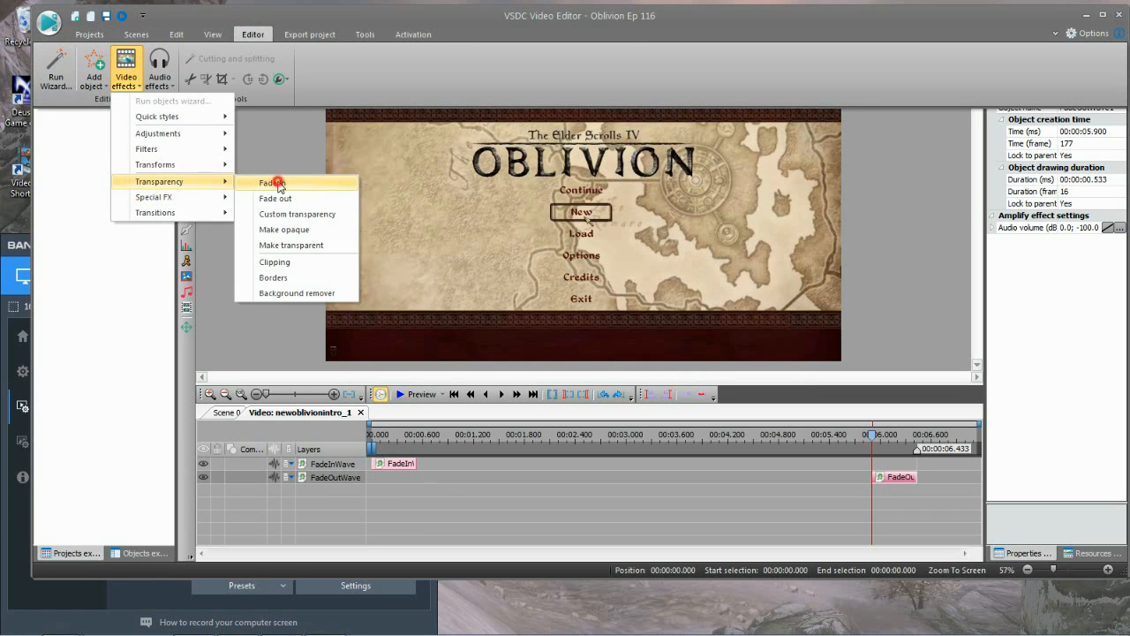
left_click(268, 182)
left_click(712, 365)
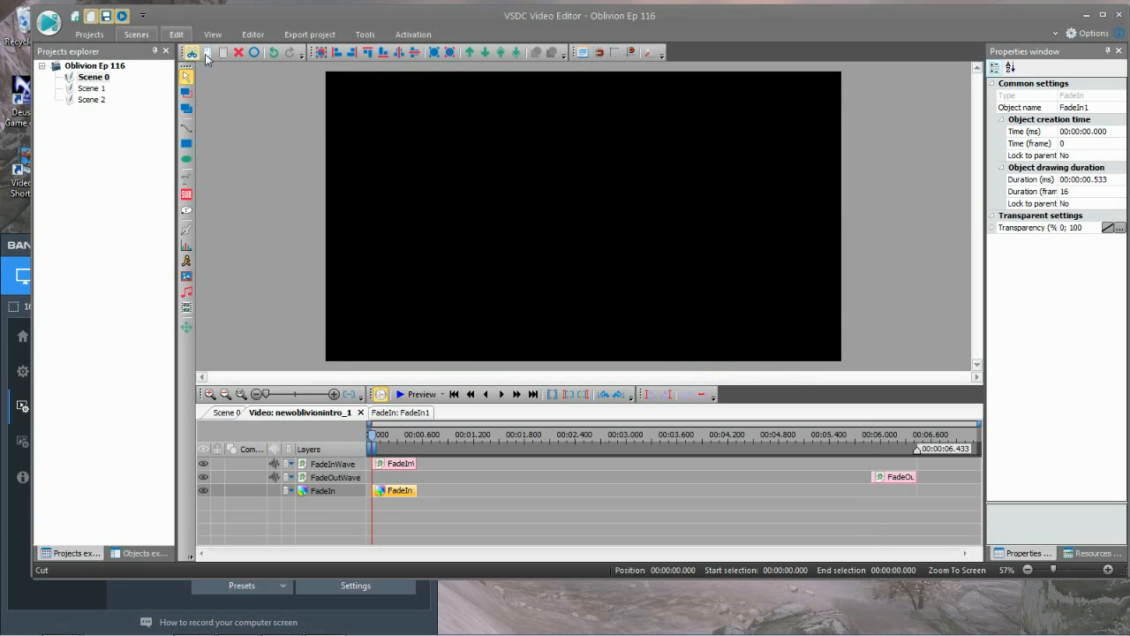
Add a 00:00:00.533 Fade Out transparency video effect to the intro clip at scene end, and return to the start of Scene 0's timeline
left_click(255, 35)
left_click(125, 70)
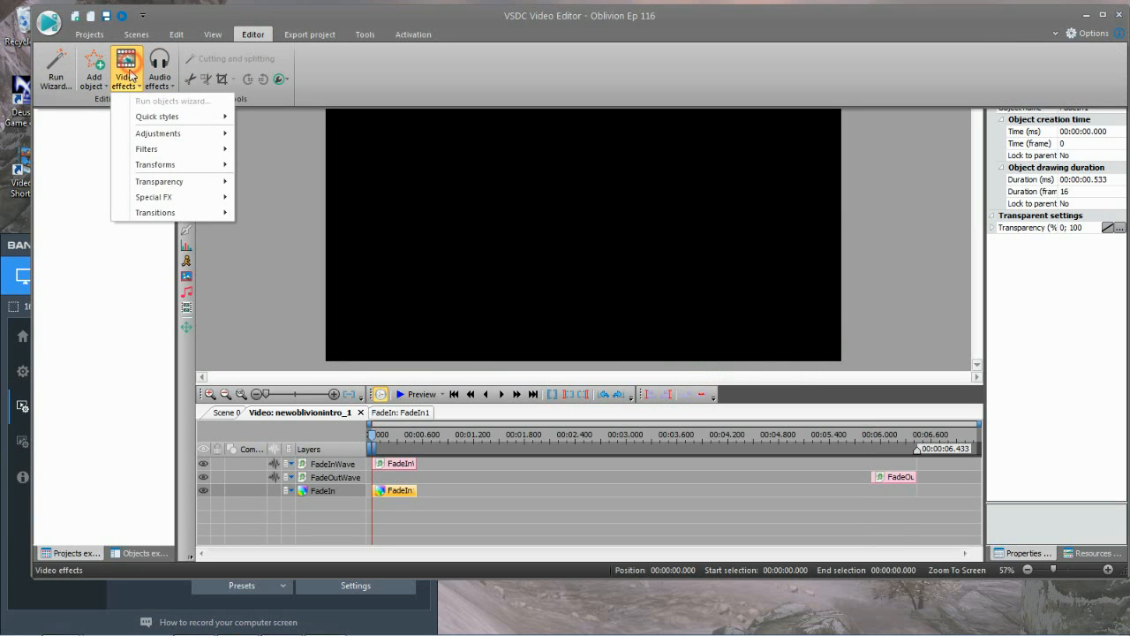
mouse_move(194, 182)
left_click(279, 200)
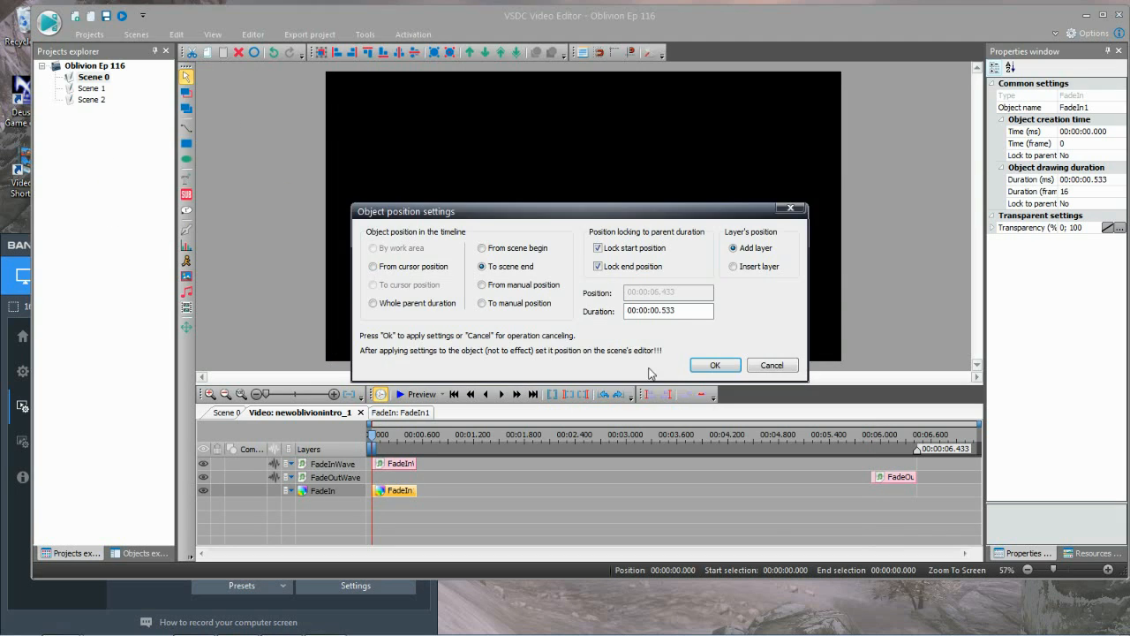
left_click(716, 368)
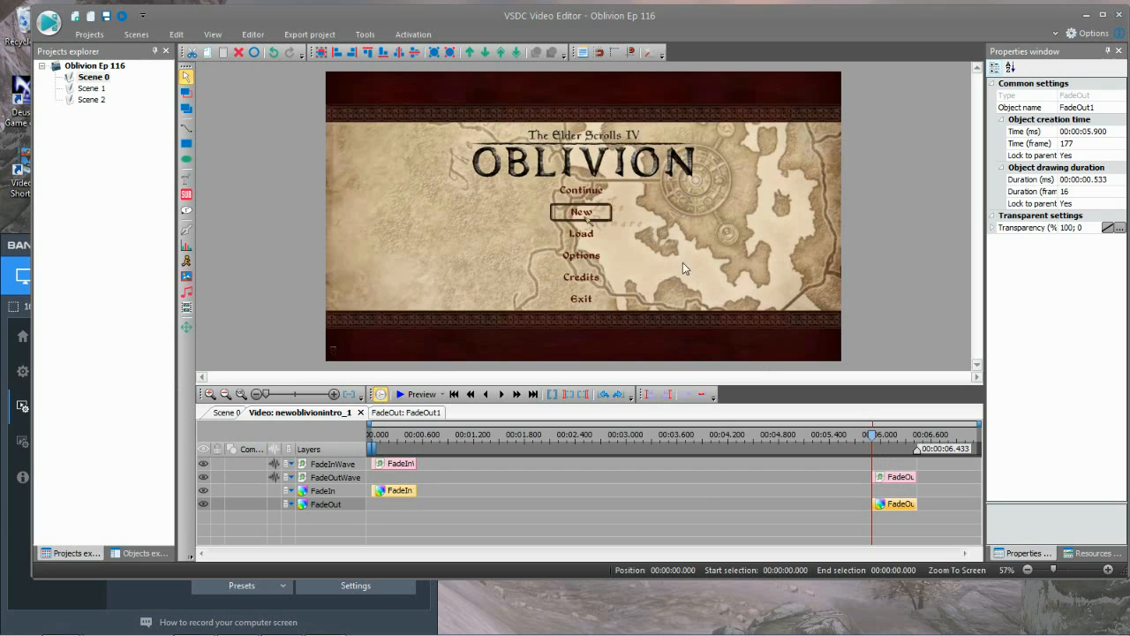
left_click_drag(871, 435, 371, 432)
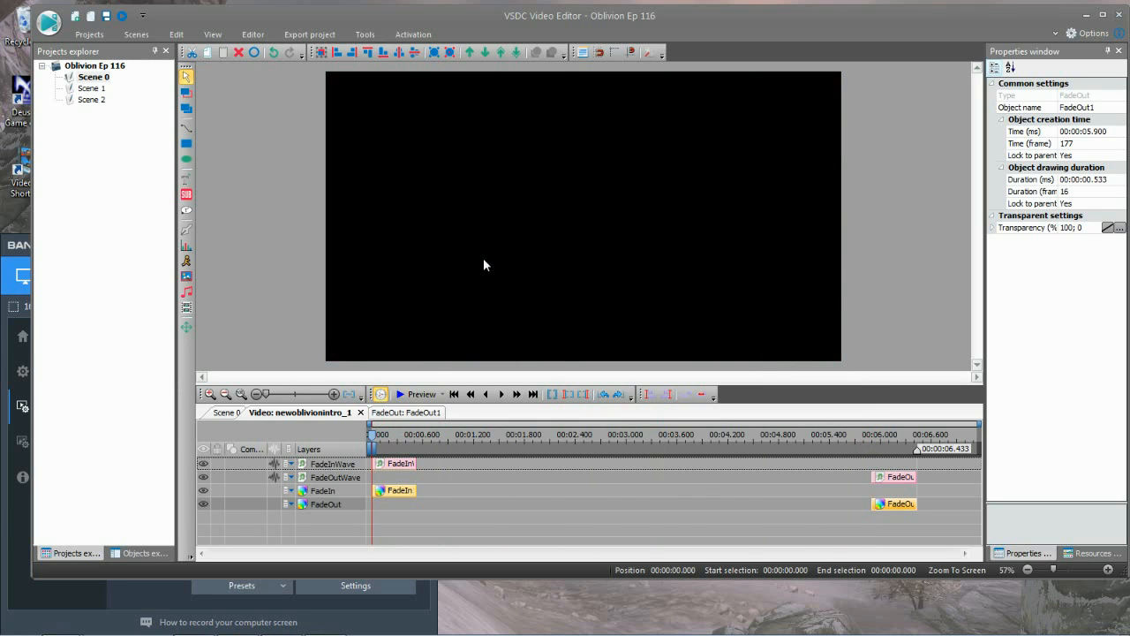
left_click(227, 417)
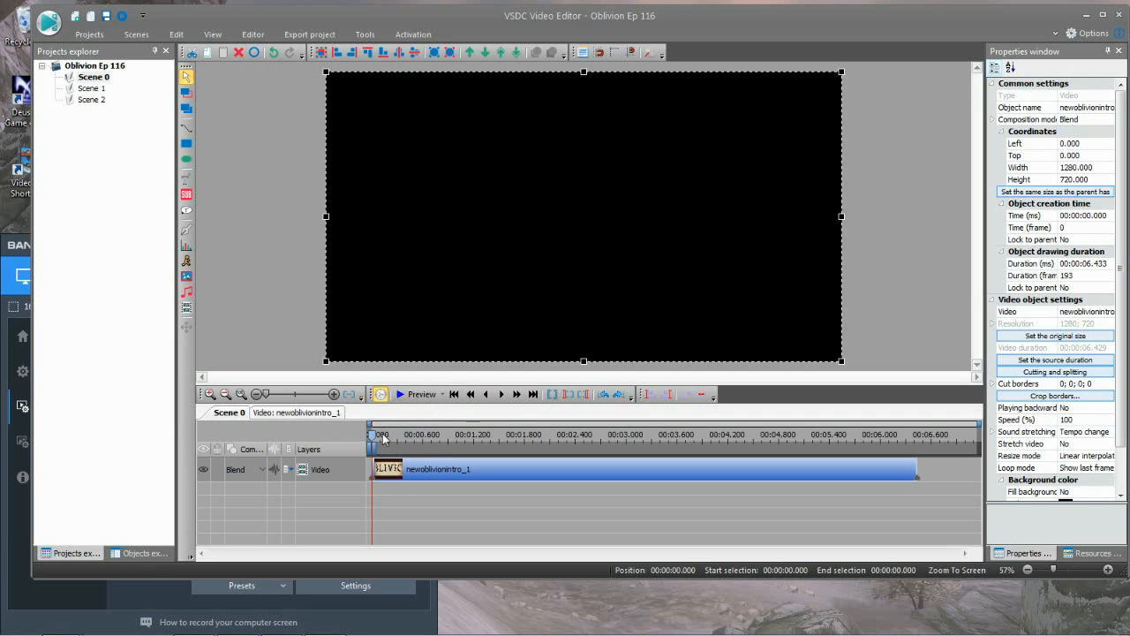
Advance Scene 0's timeline cursor frame by frame through the intro's fade-in to 00:00:00.433
left_click(501, 394)
left_click(502, 394)
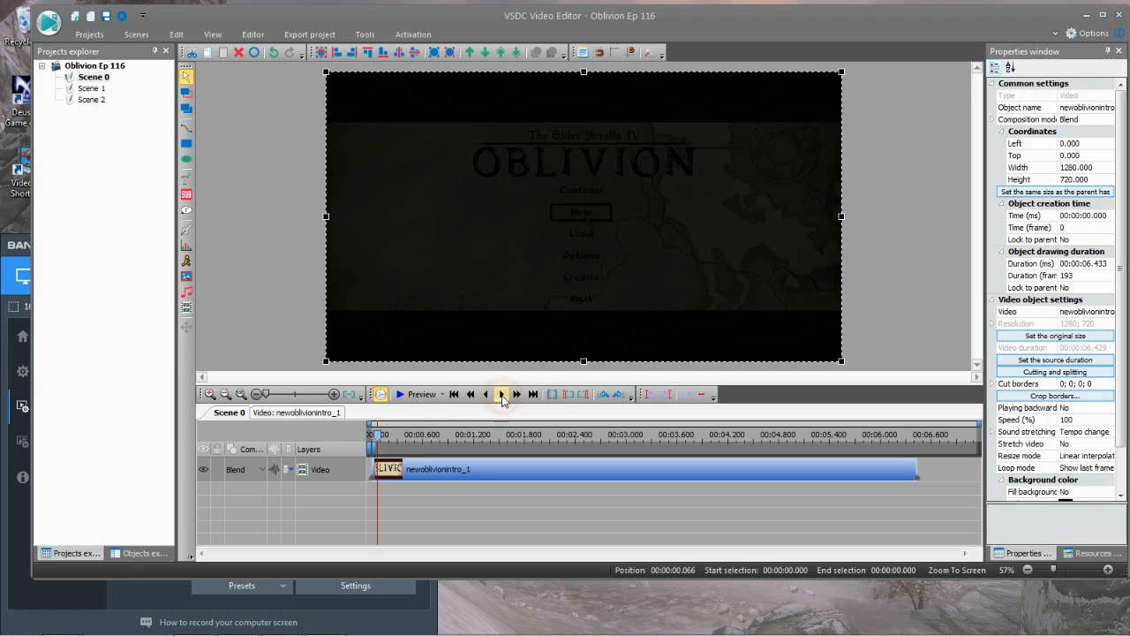
left_click(502, 395)
left_click(502, 394)
left_click(501, 395)
left_click(502, 394)
left_click(502, 395)
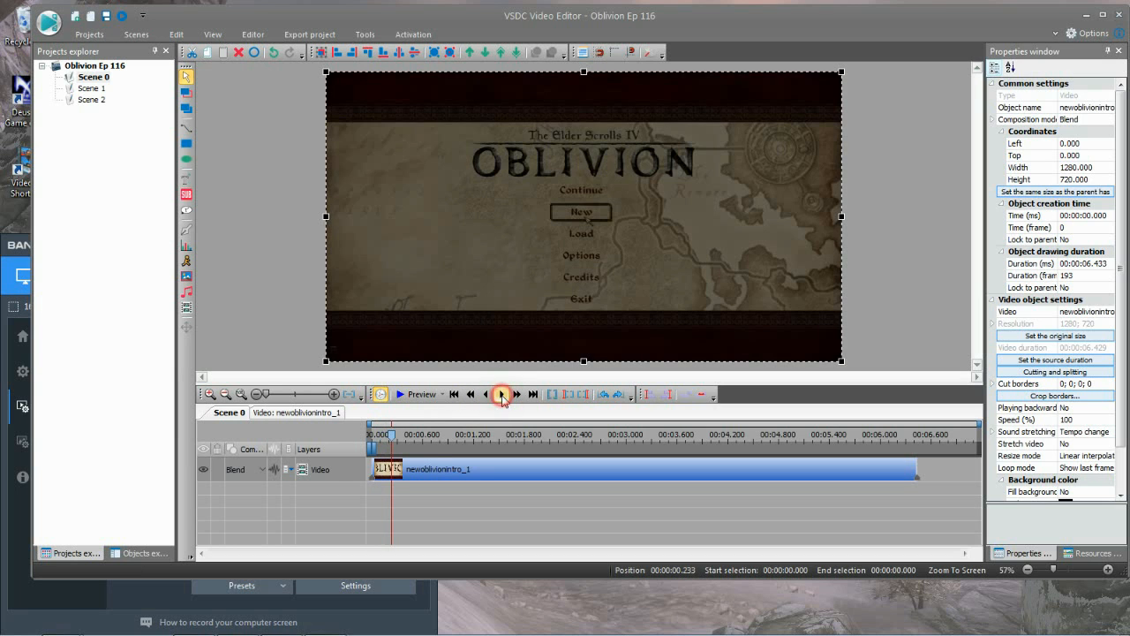
left_click(501, 394)
left_click(501, 395)
left_click(501, 395)
left_click(502, 394)
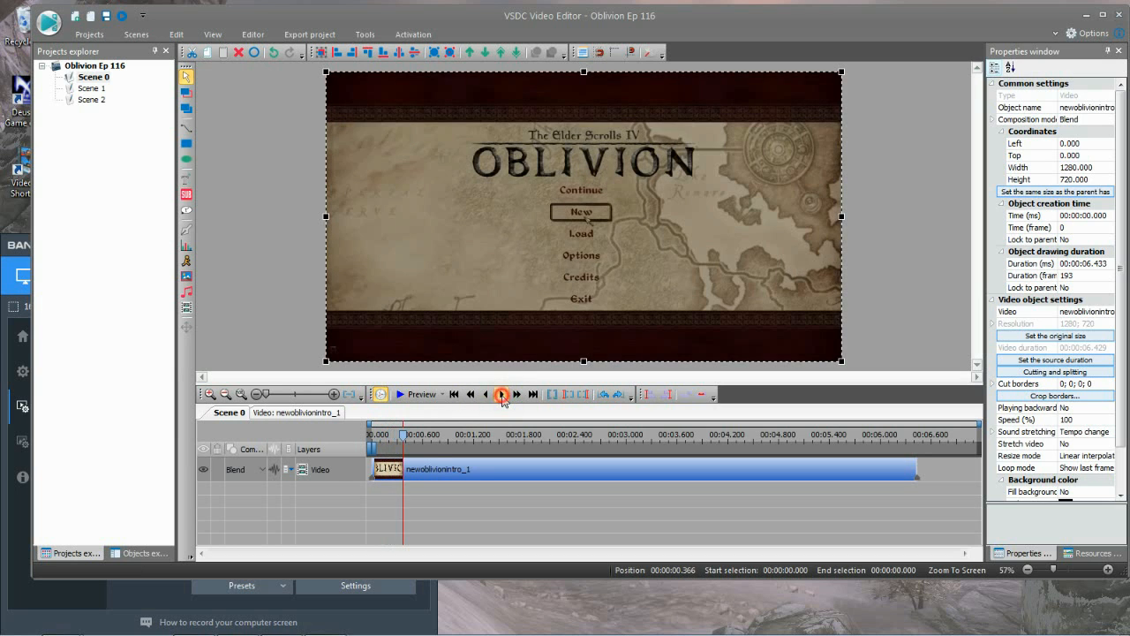
left_click(501, 394)
left_click(502, 394)
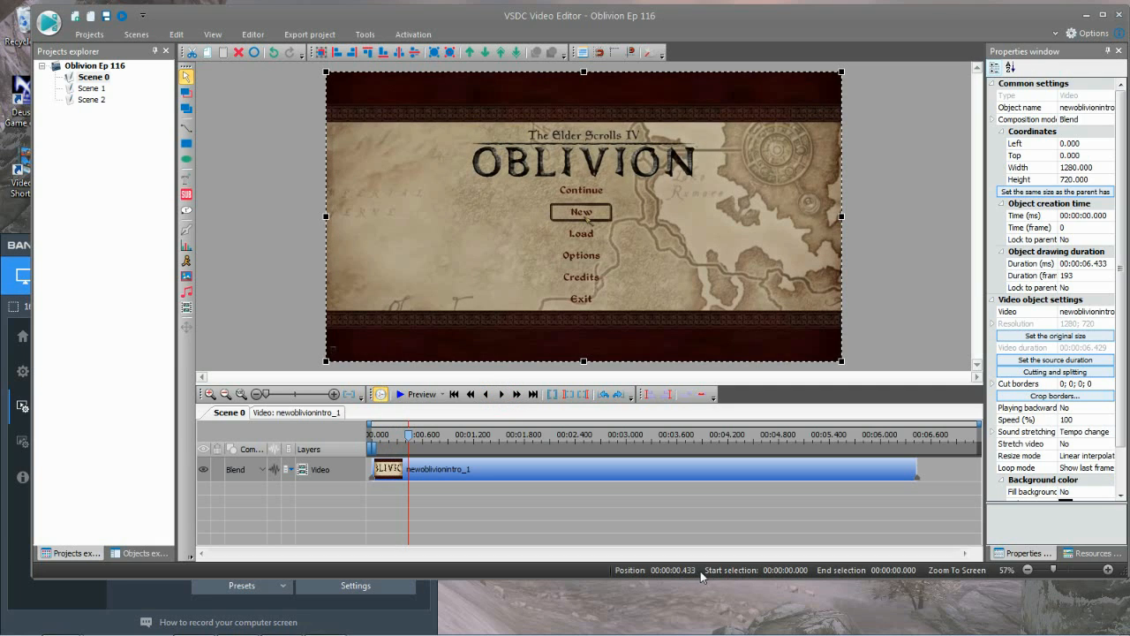
Add a text object to Scene 0 from the cursor position, lasting 00:00:06.000, and make it the same size as its parent
left_click(251, 37)
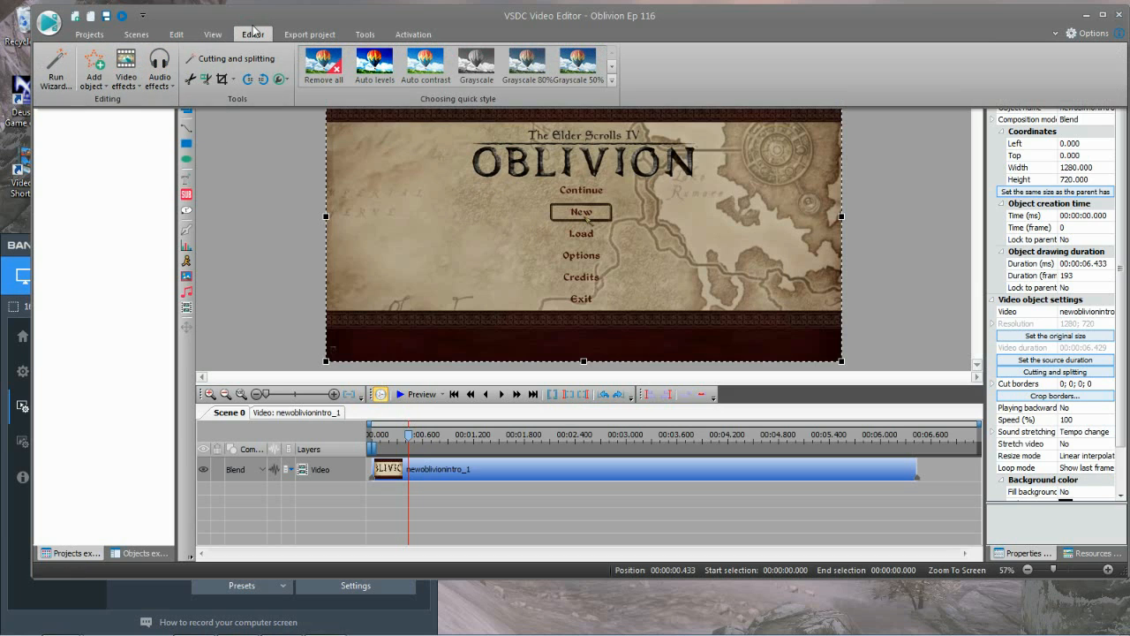
left_click(94, 72)
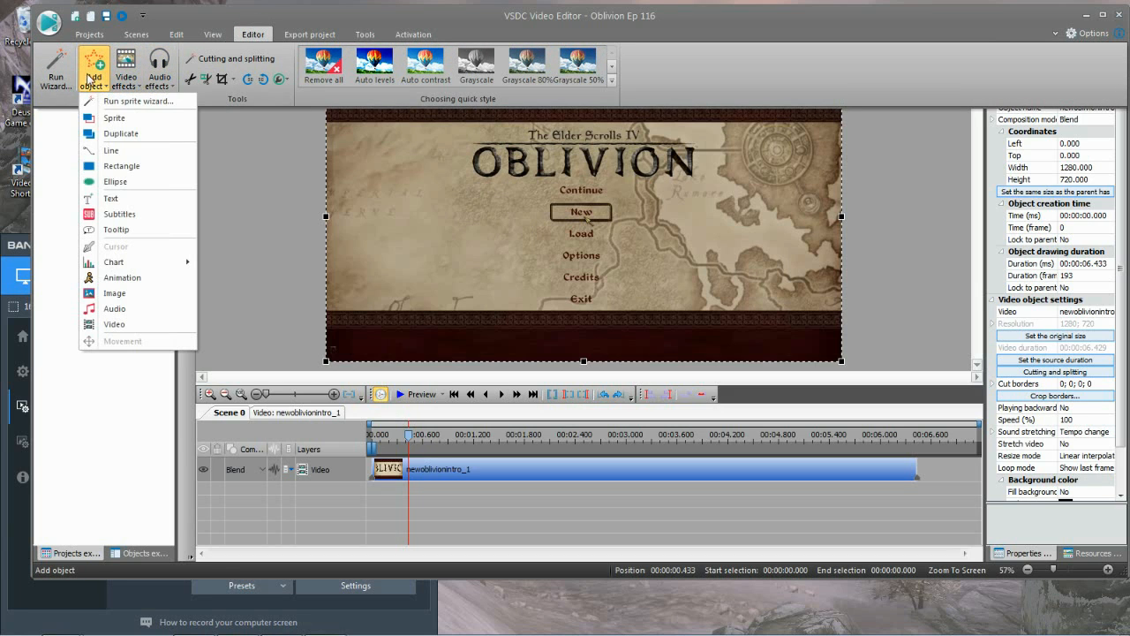
left_click(115, 197)
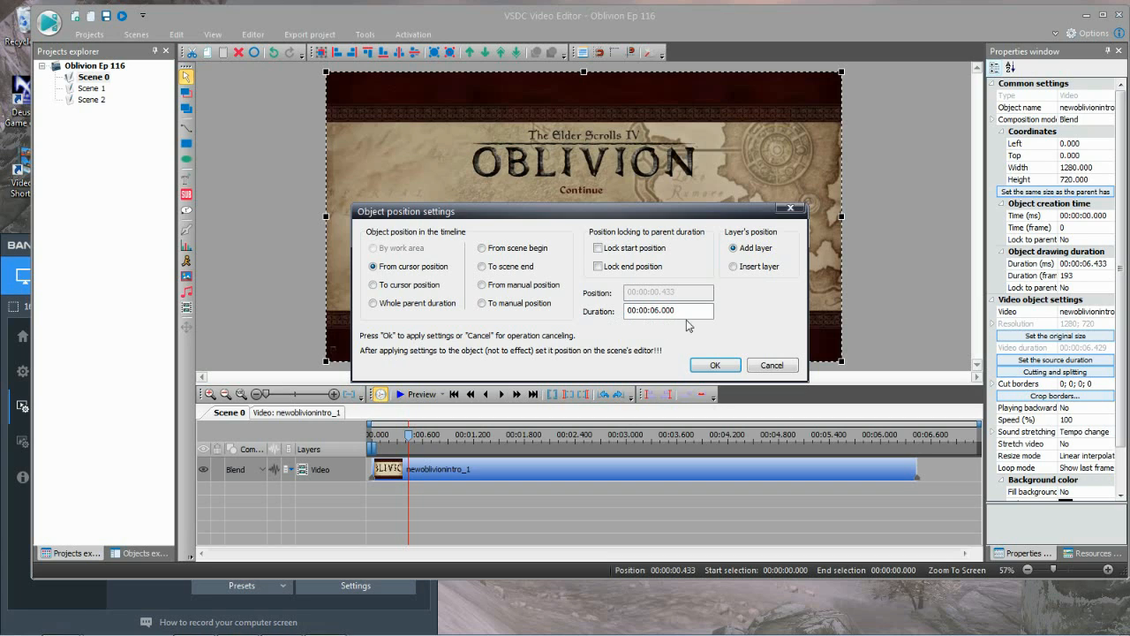
left_click(715, 366)
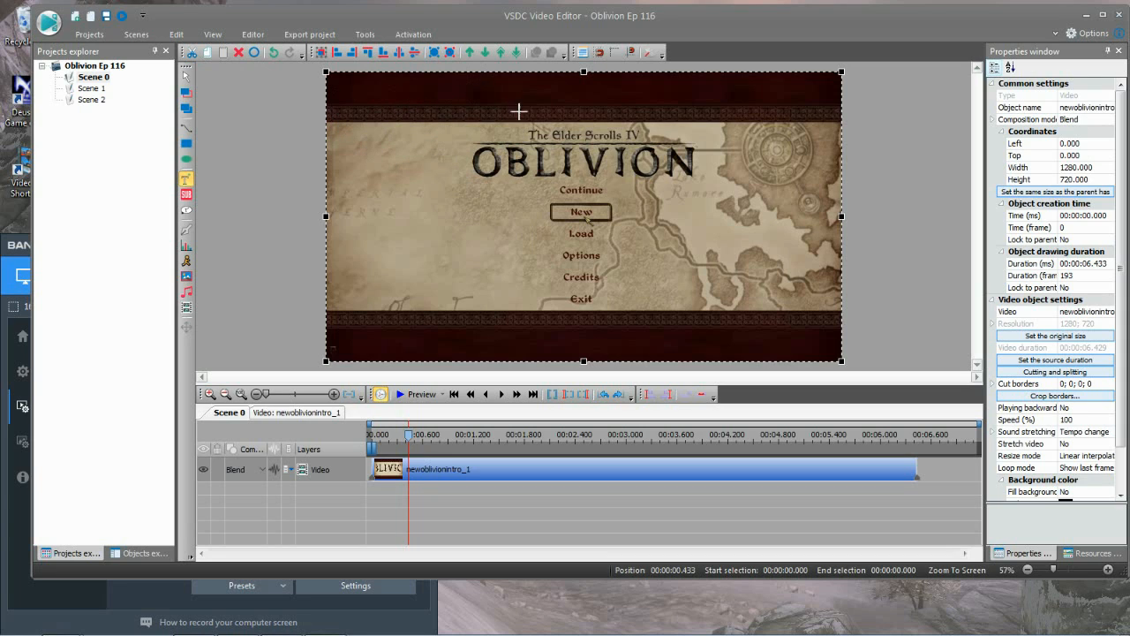
mouse_move(391, 113)
left_mouse_down()
mouse_move(508, 252)
mouse_move(749, 270)
left_mouse_up()
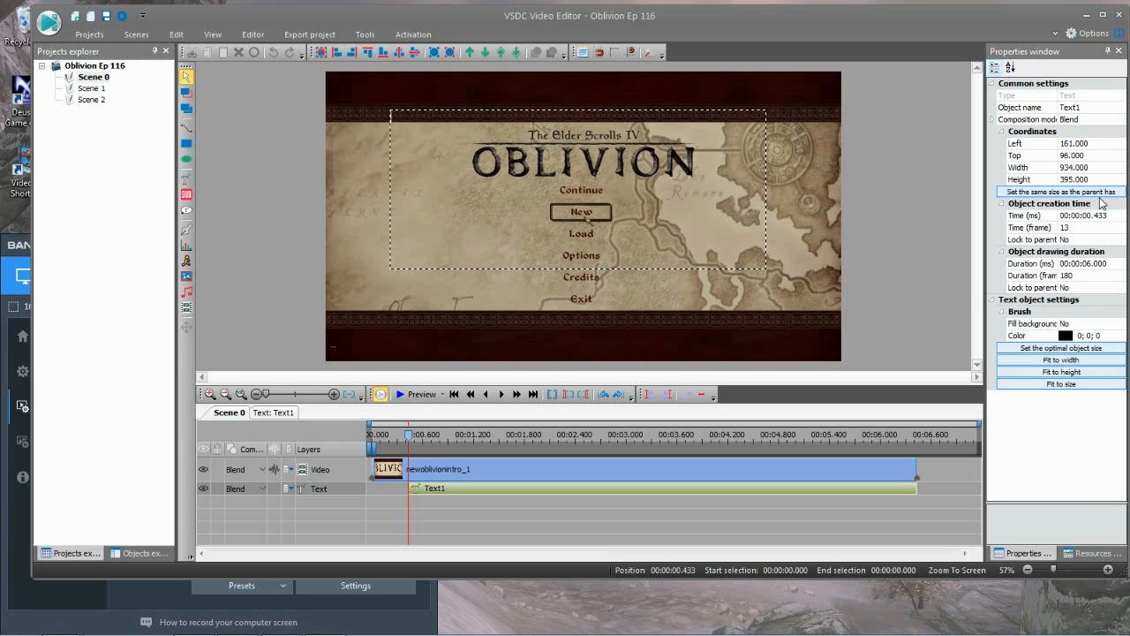
left_click(1013, 192)
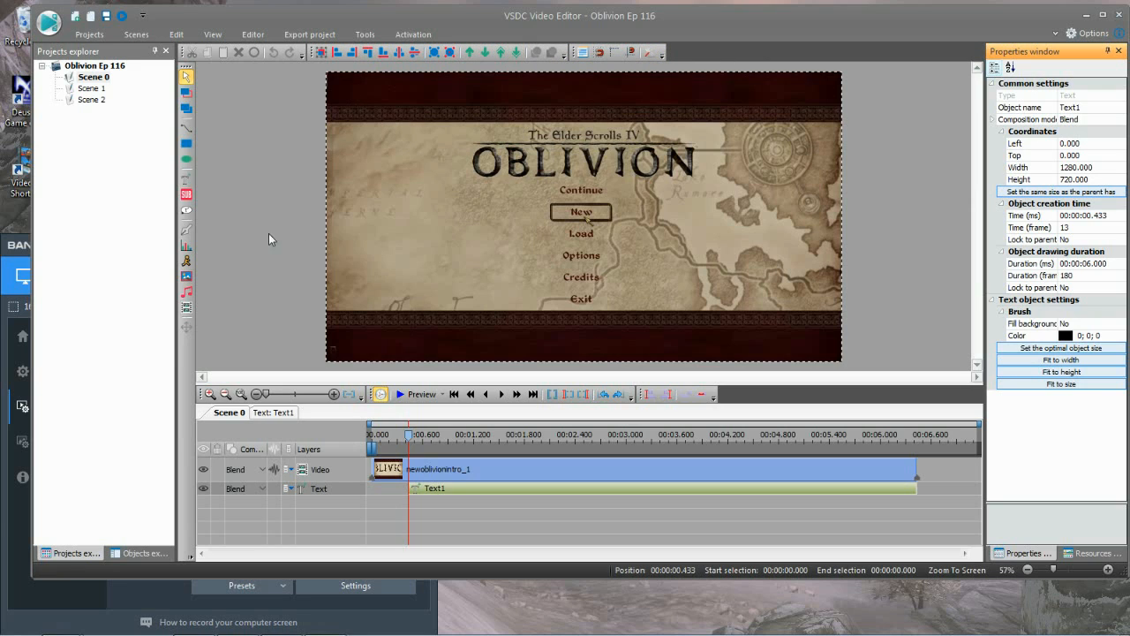
left_click(1063, 87)
Set the text to 120 pt with centred alignment and enter "Let's Play" above the Oblivion logo
left_click(255, 35)
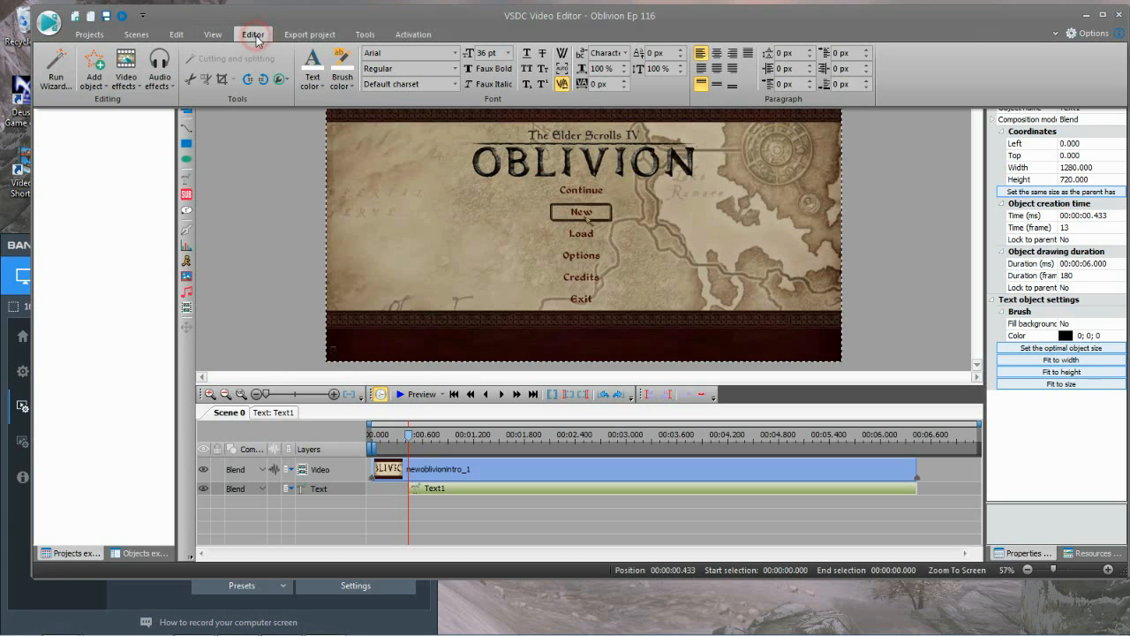
left_click(509, 55)
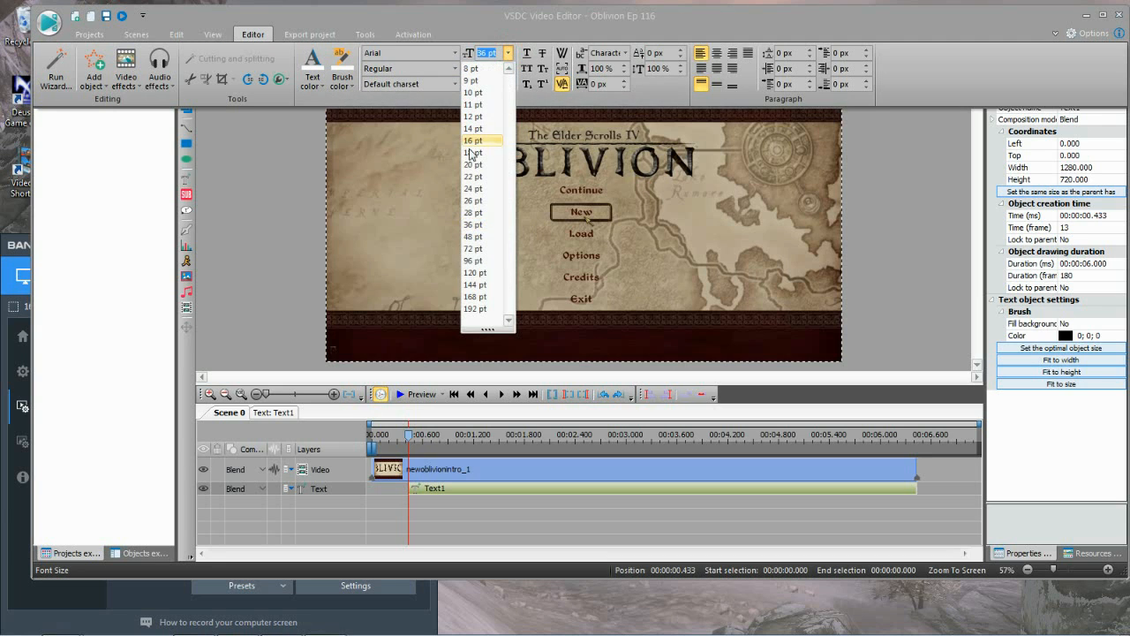
left_click(481, 273)
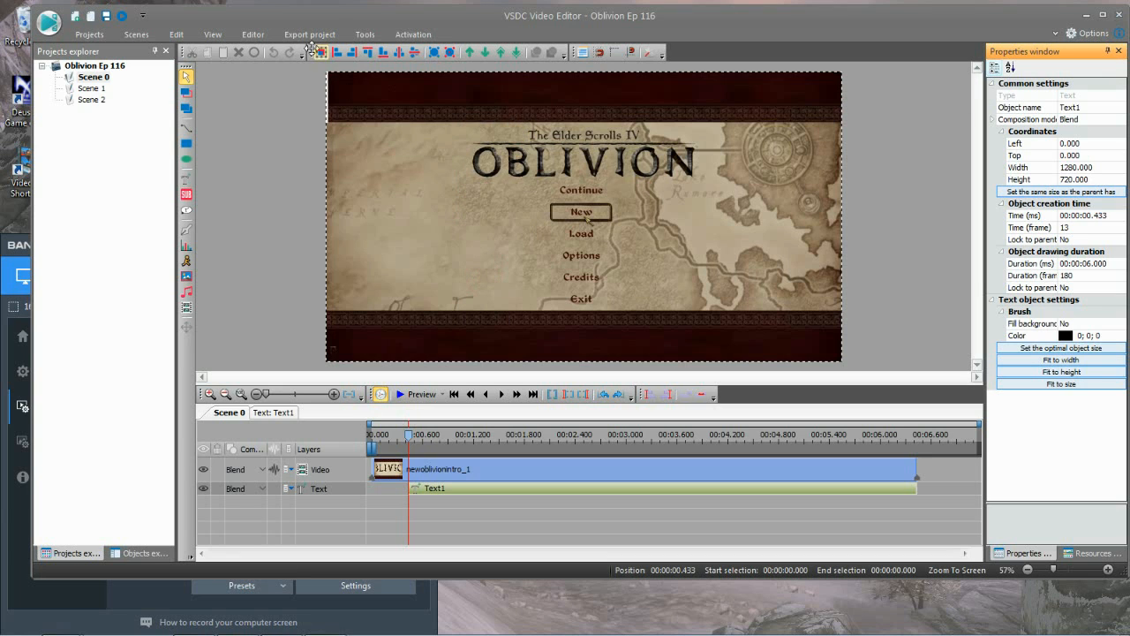
left_click(254, 35)
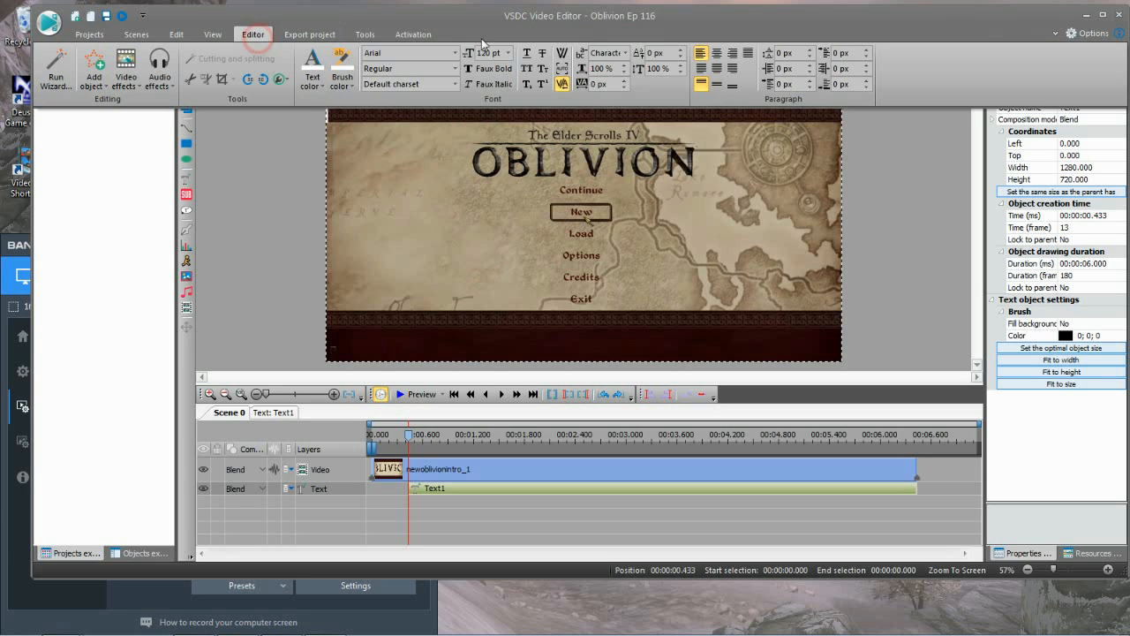
left_click(718, 55)
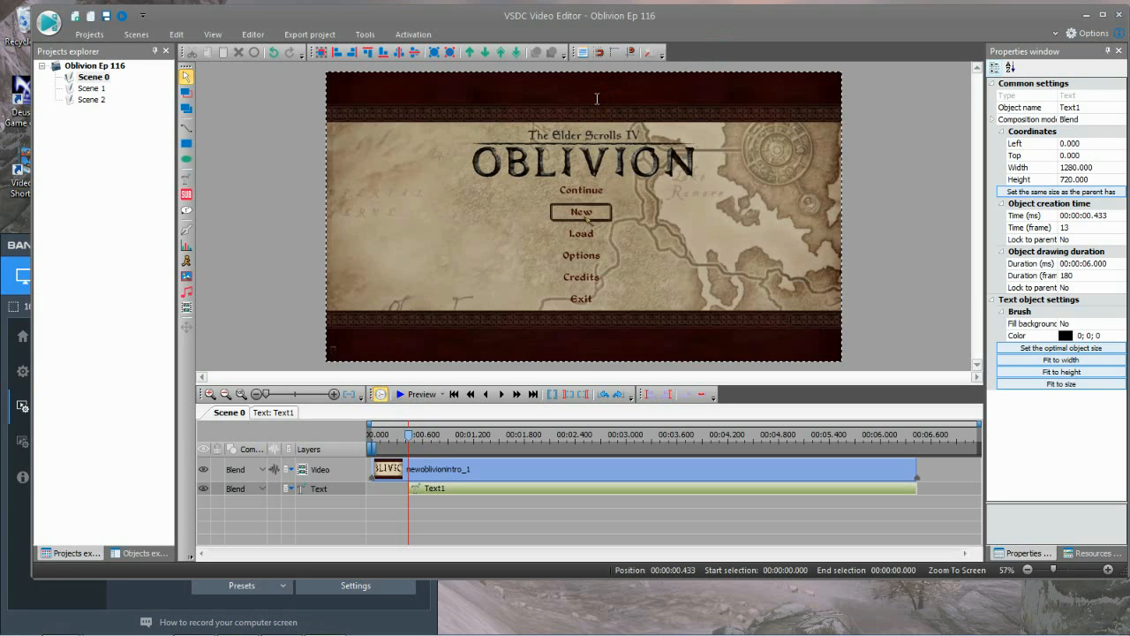
type("Let's Play")
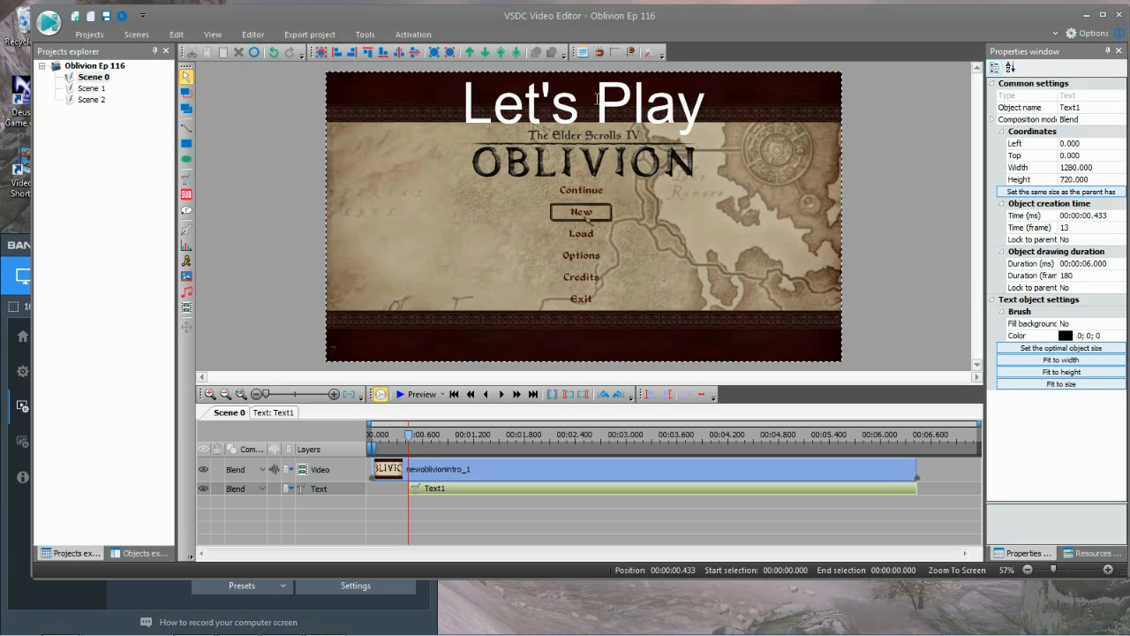
Add "Episode 116" in dark red at 168 pt on a lower line, below the Oblivion logo, and finish editing the text
key("Return")
left_click(253, 34)
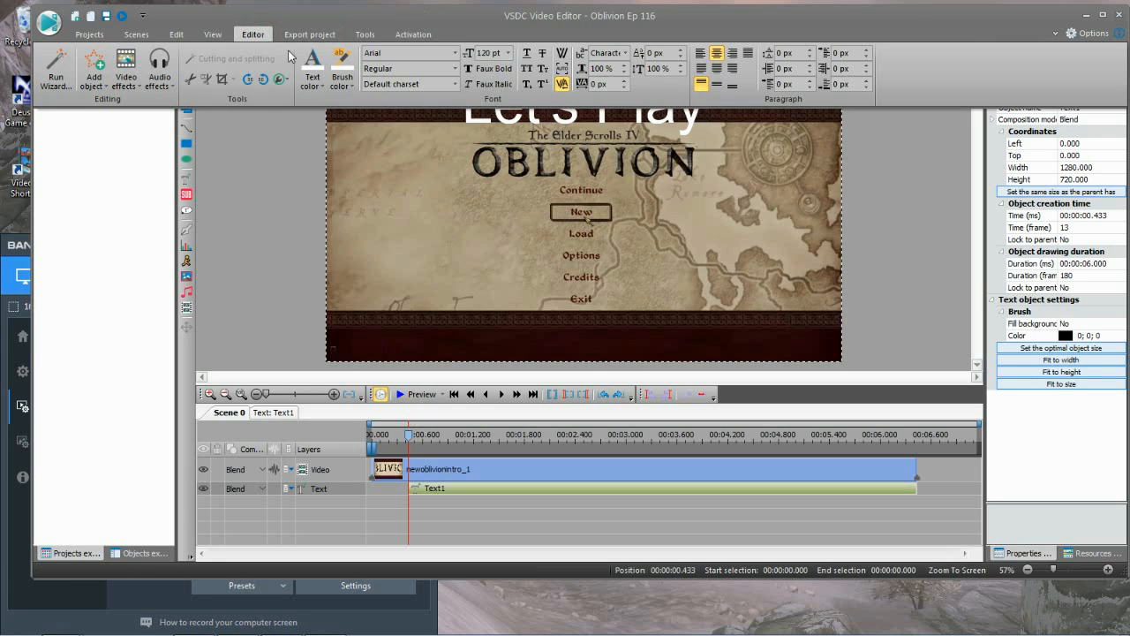
left_click(316, 86)
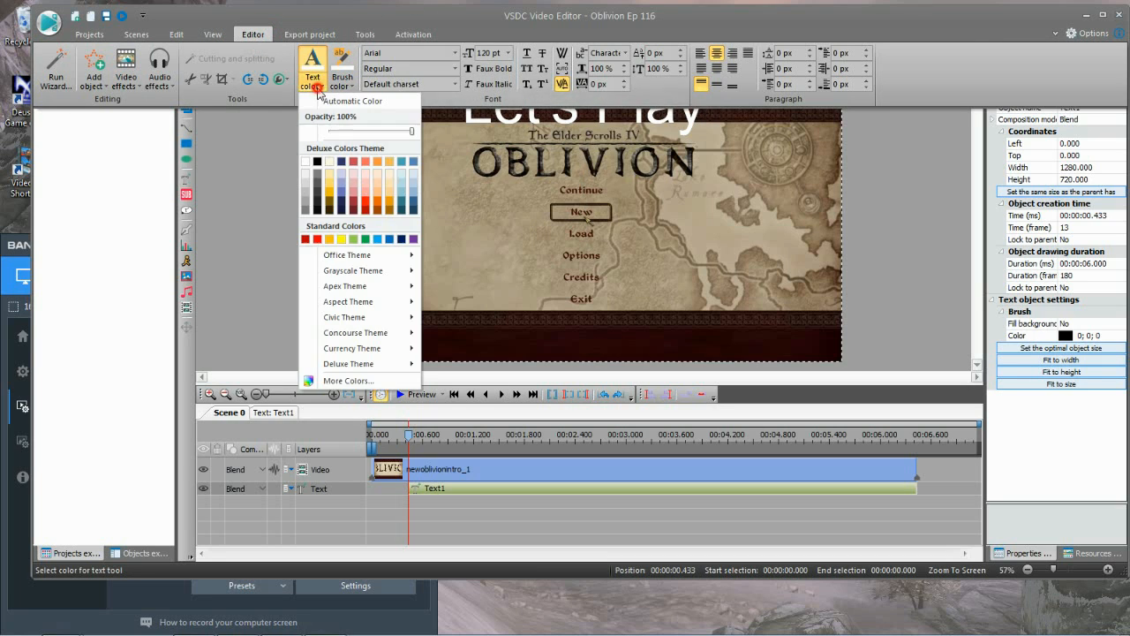
left_click(355, 214)
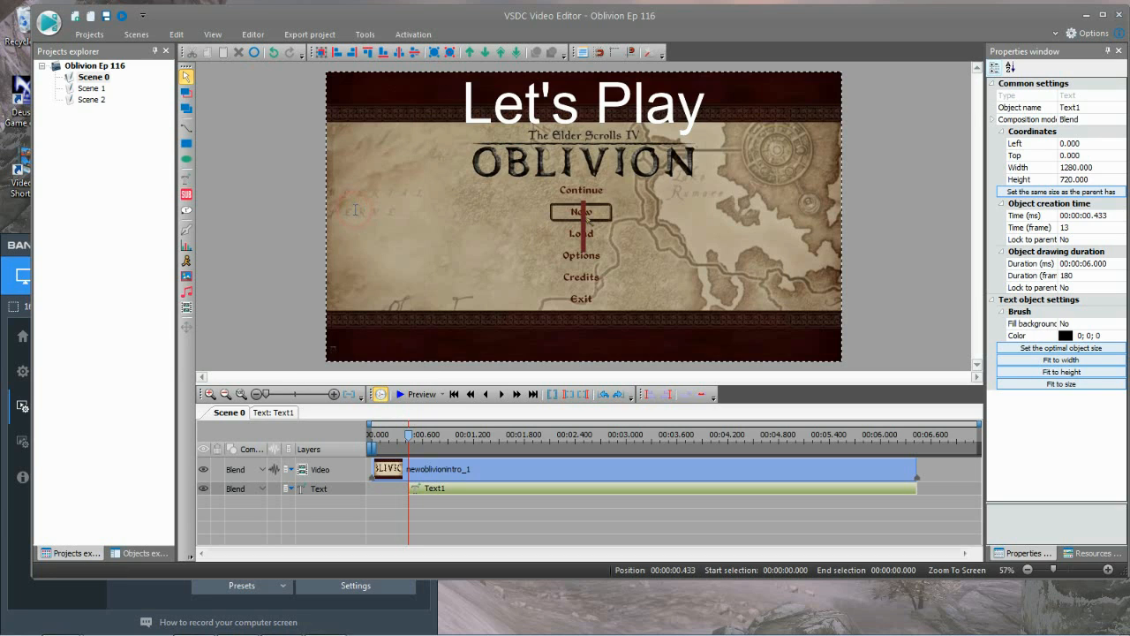
left_click(252, 34)
left_click(511, 54)
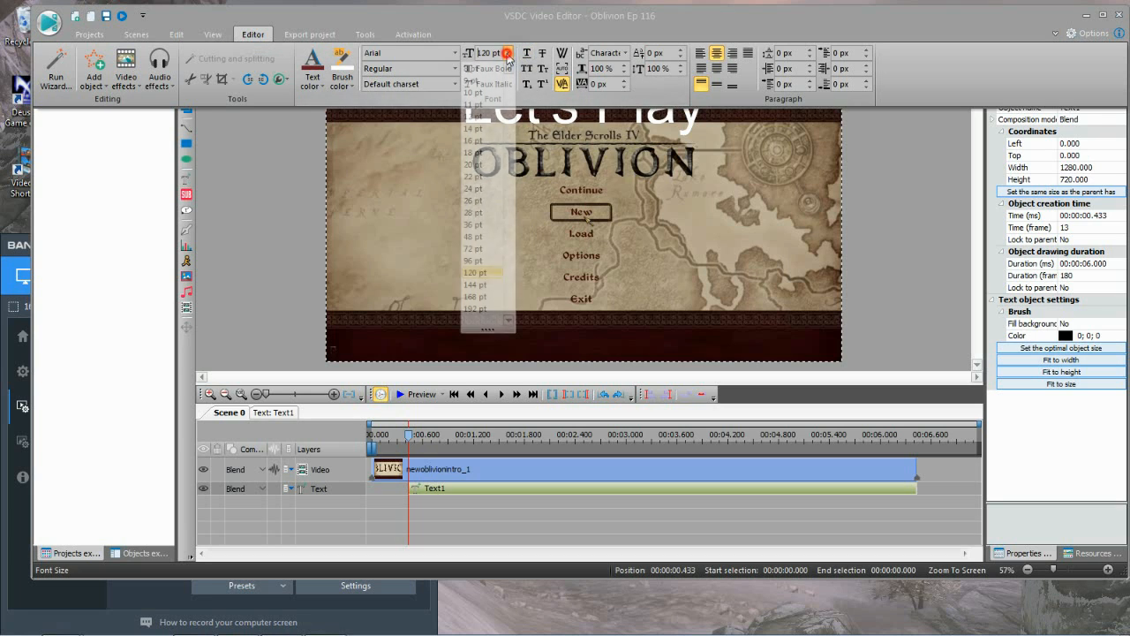
left_click(477, 299)
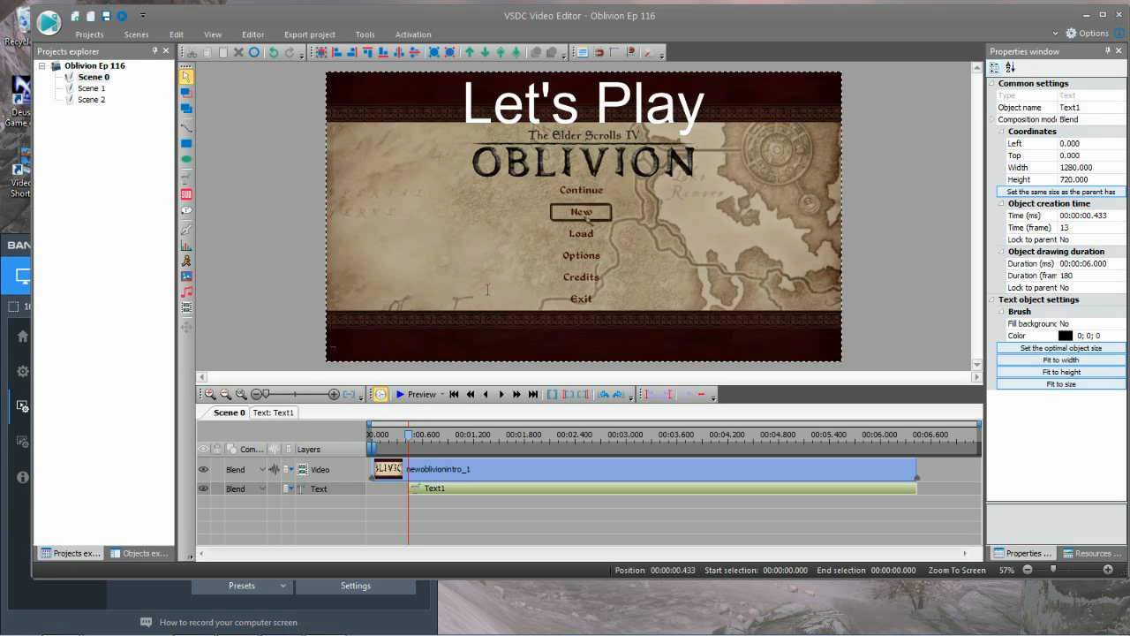
type("E")
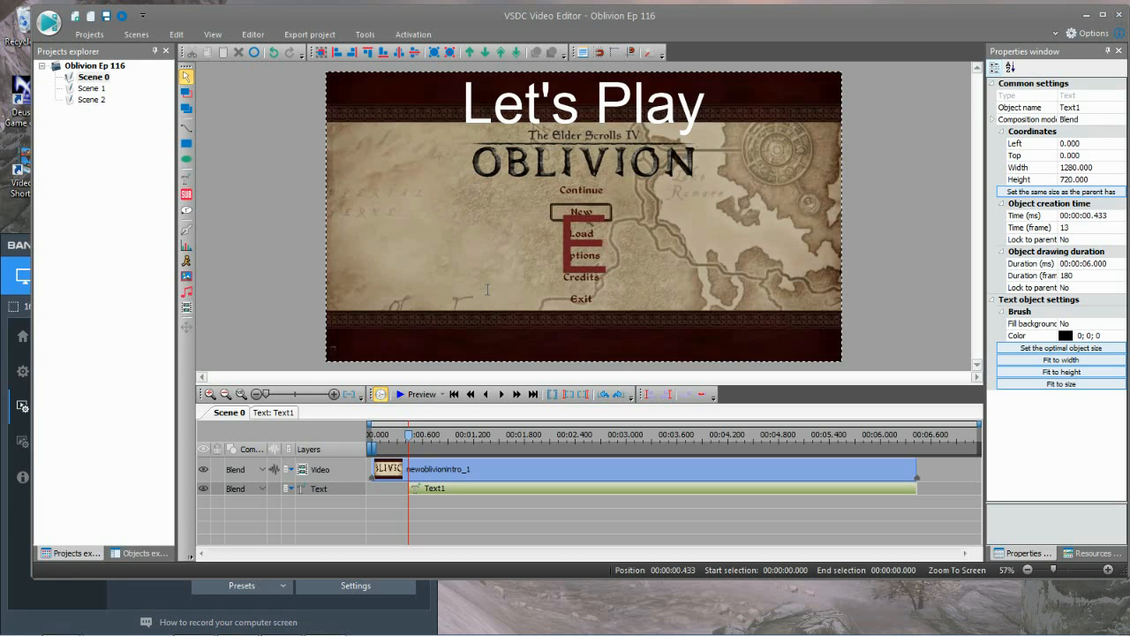
type("pisode 11")
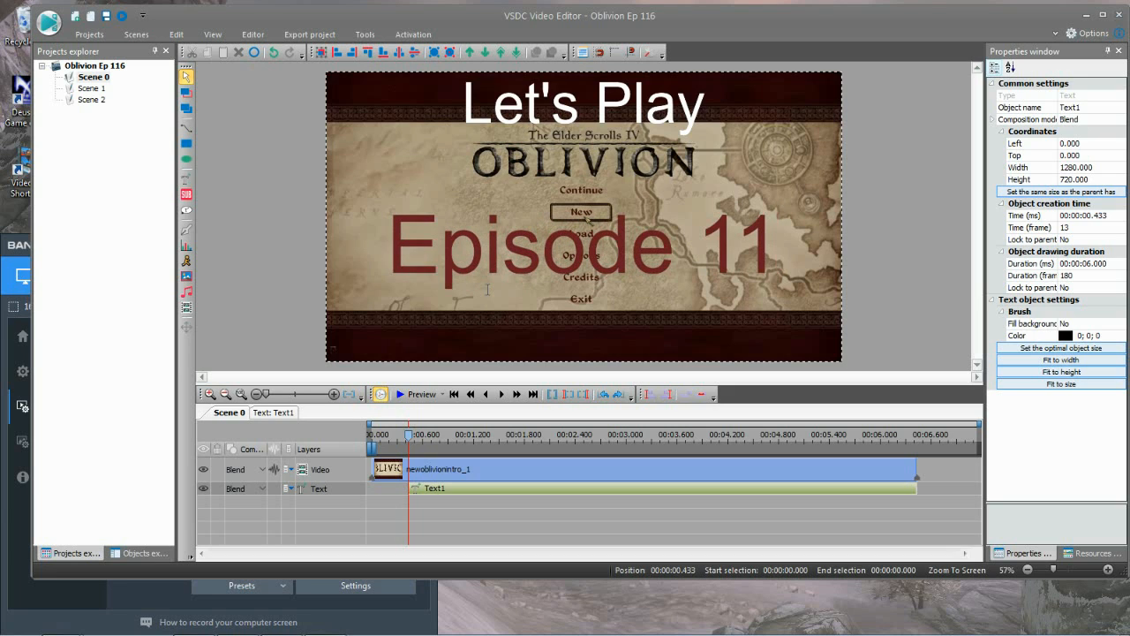
type("6")
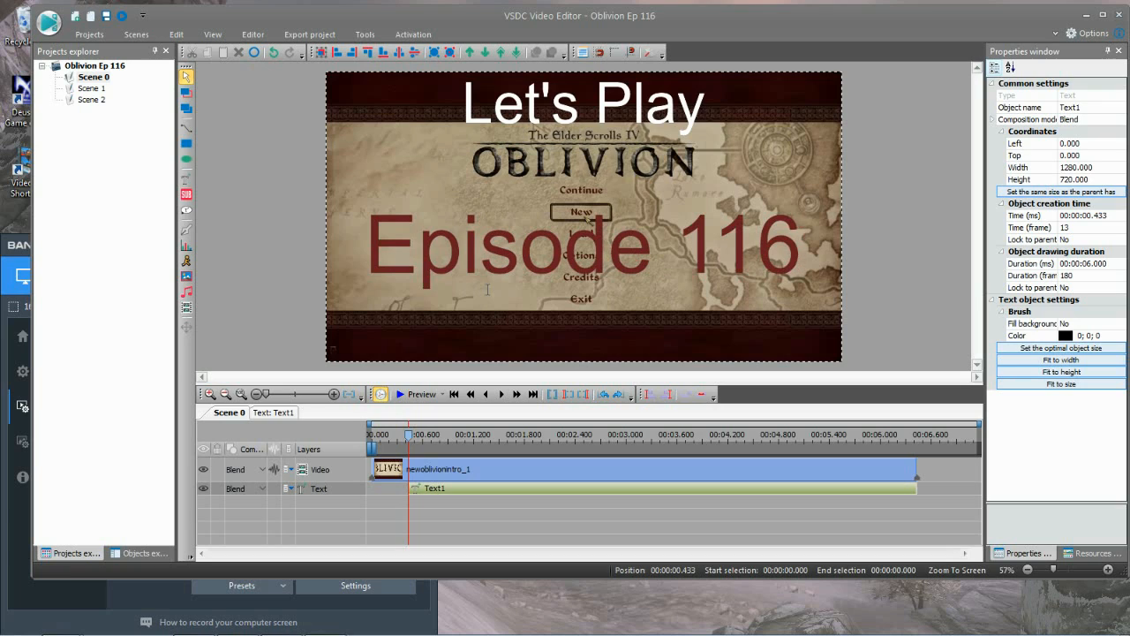
left_click(901, 203)
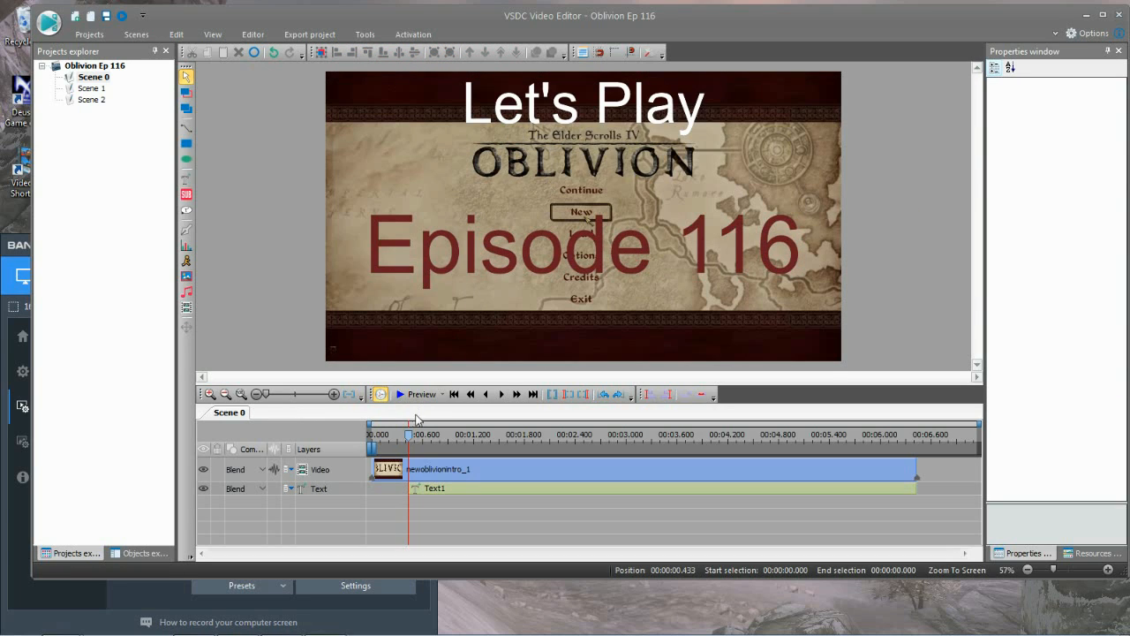
Preview Scene 0 from 00:00:00.066 to check the titles over the intro clip, and close the preview
left_click_drag(411, 444, 376, 441)
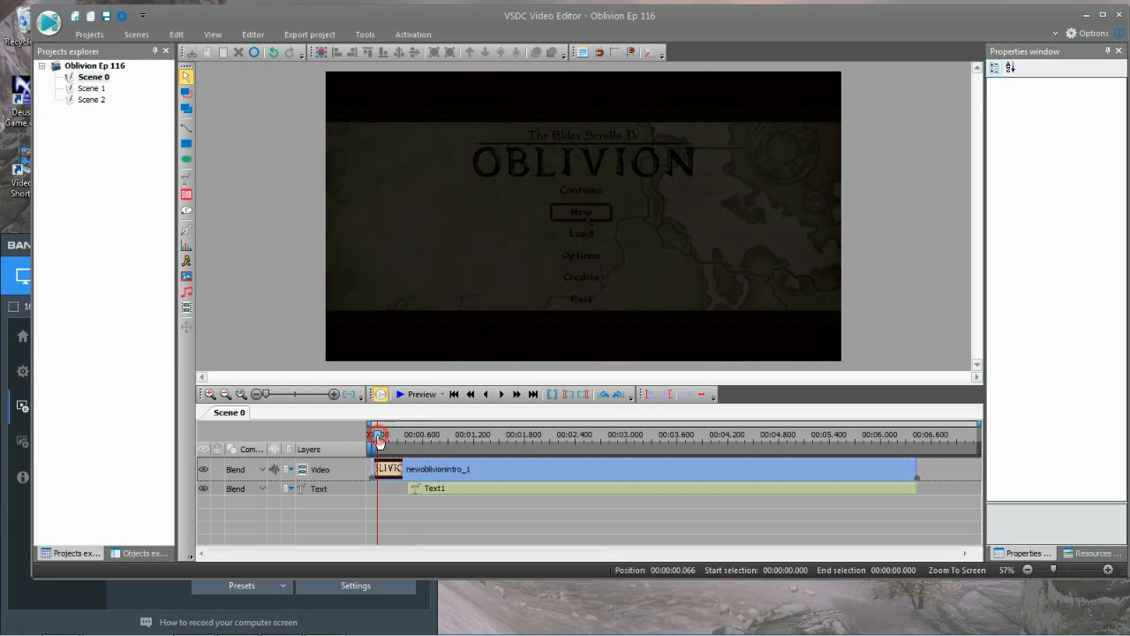
left_click(421, 399)
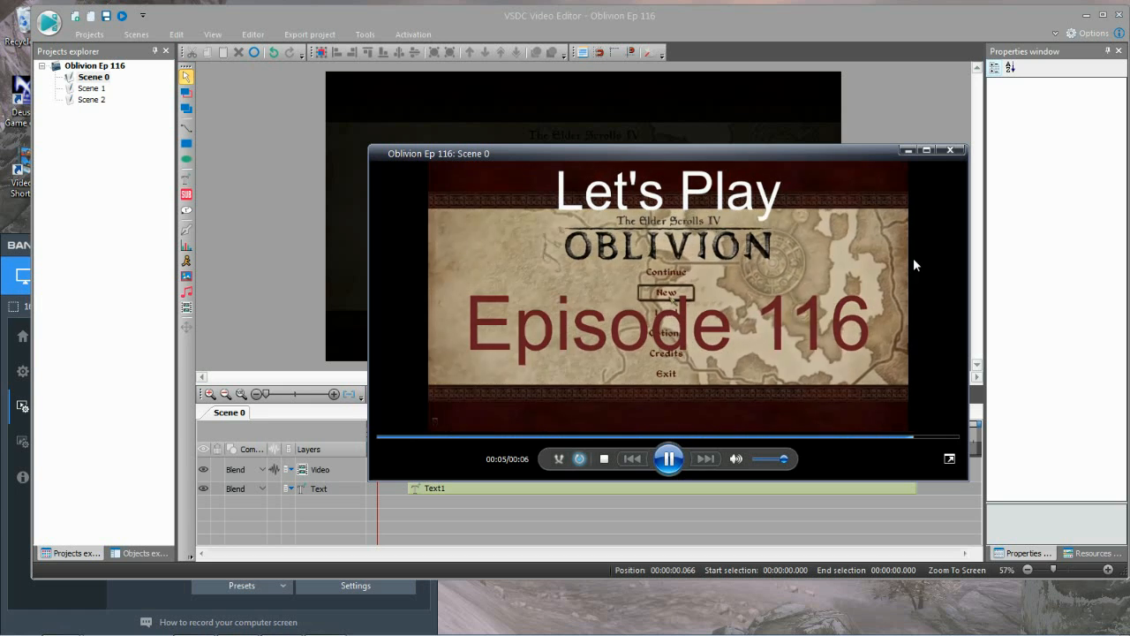
left_click(950, 150)
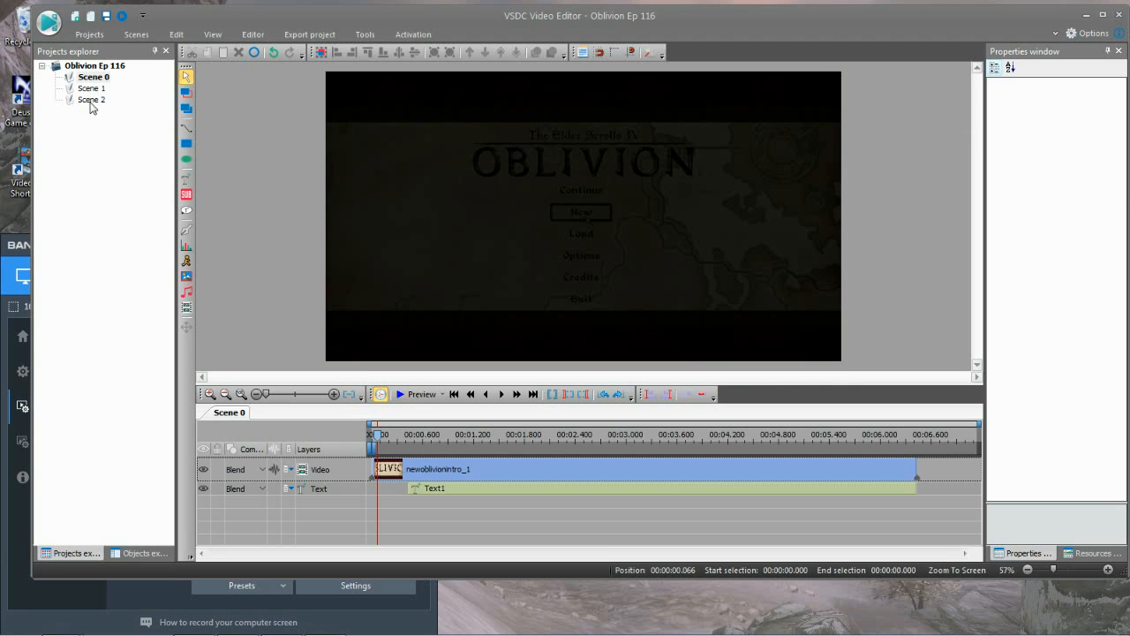
Add a text object to Scene 2 from the cursor position, lasting 00:00:05.000, and make it the same size as its parent
left_click(91, 101)
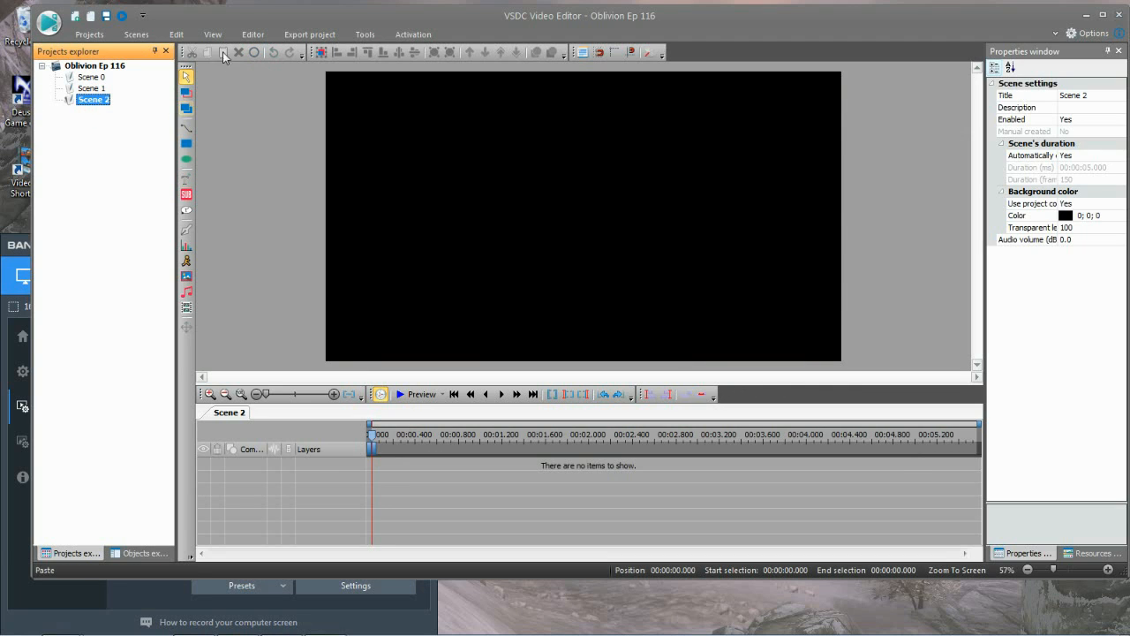
left_click(252, 35)
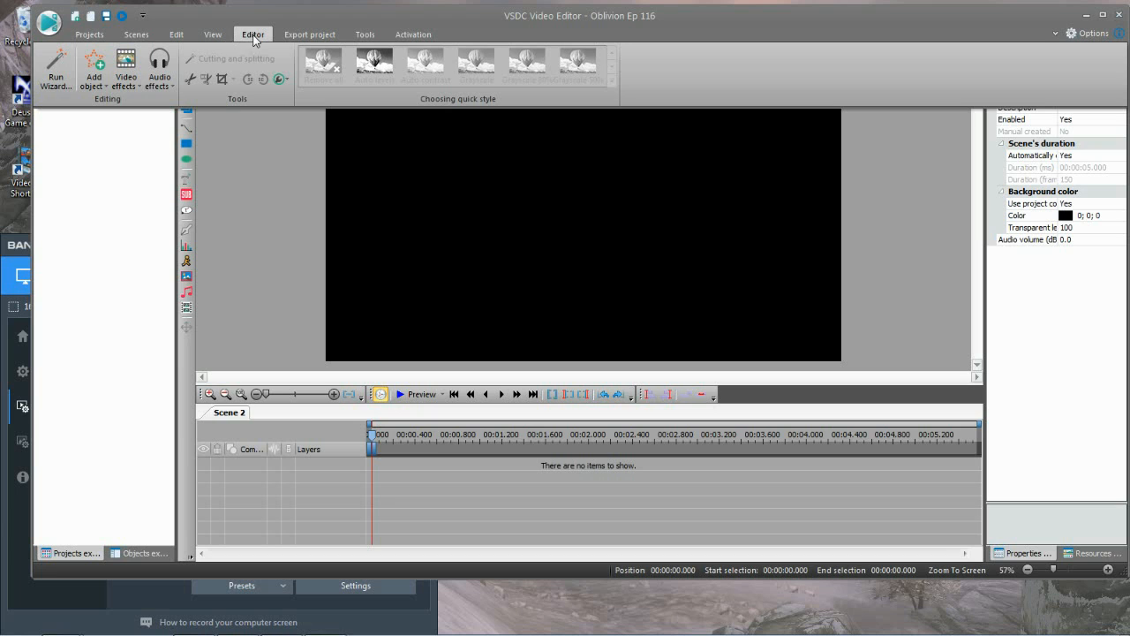
left_click(94, 74)
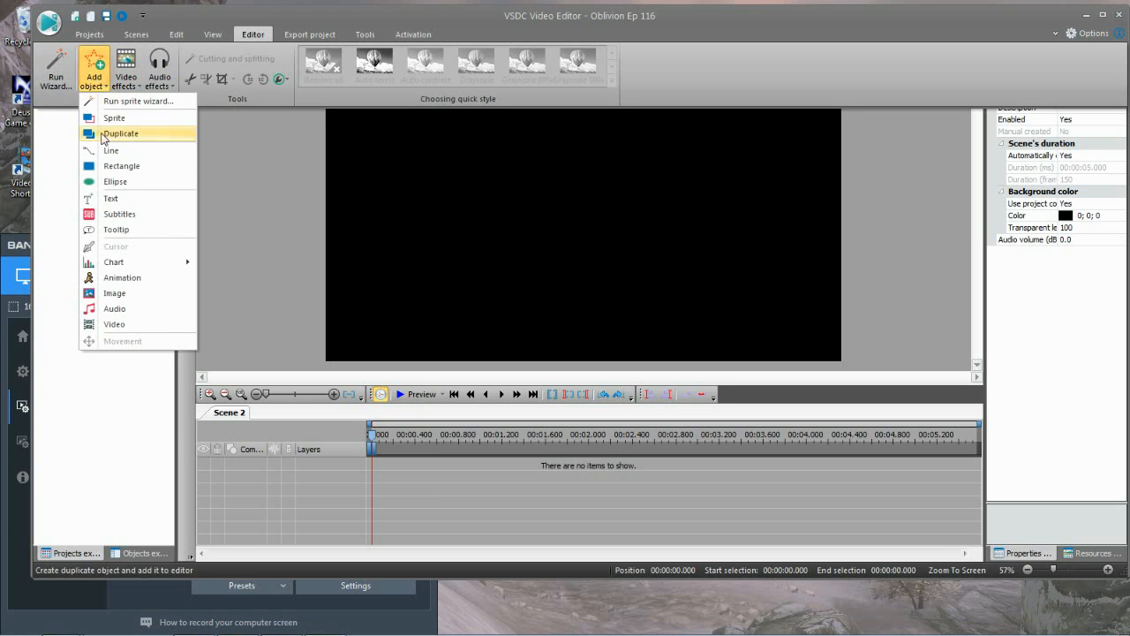
left_click(119, 215)
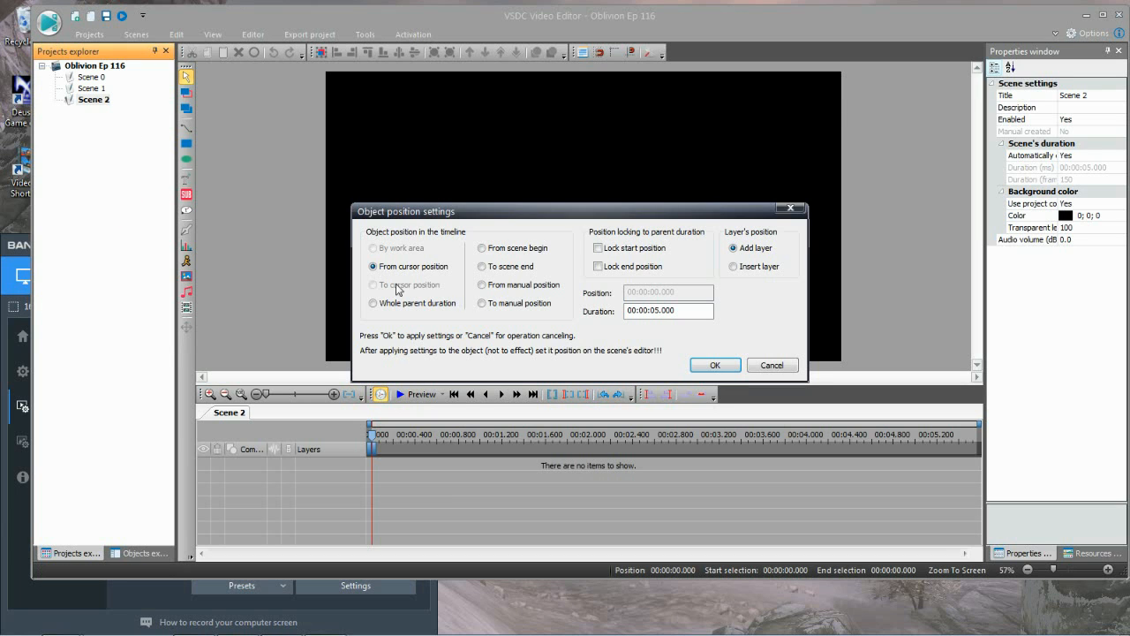
left_click(722, 365)
left_click_drag(405, 124, 751, 300)
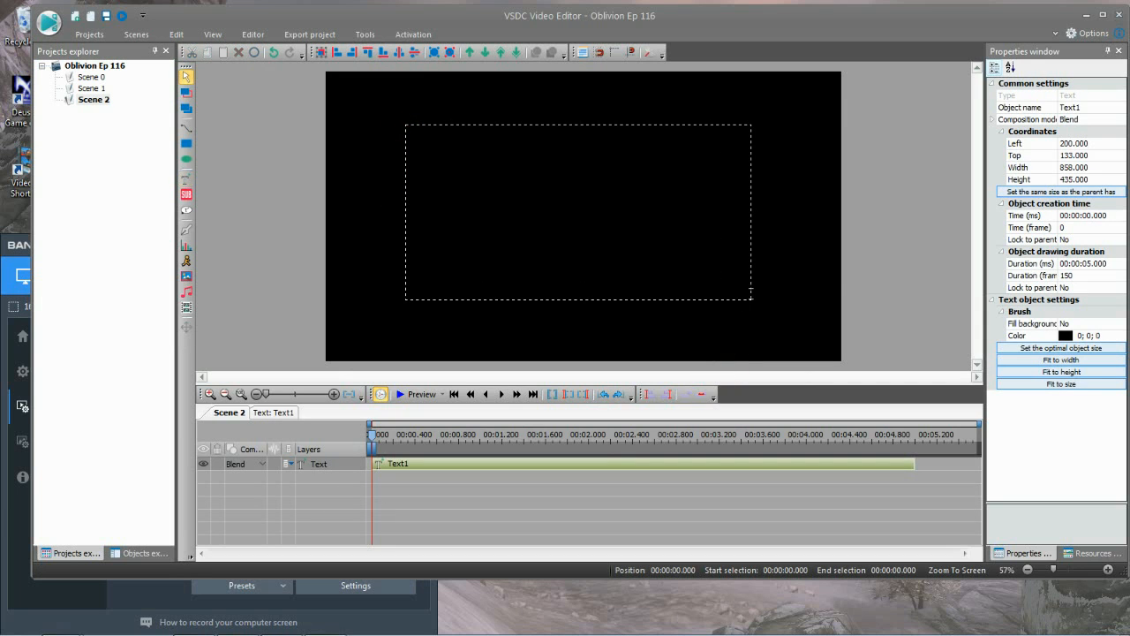
left_click(1003, 199)
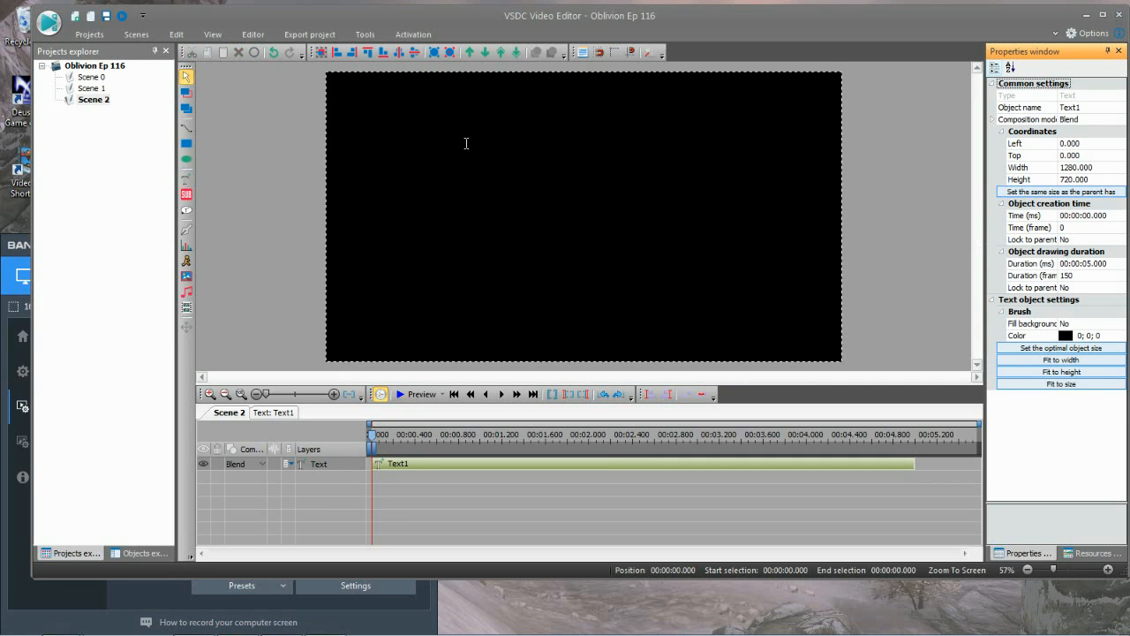
Set the Scene 2 text object's font size to 96 pt and centre its text both horizontally and vertically
left_click(254, 35)
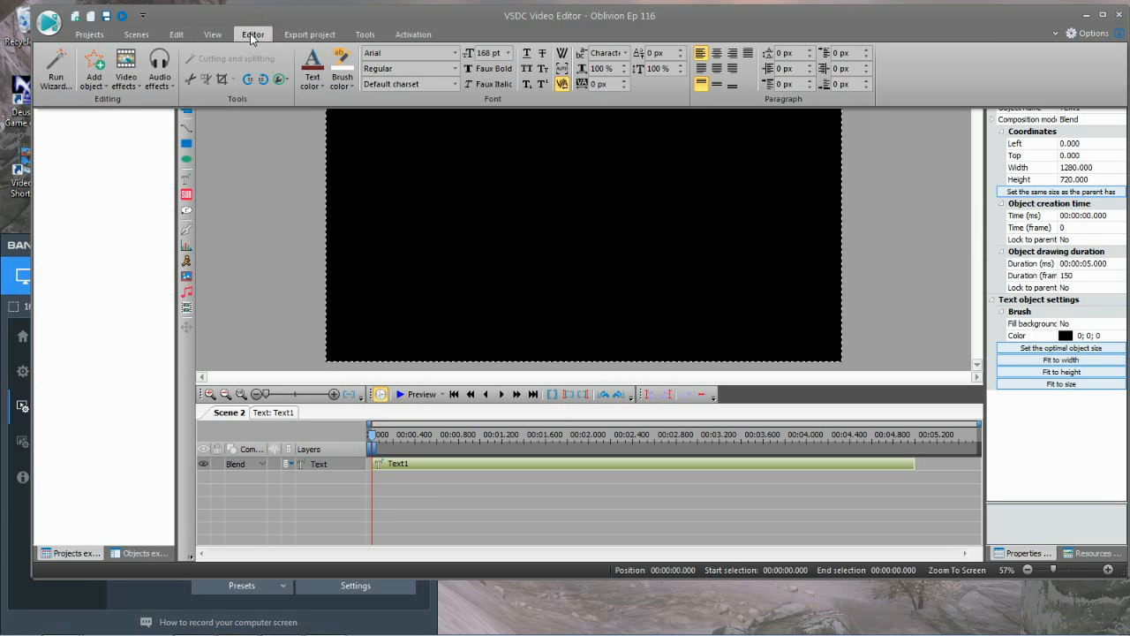
left_click(508, 54)
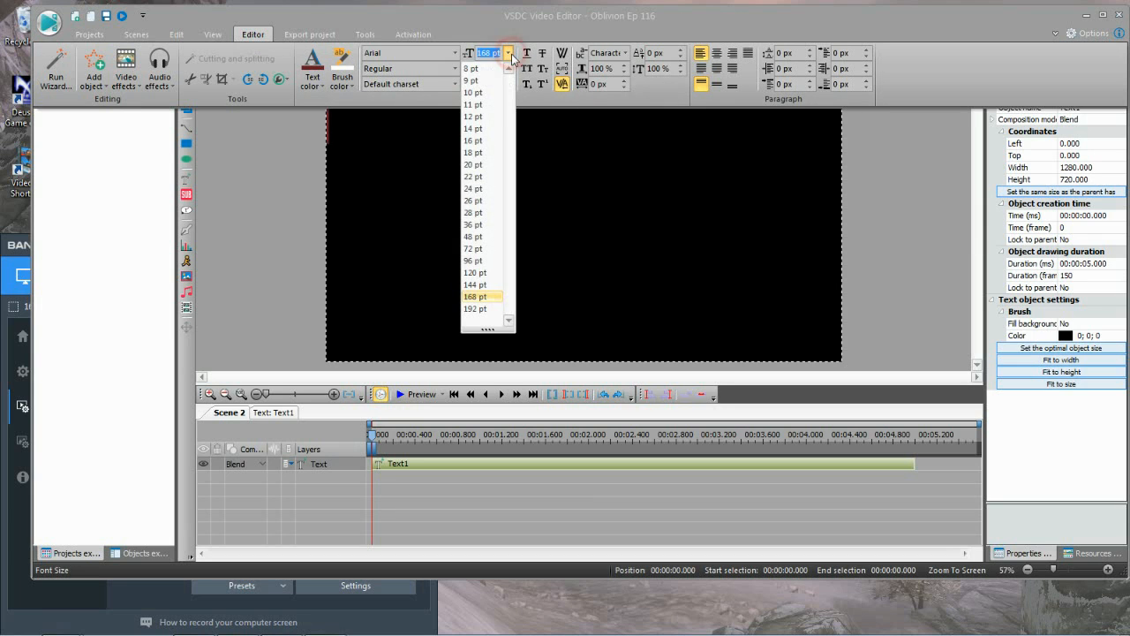
left_click(479, 264)
left_click(253, 34)
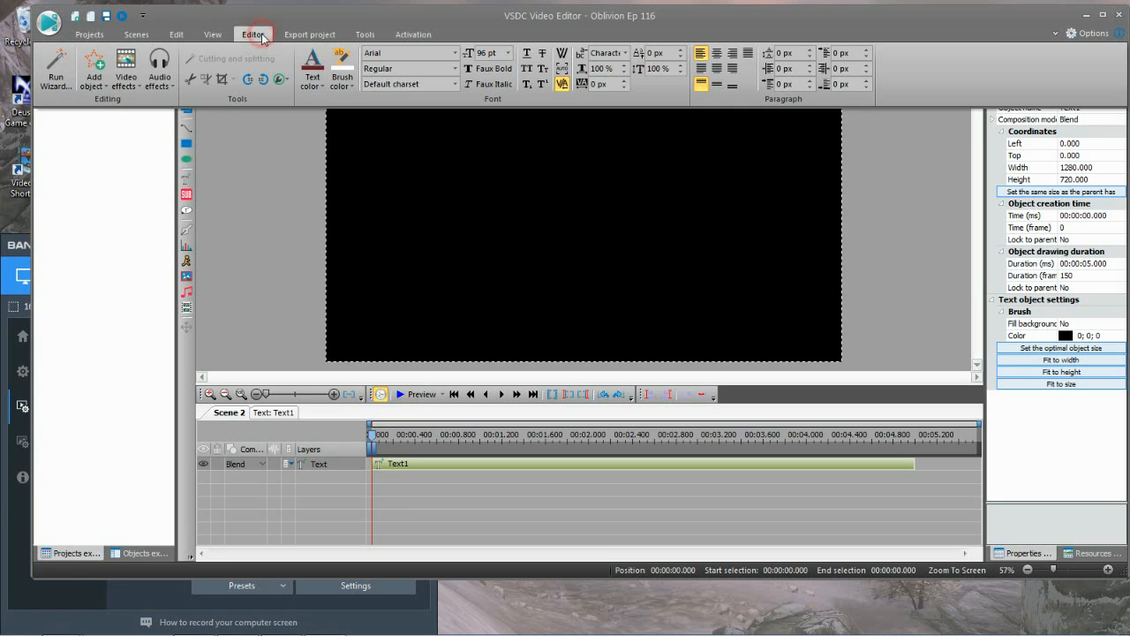
left_click(717, 56)
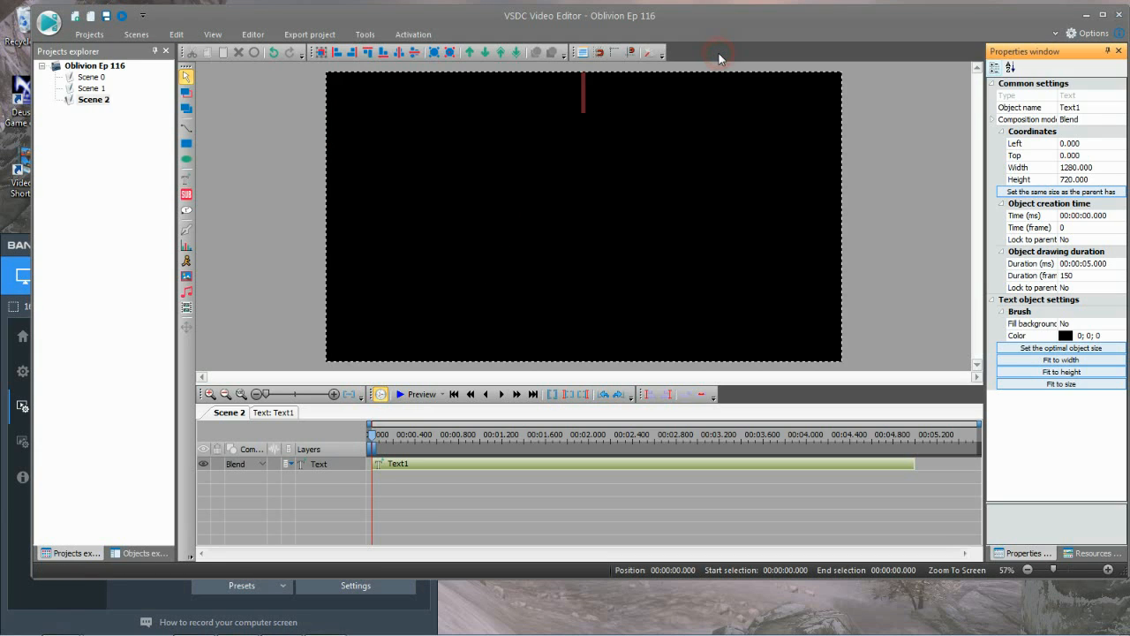
left_click(254, 34)
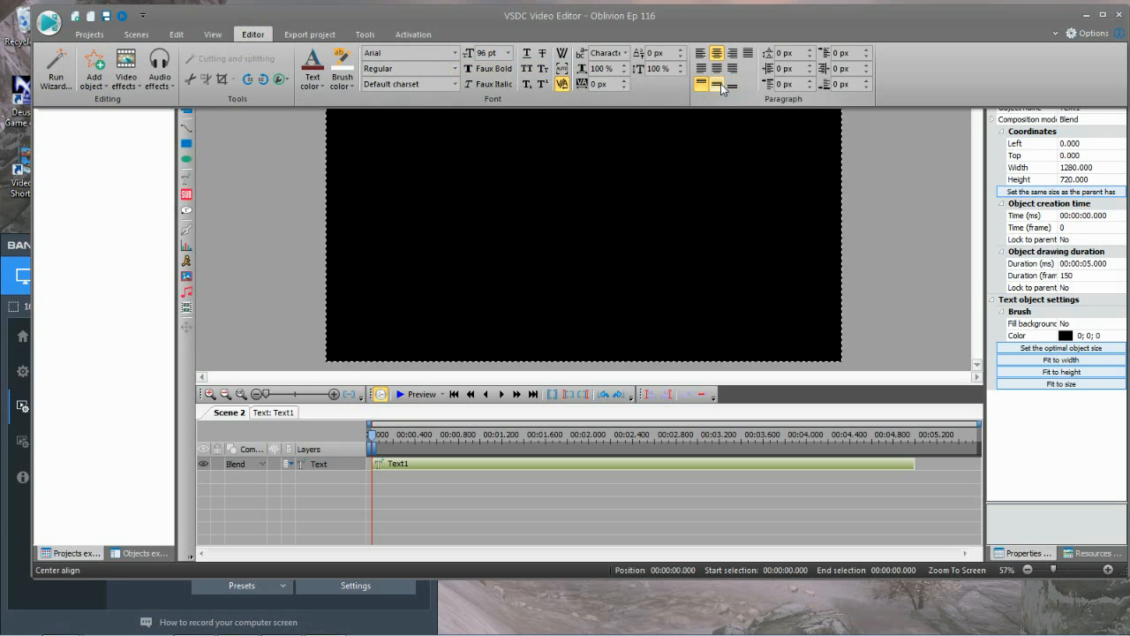
left_click(721, 83)
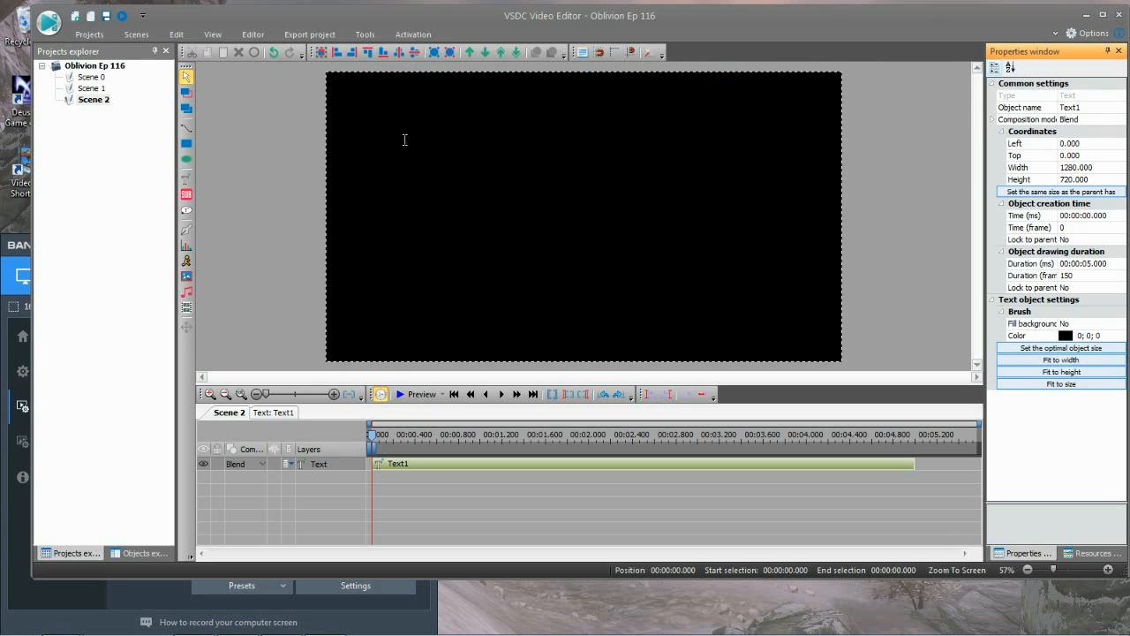
Set the text colour to dark red, enter "Thanks for watching!" in Scene 2, and finish editing the text
left_click(258, 37)
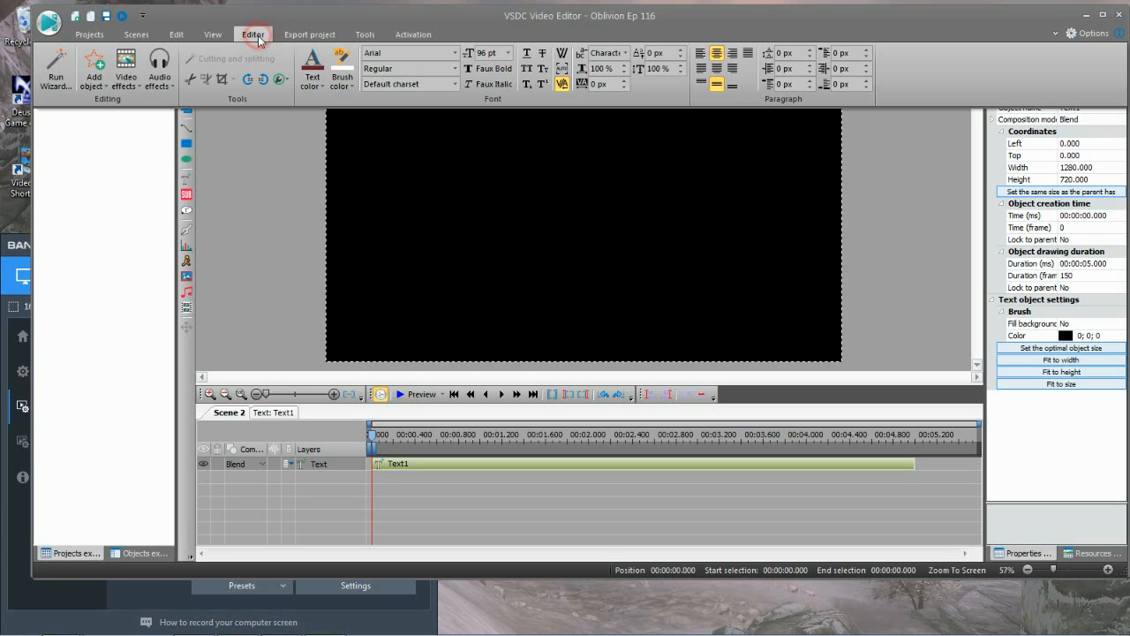
left_click(313, 85)
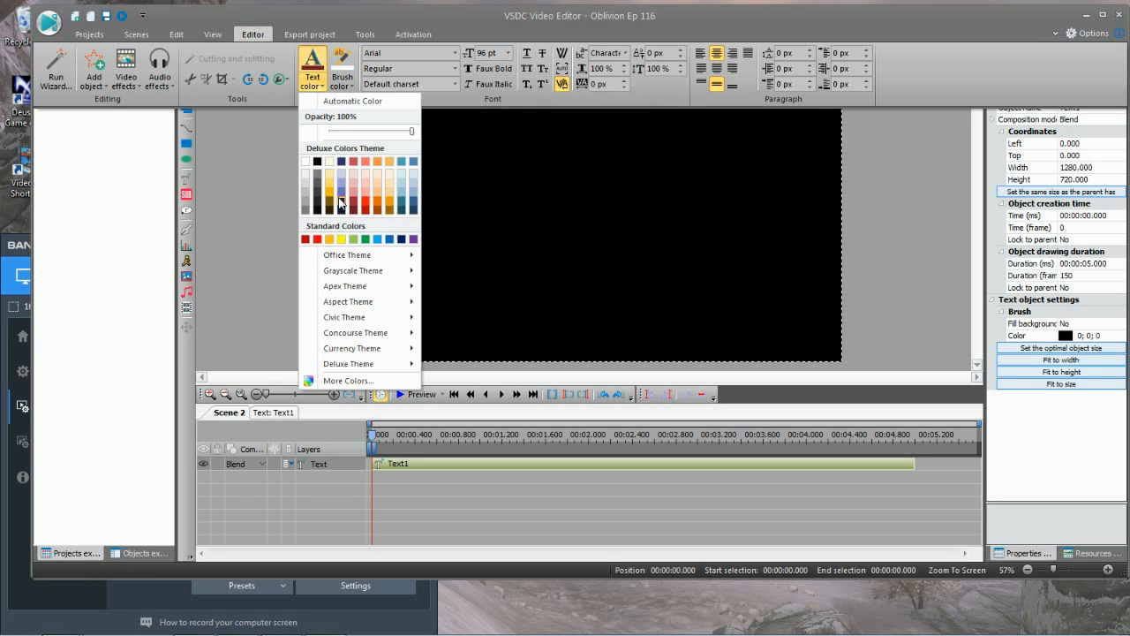
left_click(354, 204)
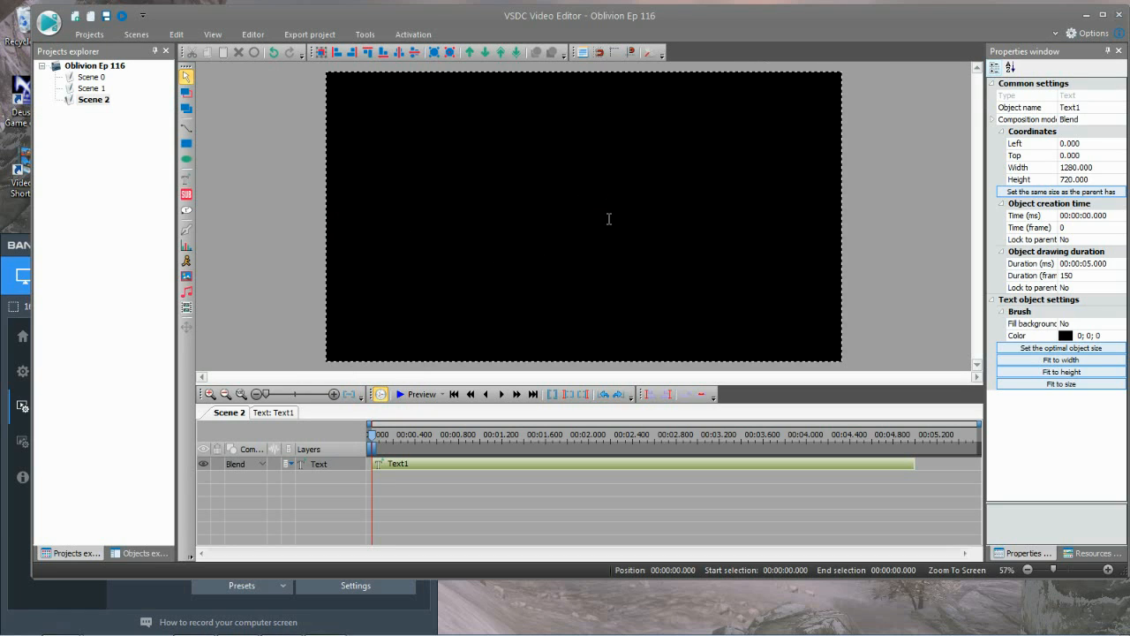
type("Thanks fo")
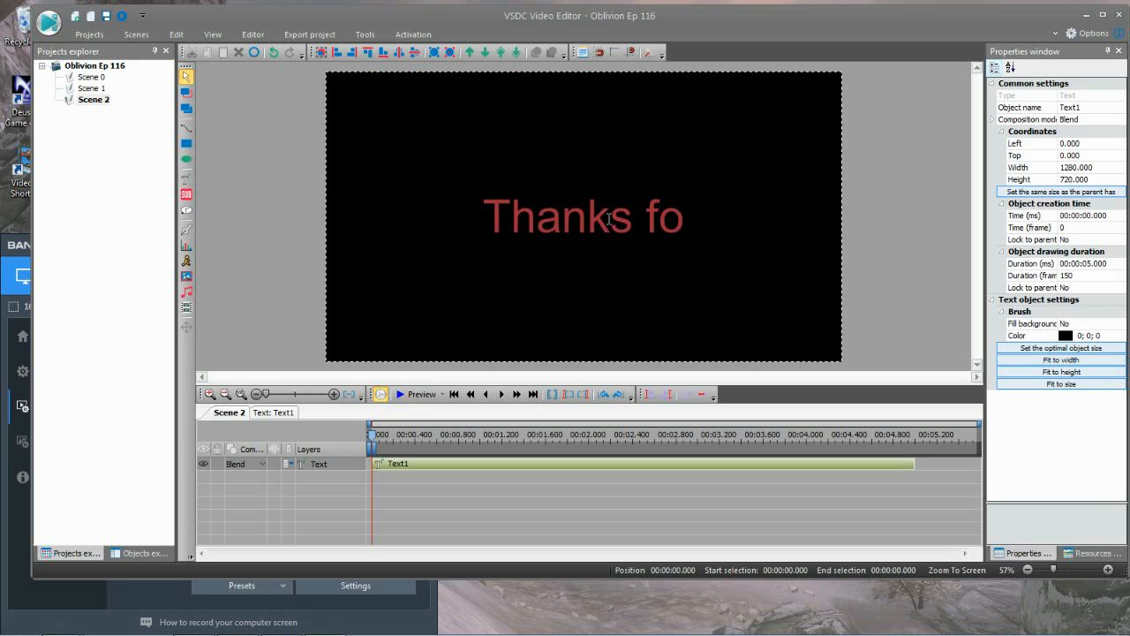
type("r watching")
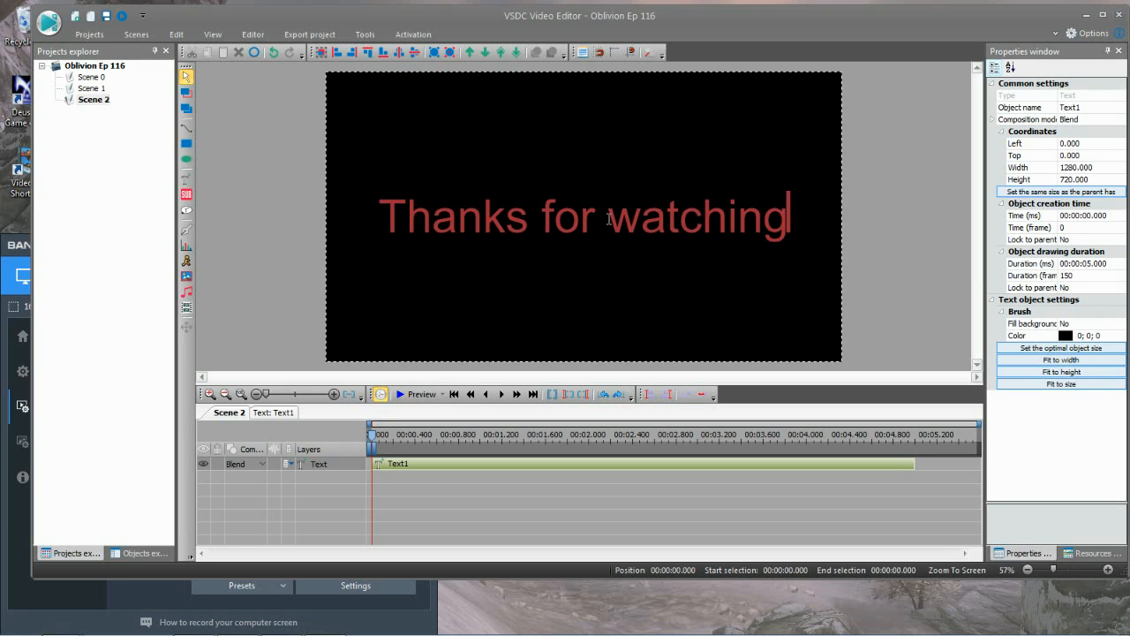
type("!")
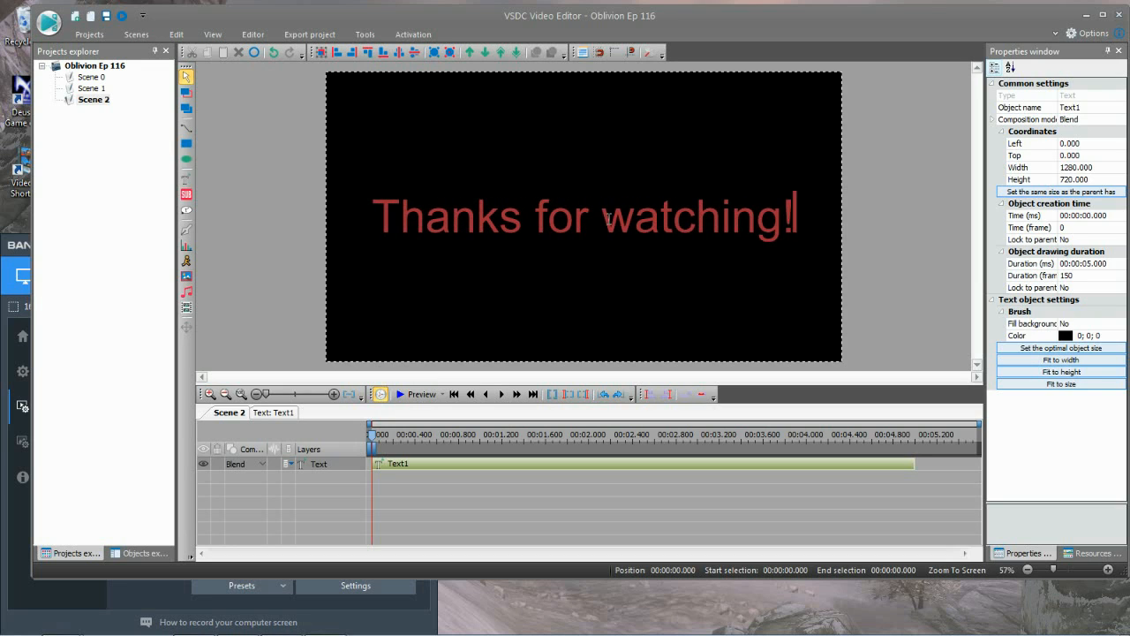
left_click(889, 189)
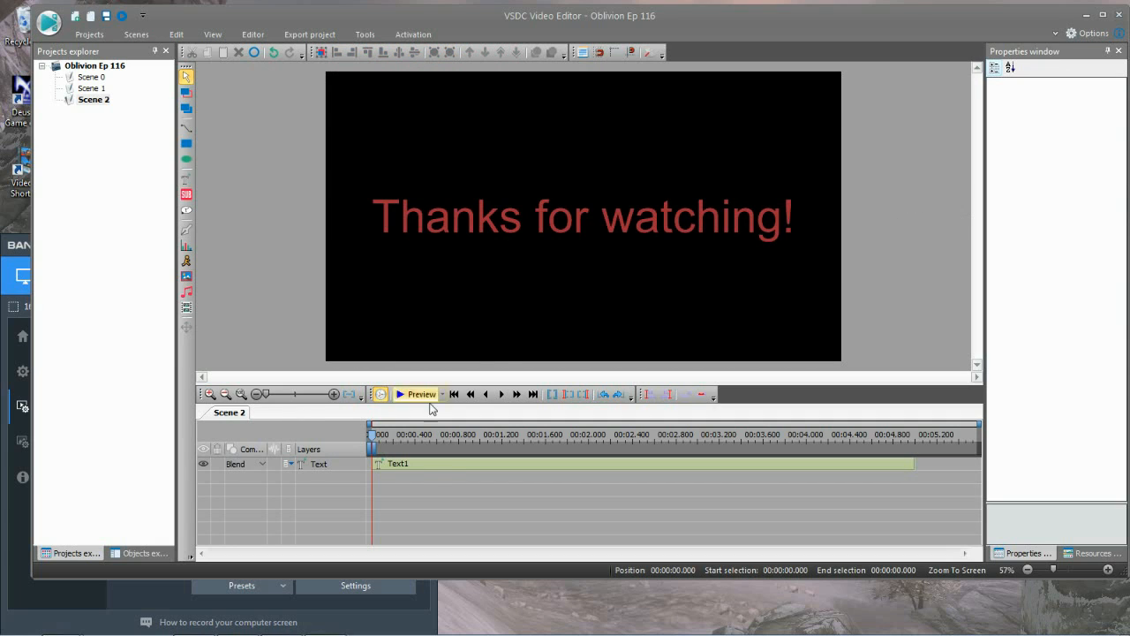
Add a FadeIn transparency effect to the closing text from the scene begin, lasting 00:00:00.533
double_click(445, 463)
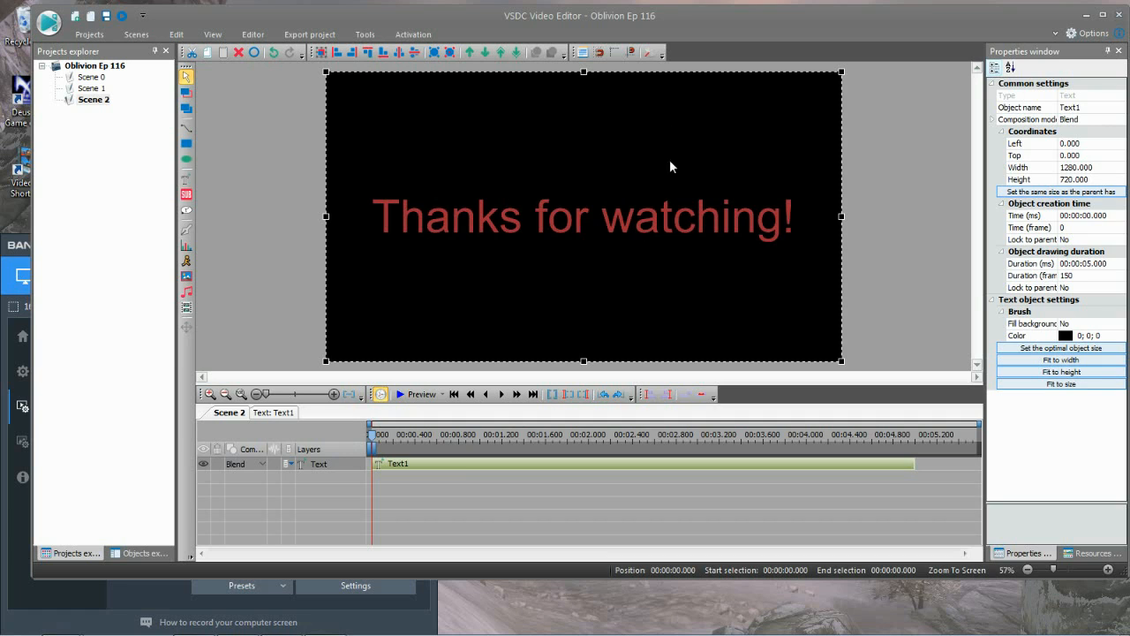
left_click(456, 468)
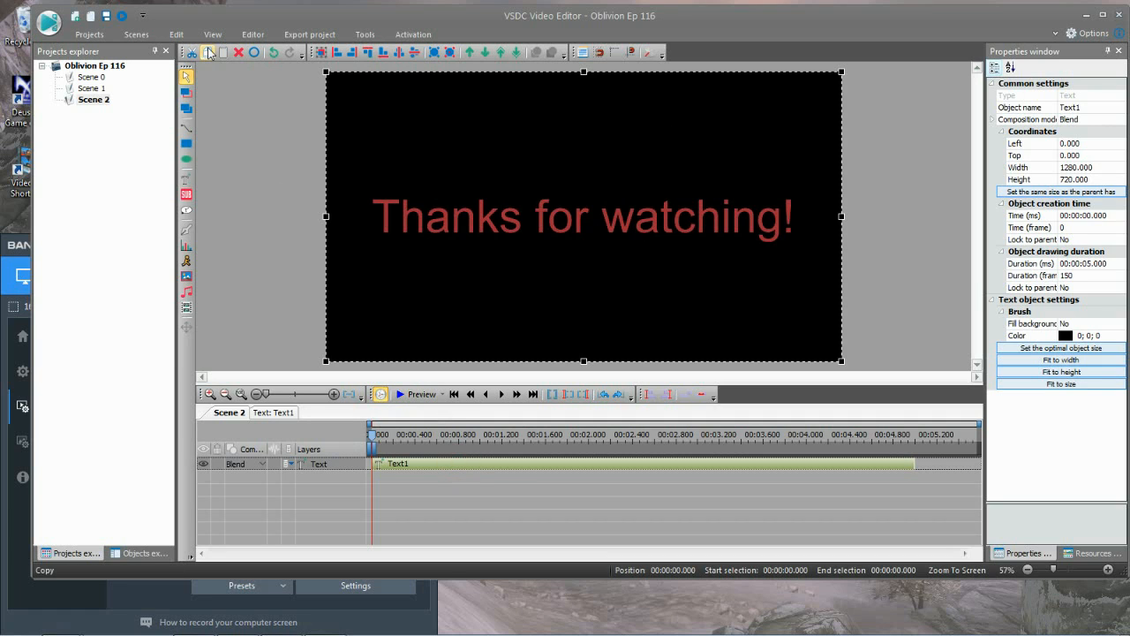
left_click(254, 34)
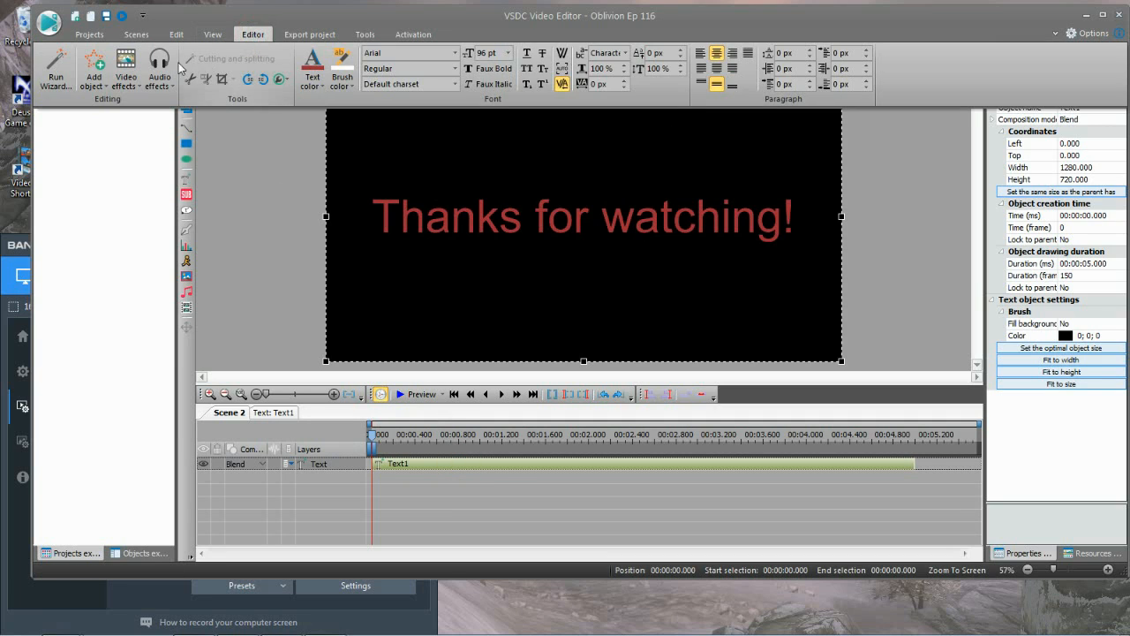
left_click(126, 77)
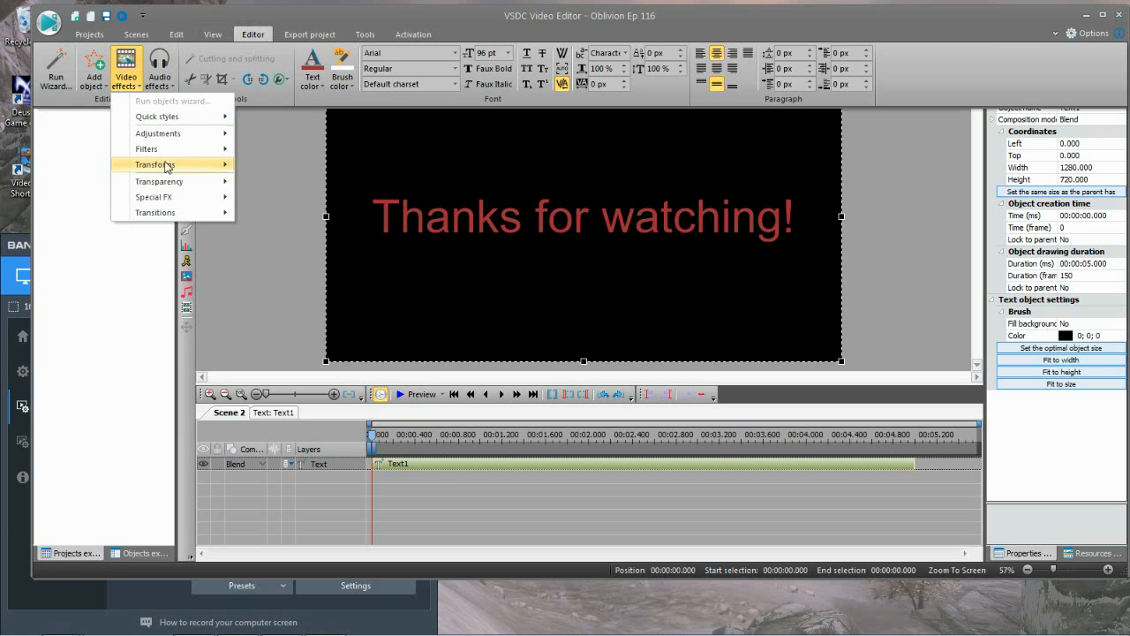
mouse_move(176, 181)
left_click(276, 184)
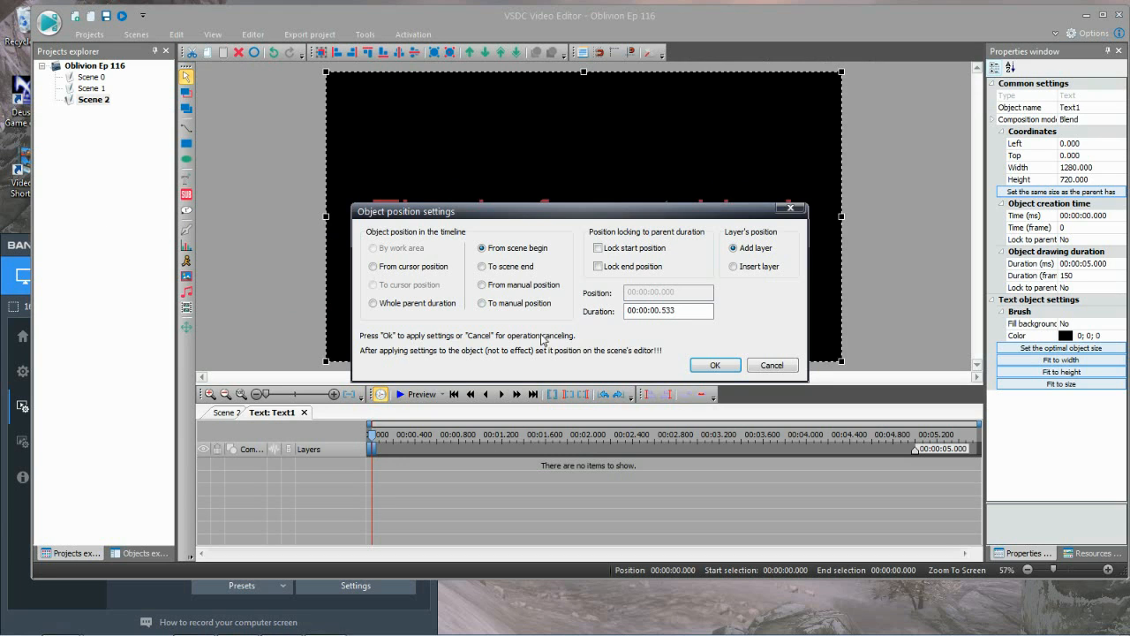
left_click(720, 368)
Add a Fade out transparency effect to the closing text at the scene end, lasting 00:00:00.533 with start and end locked to the parent
left_click(253, 35)
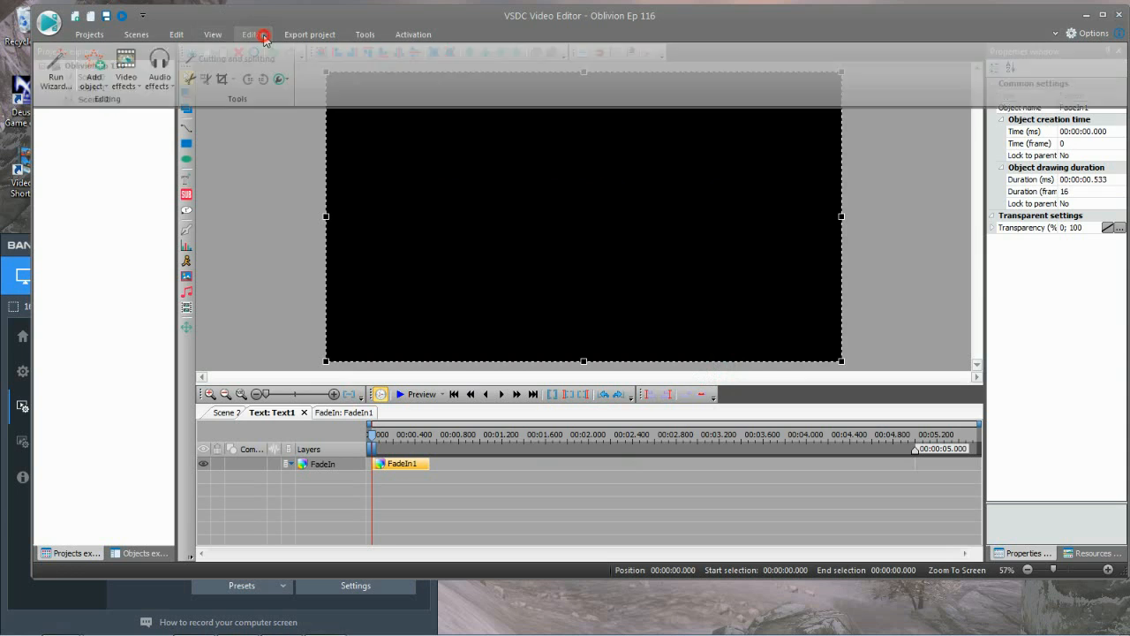
left_click(126, 77)
mouse_move(182, 181)
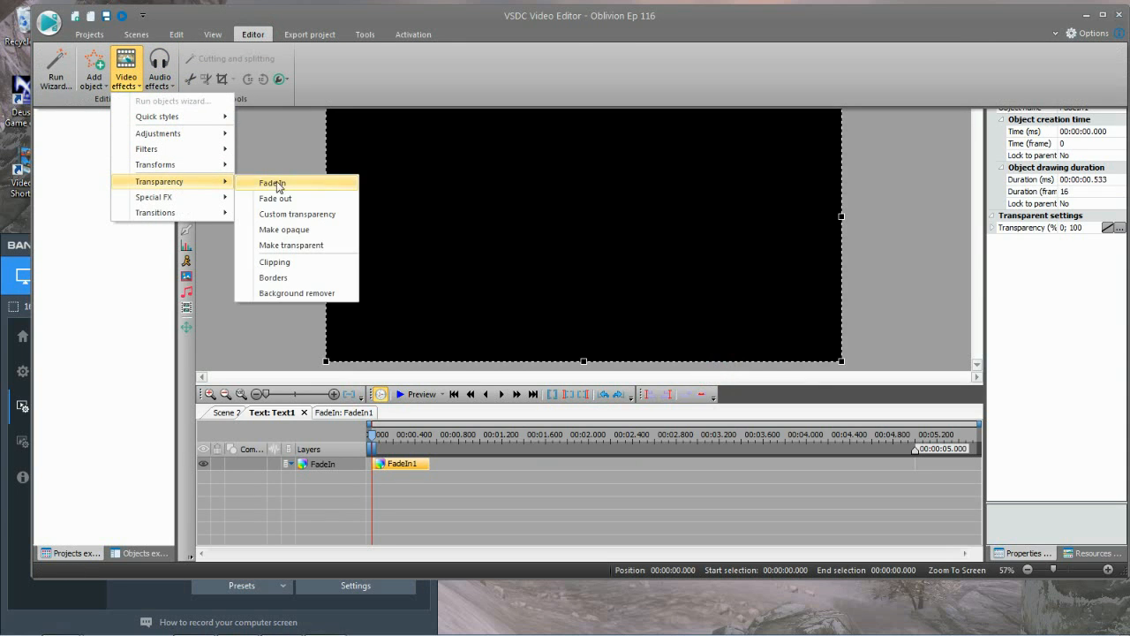
left_click(276, 197)
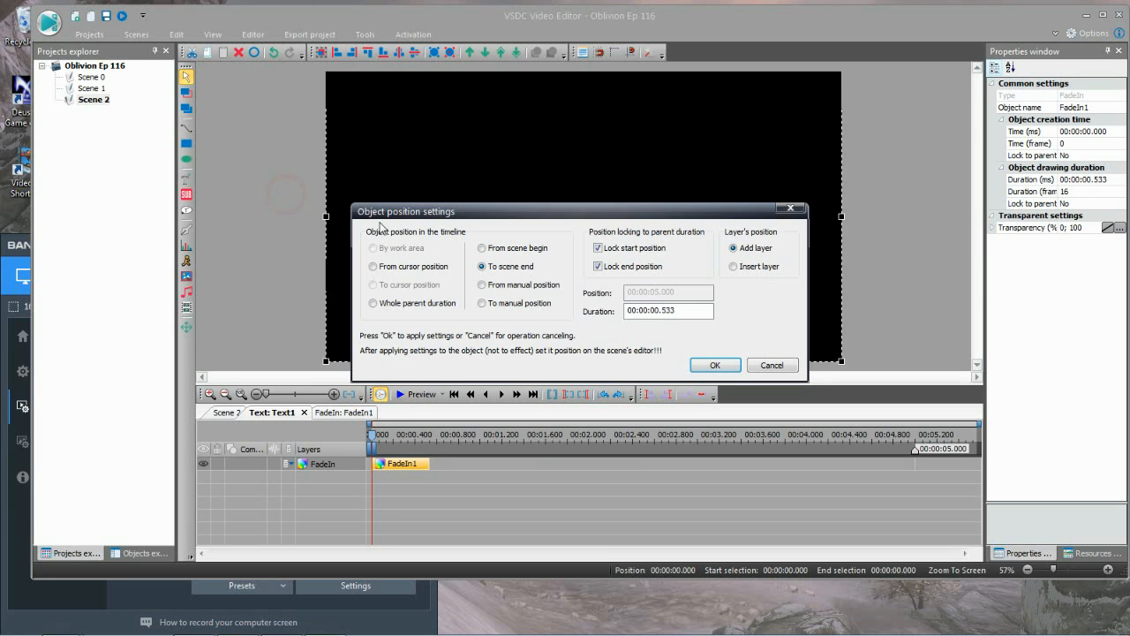
left_click(715, 364)
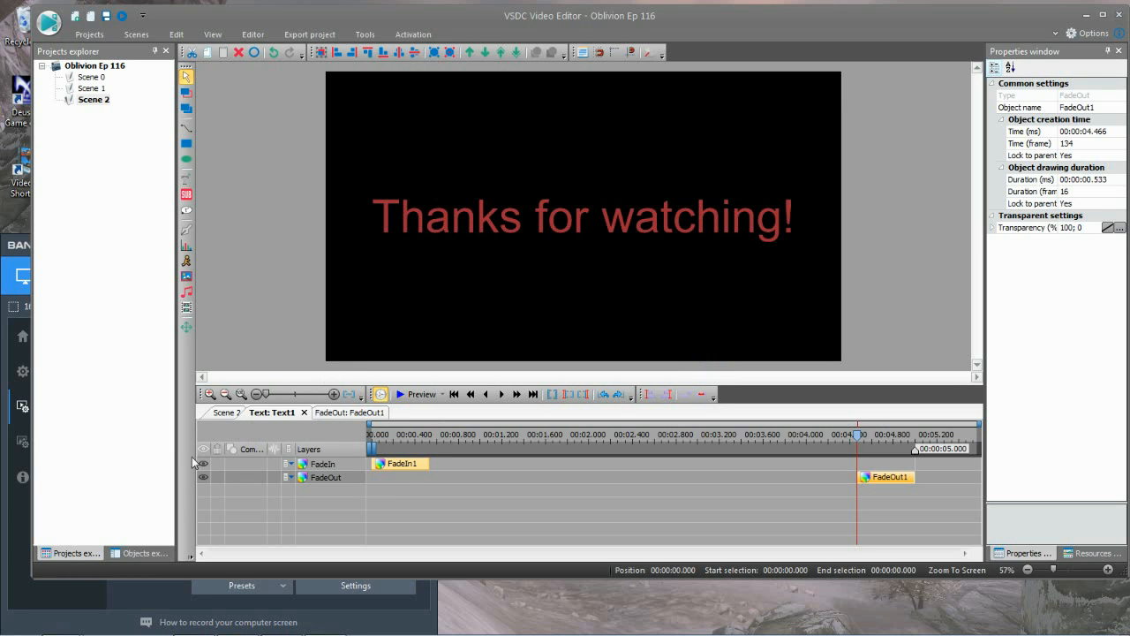
Add the audio "The Elder Scrolls IV Oblivion OST - March Of The Marauders" at the start of Scene 2 and shorten it to 00:00:05.000
left_click(220, 414)
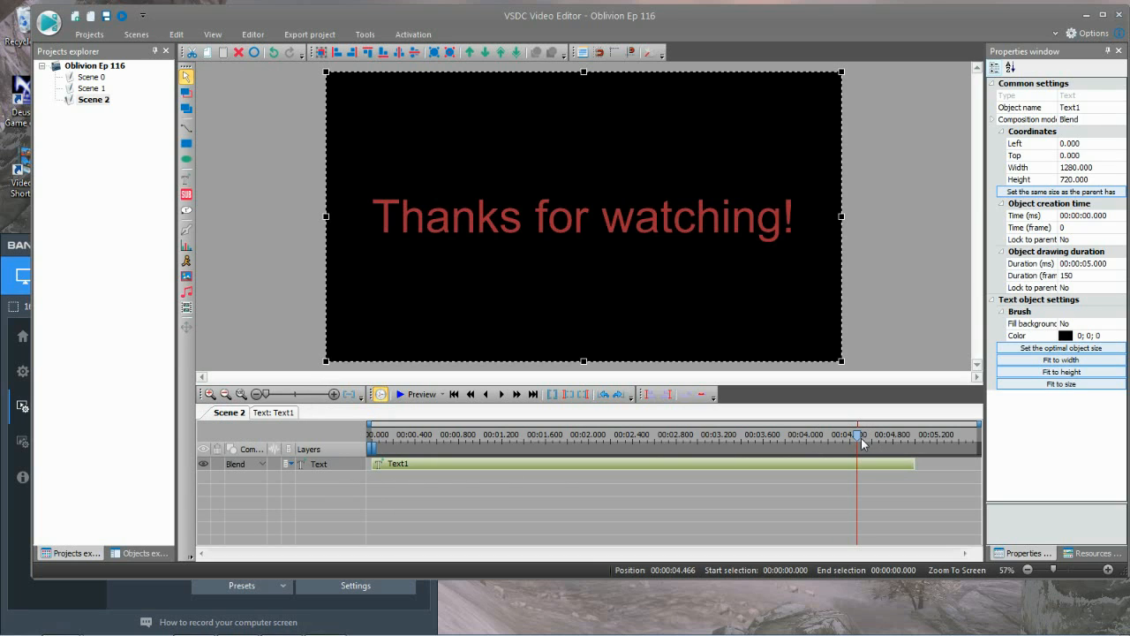
left_click_drag(858, 442, 361, 450)
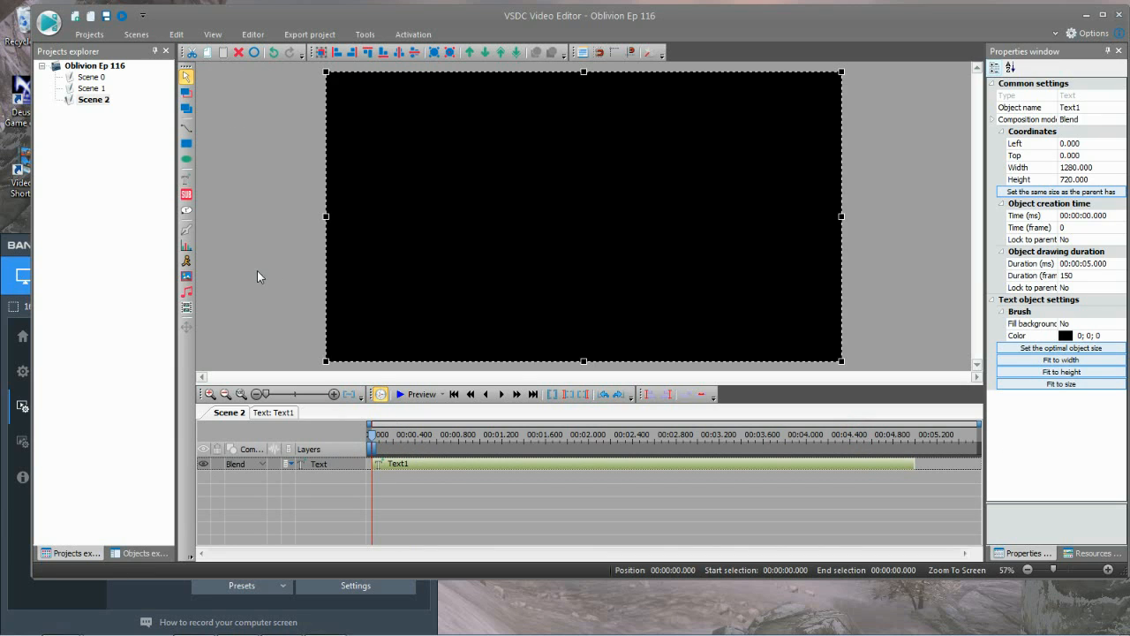
left_click(256, 33)
left_click(93, 71)
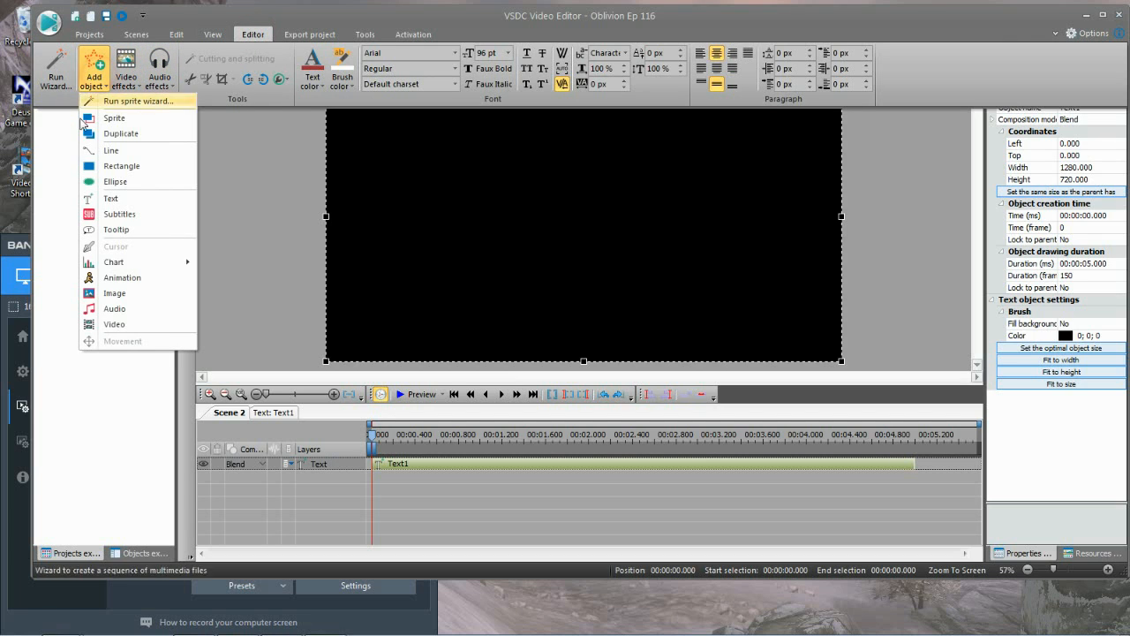
left_click(115, 325)
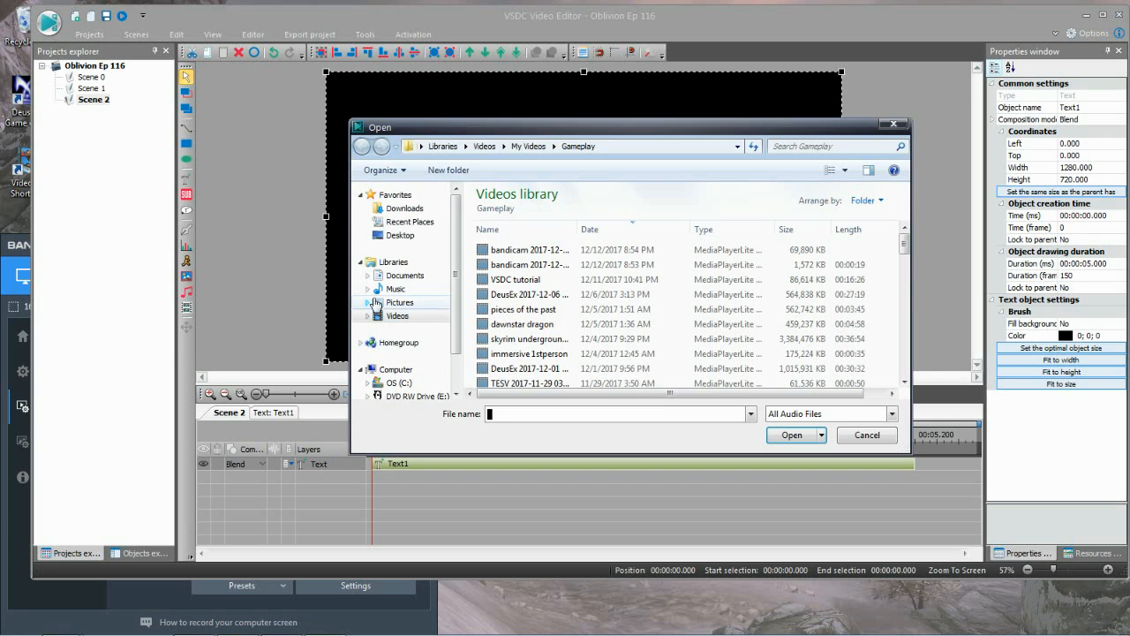
left_click(395, 289)
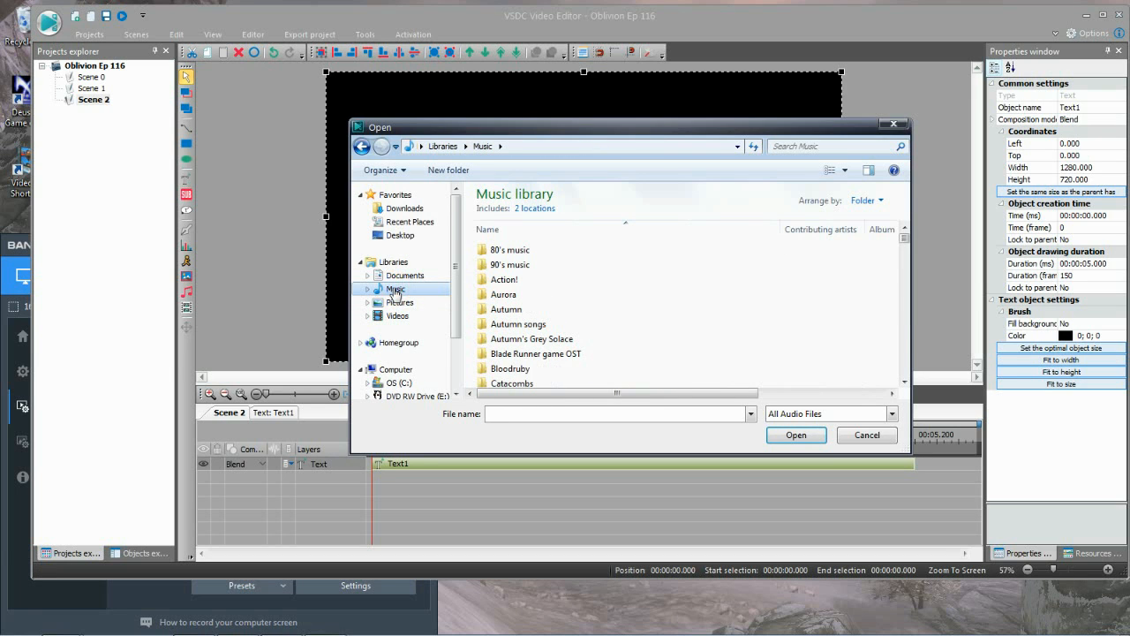
left_click_drag(909, 243, 916, 356)
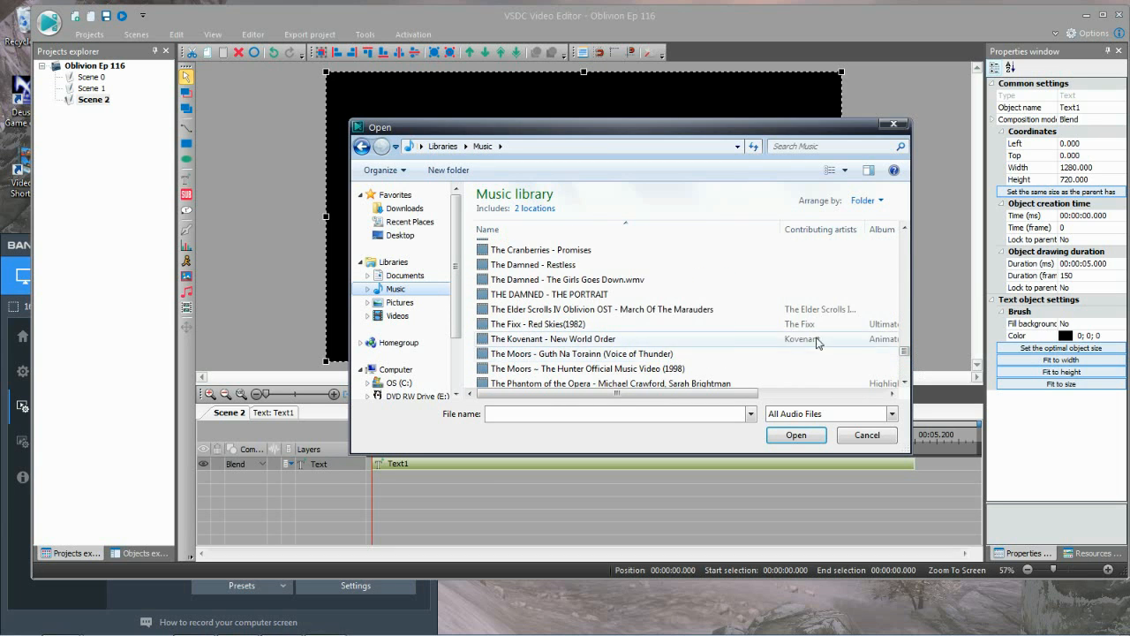
left_click(694, 311)
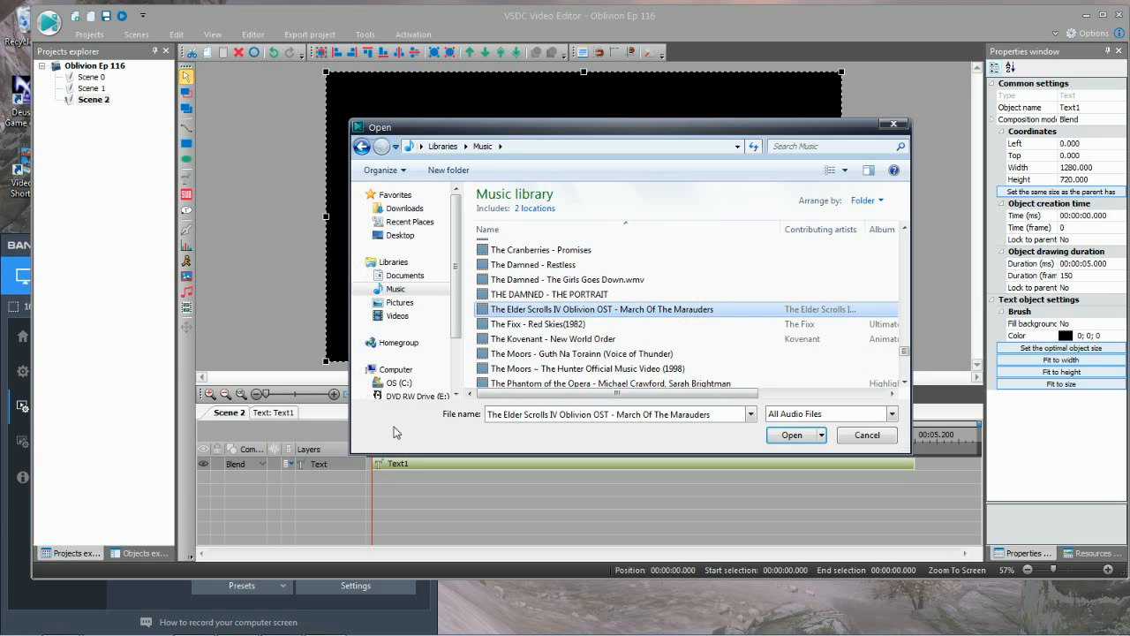
key("Return")
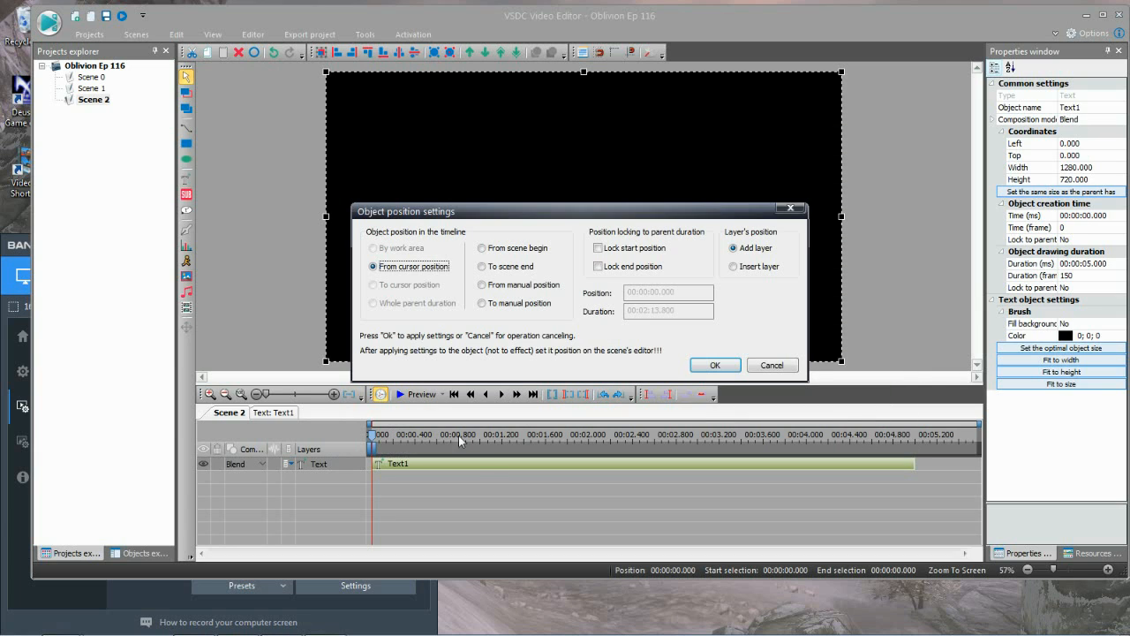
left_click(714, 365)
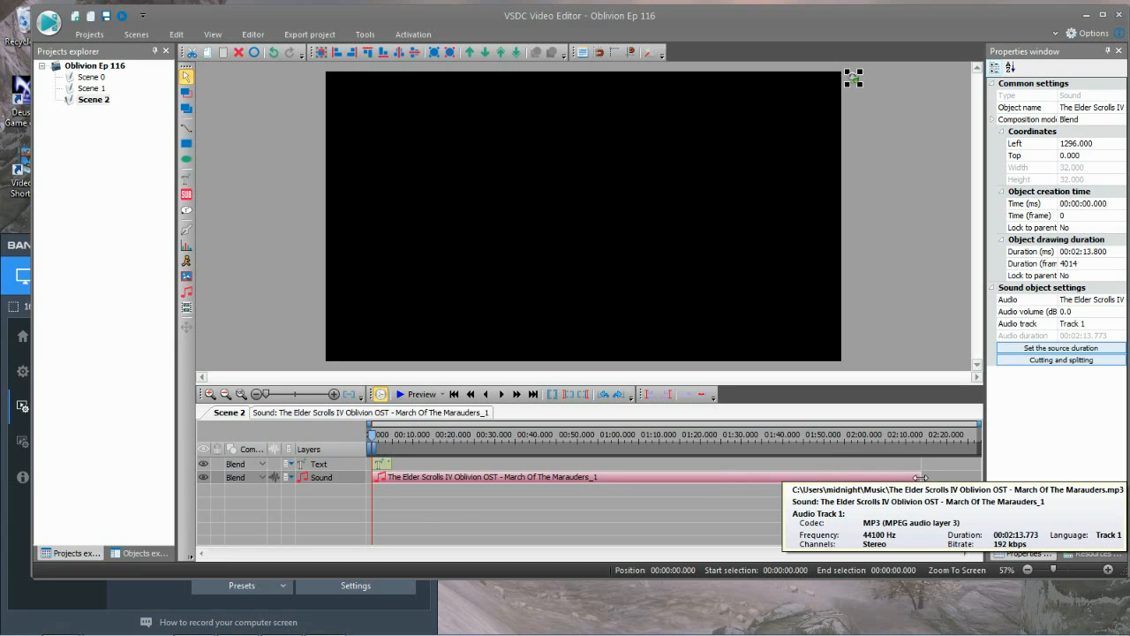
left_click_drag(921, 478, 393, 477)
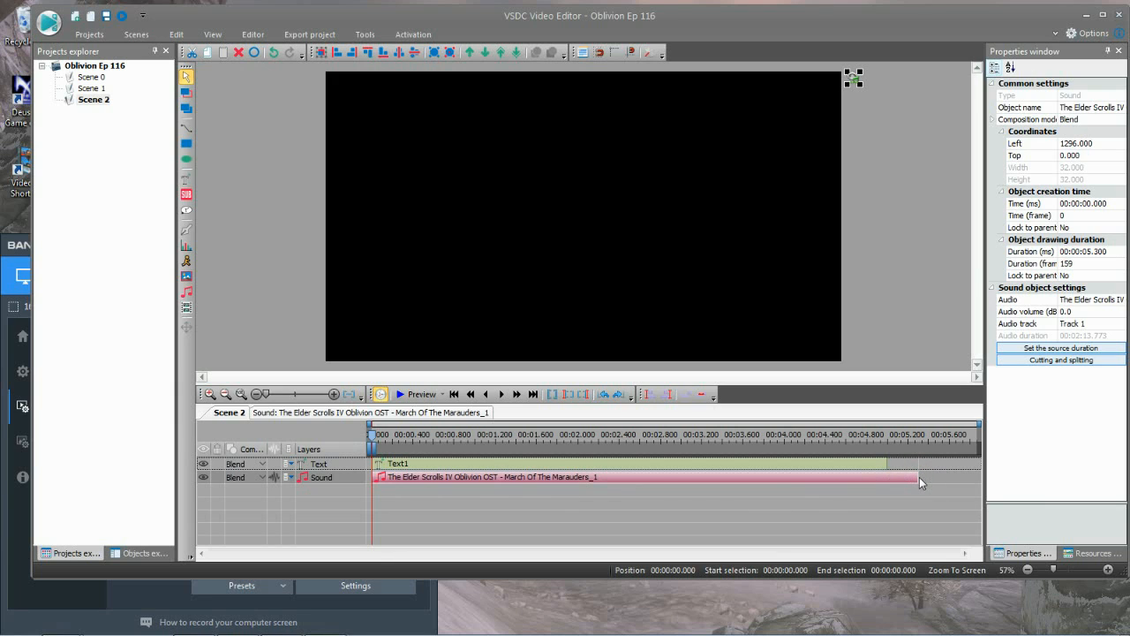
left_click_drag(918, 478, 885, 475)
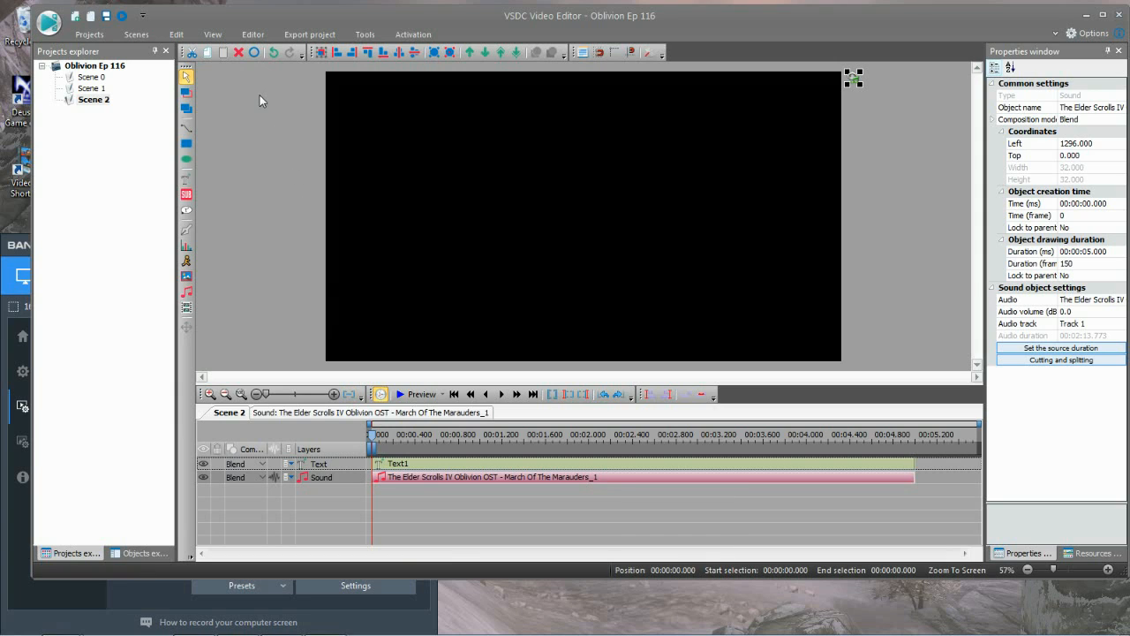
Add a Fade Out audio effect to the closing music at the scene end, lasting 00:00:00.533 with start and duration locked to the parent
left_click(255, 35)
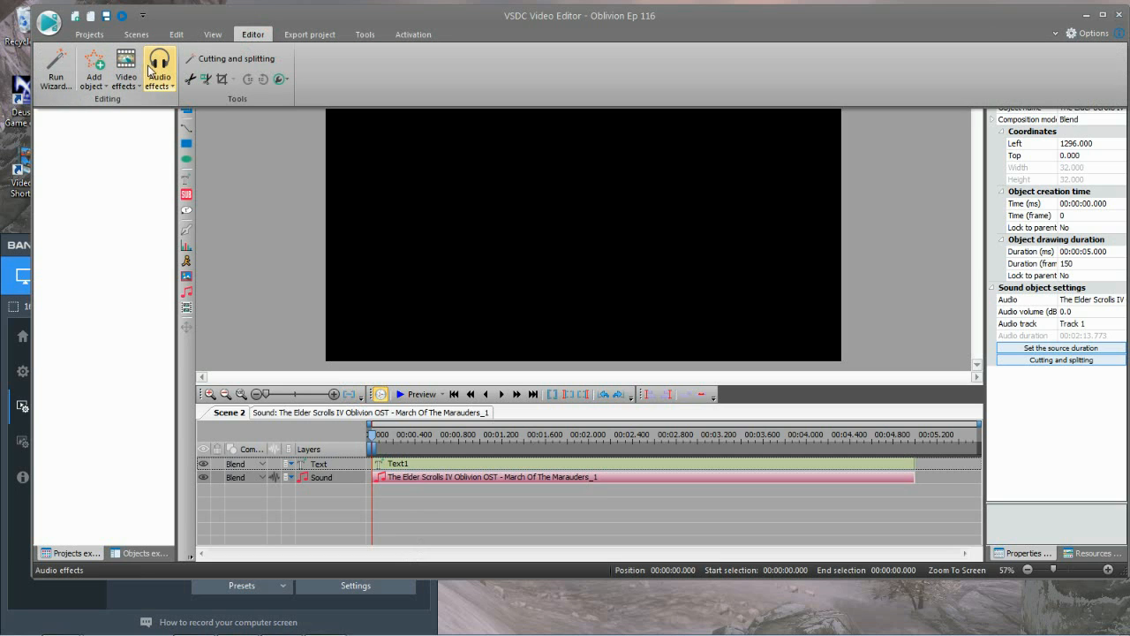
left_click(158, 81)
mouse_move(204, 103)
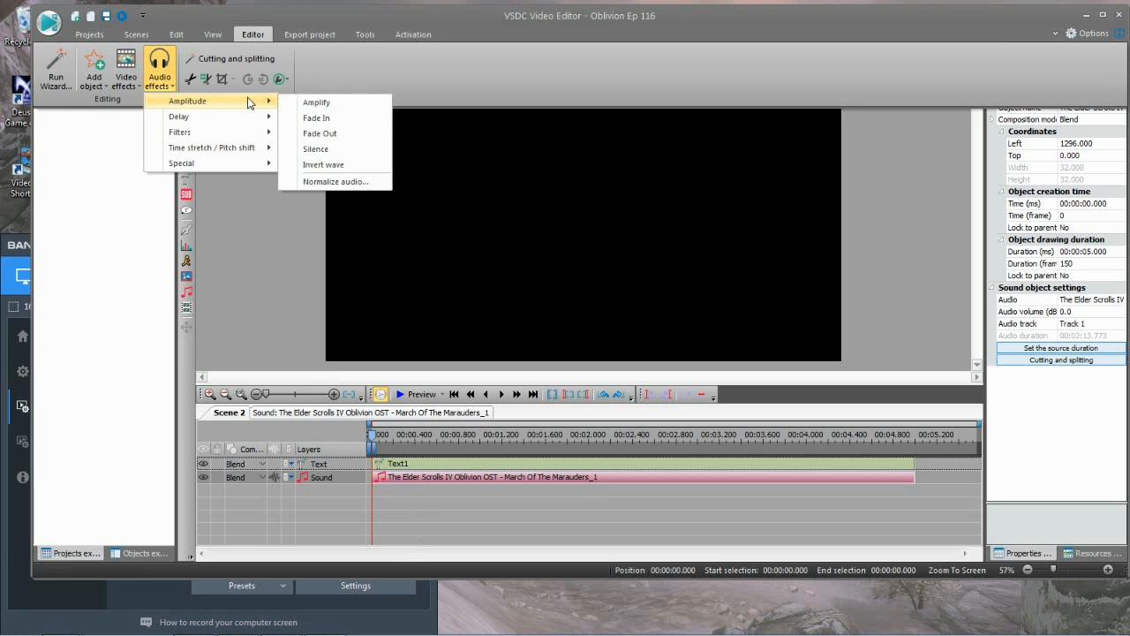
left_click(334, 137)
left_click(715, 364)
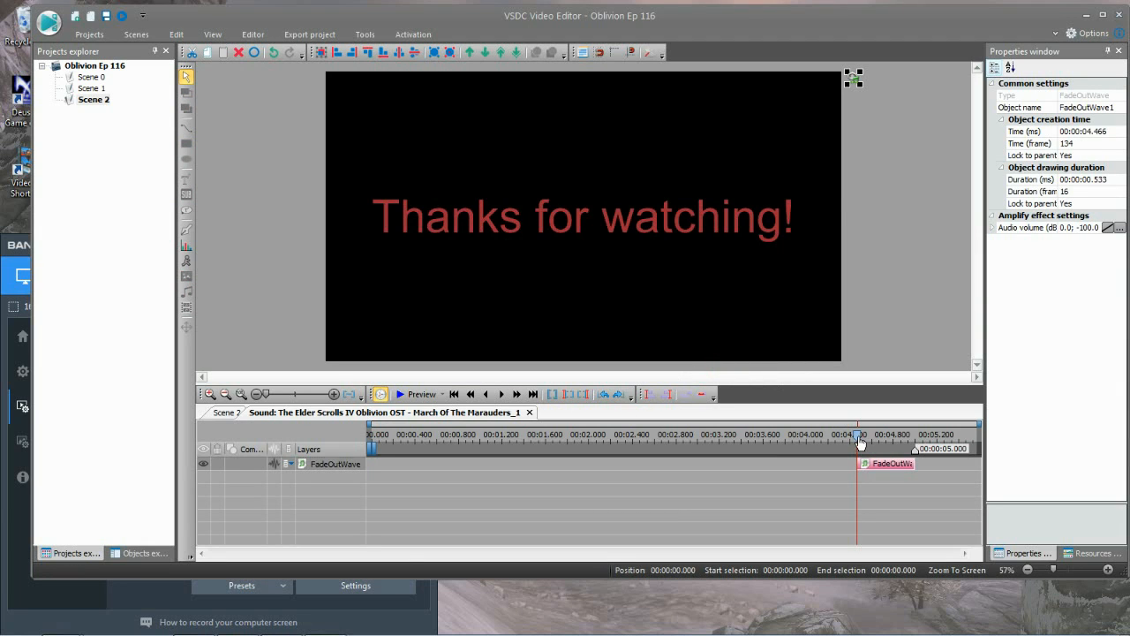
Preview Scene 2 from the beginning to check the closing text and the music fade, and close the preview
left_click_drag(861, 441, 359, 437)
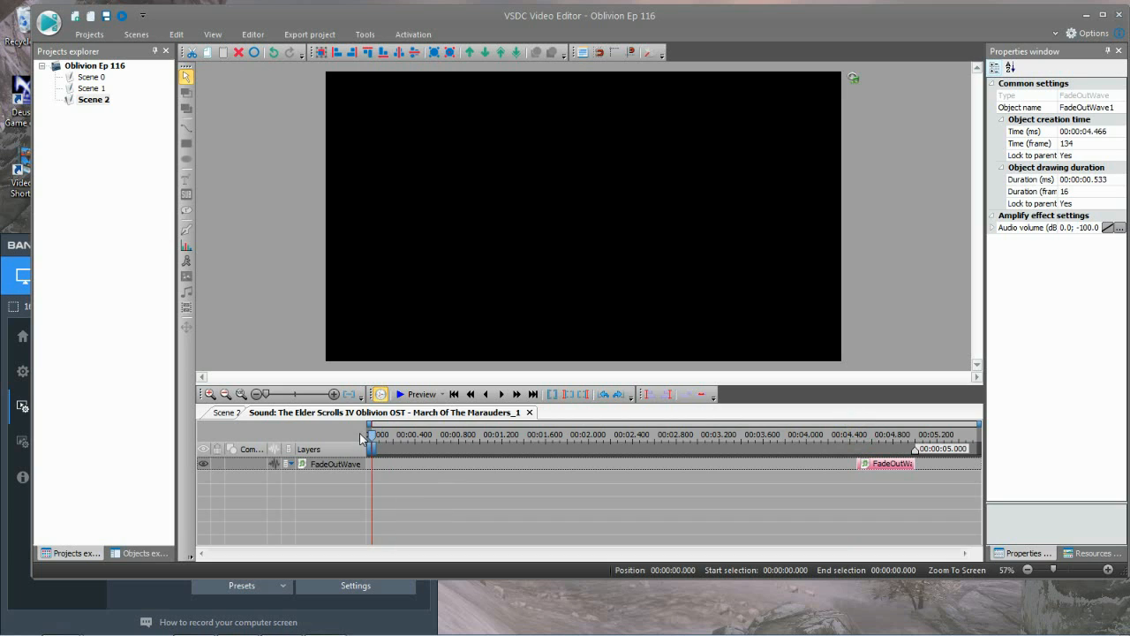
left_click(417, 394)
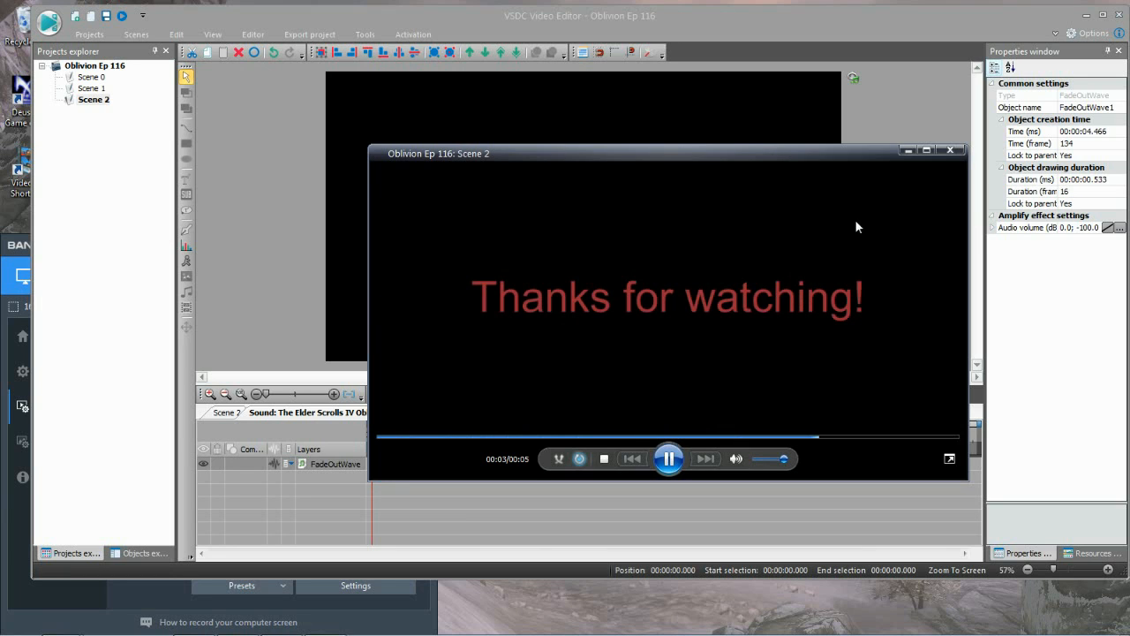
left_click(950, 150)
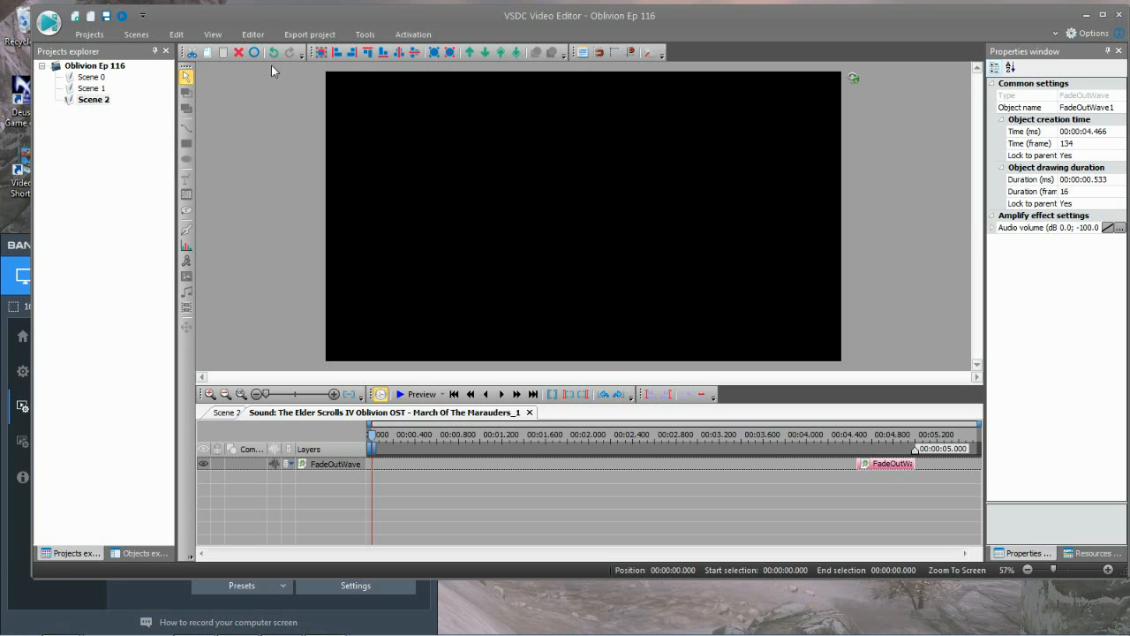
Open the project's export settings and choose the H264/AVC profiles for the AVI output
left_click(253, 35)
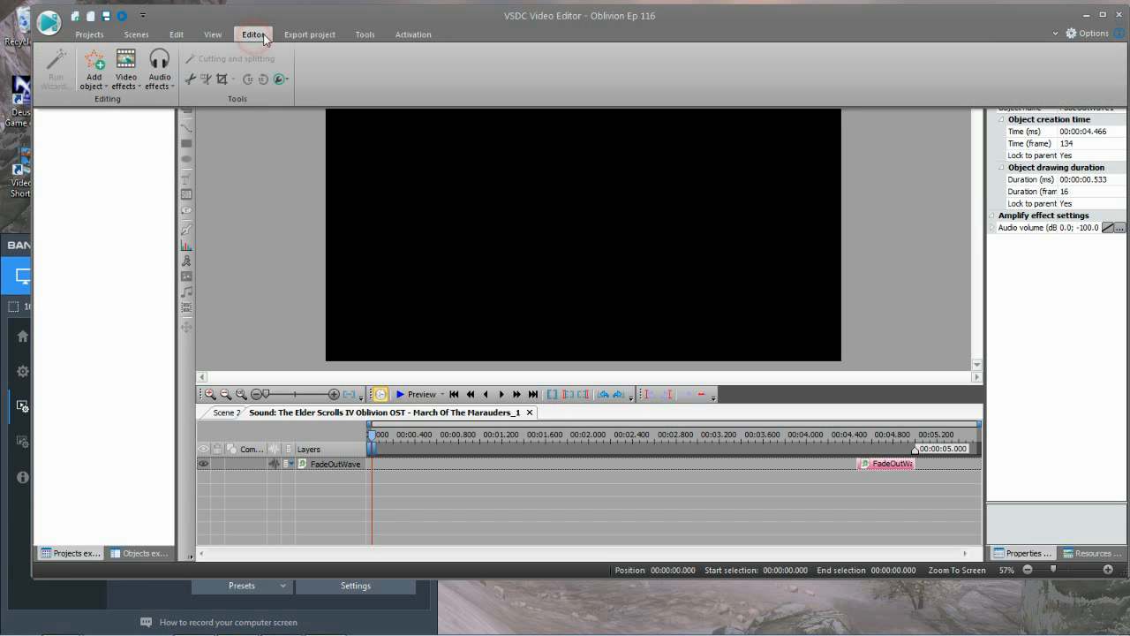
left_click(313, 33)
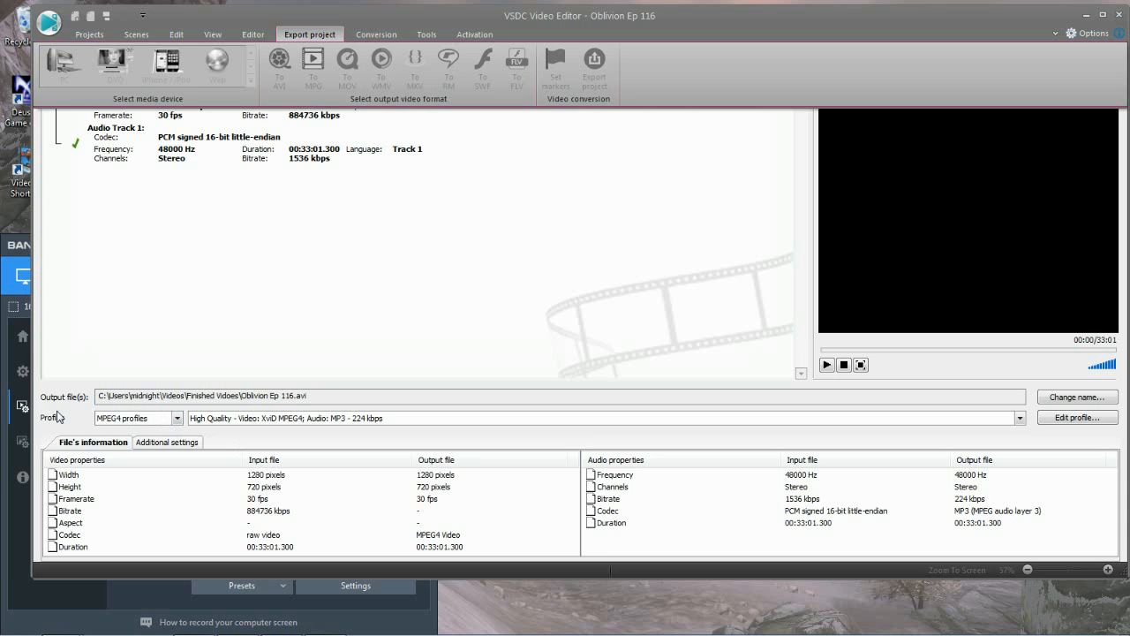
left_click(177, 418)
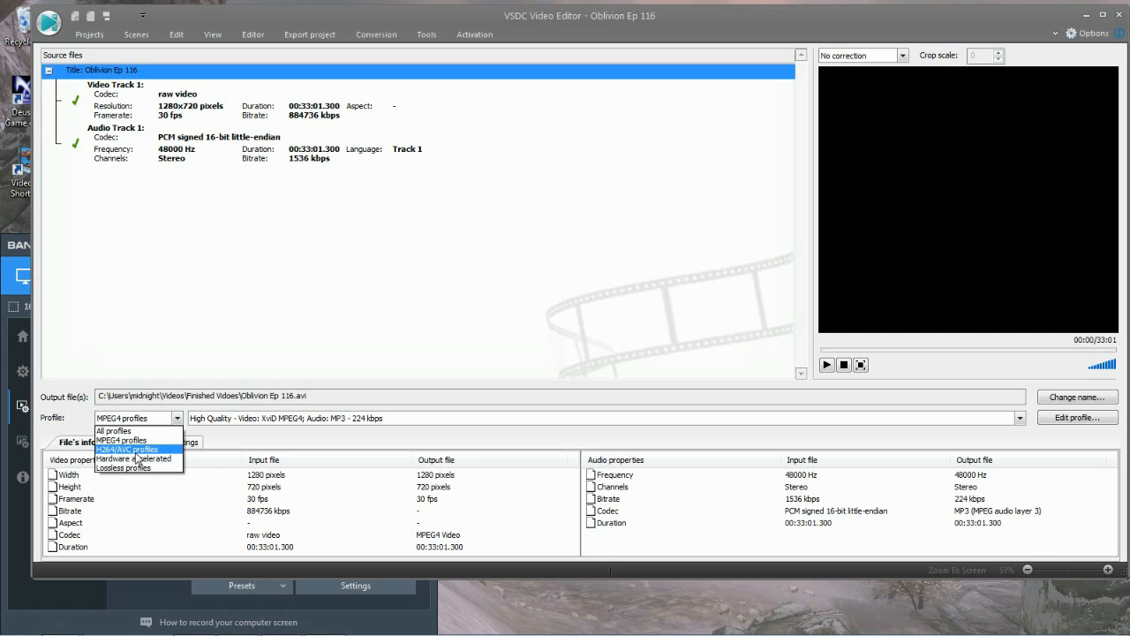
left_click(148, 450)
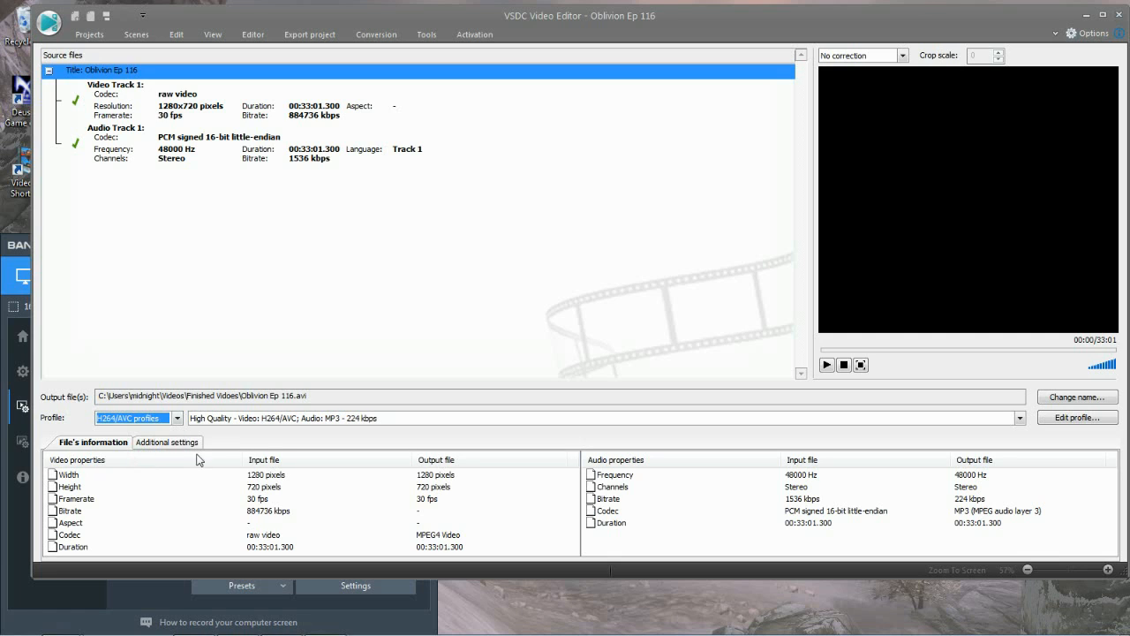
Select the Highest Quality H264/AVC profile, set its audio bitrate to 320 kbps and frequency to 48000, and apply the profile
left_click(1074, 419)
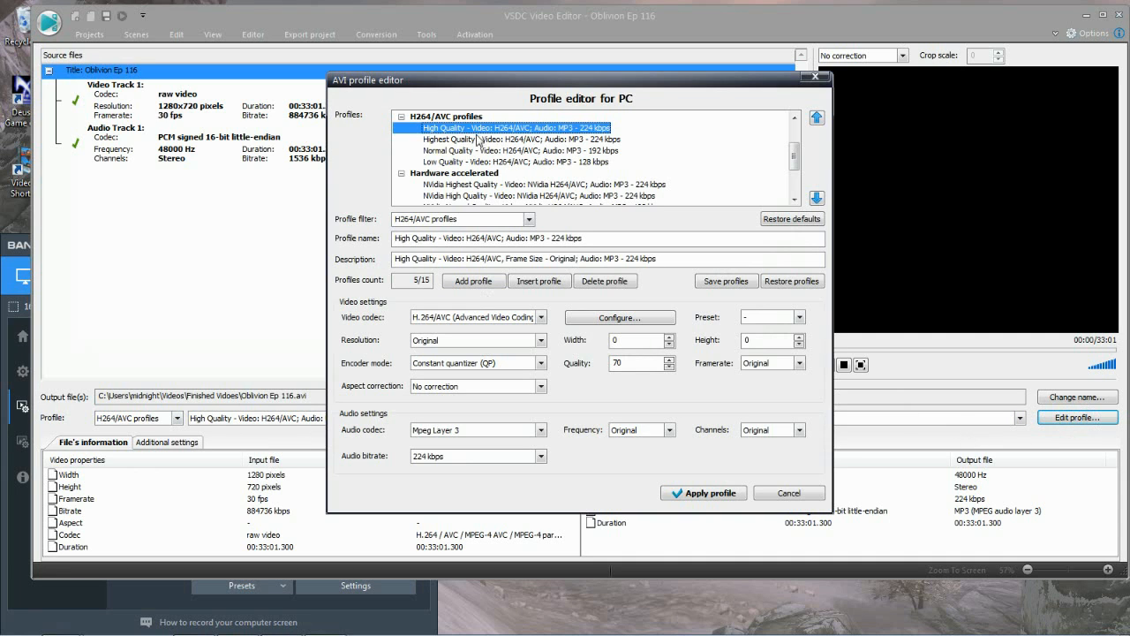
left_click(467, 141)
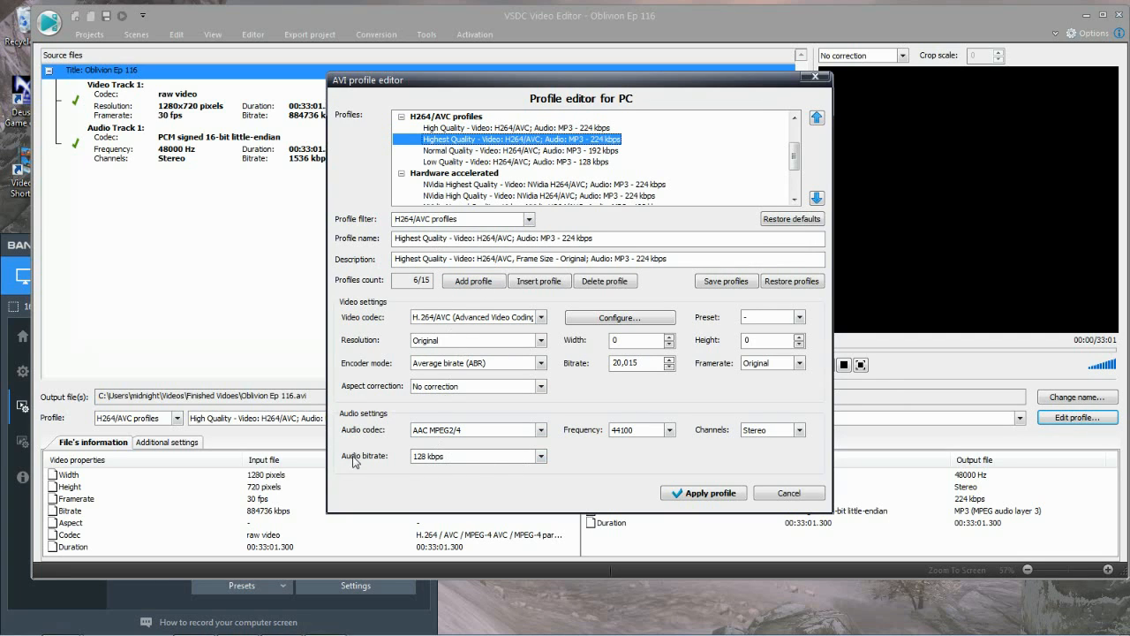
left_click(542, 457)
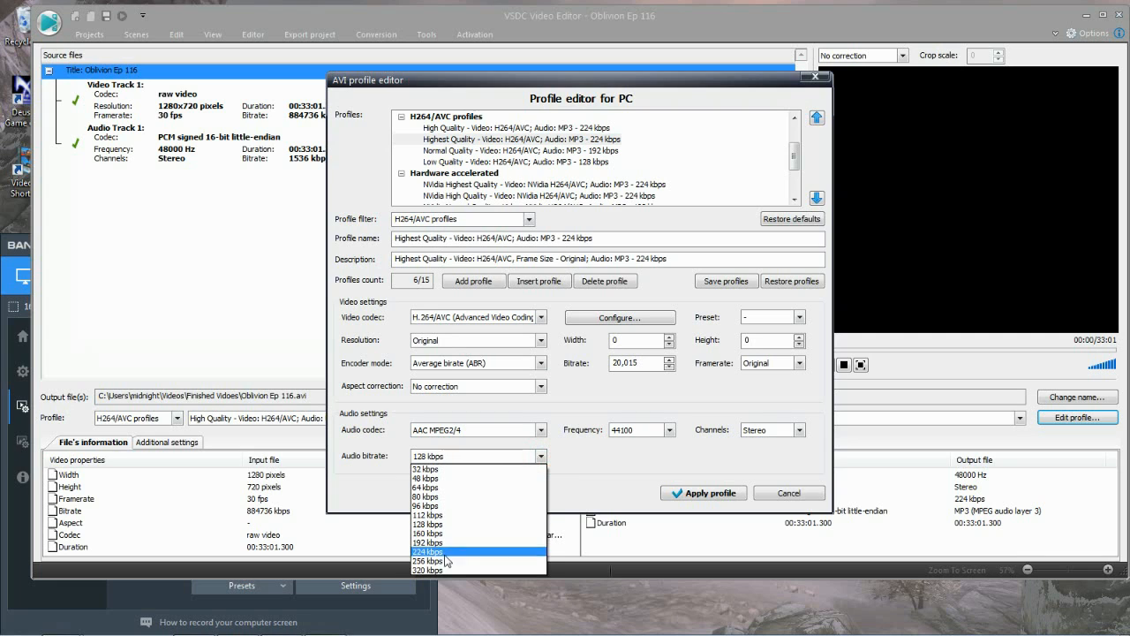
left_click(449, 570)
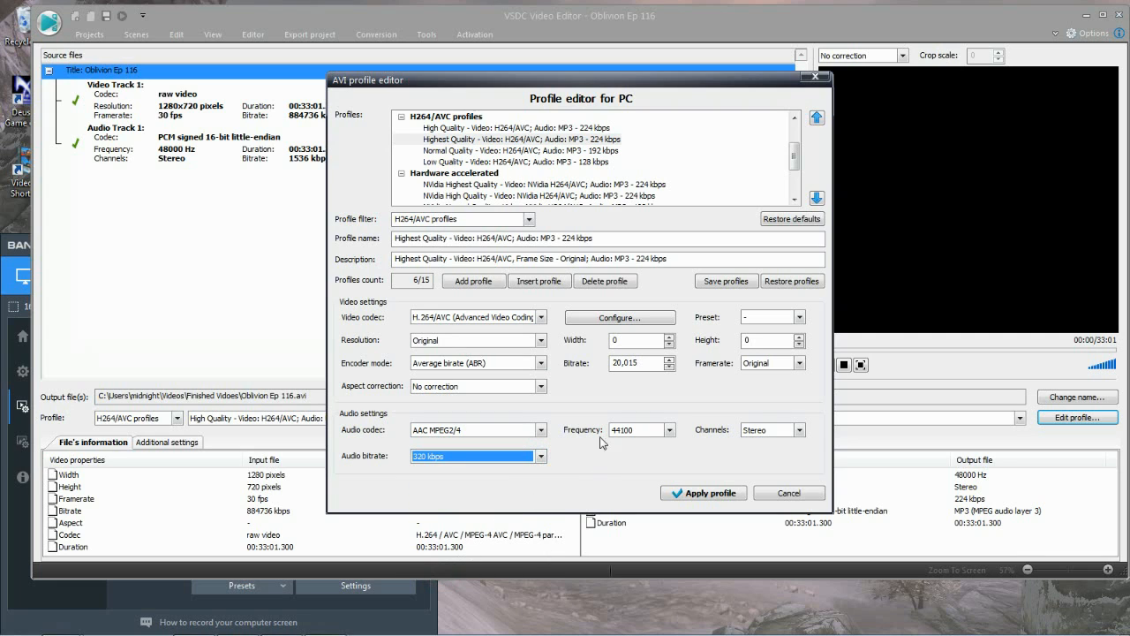
left_click(669, 430)
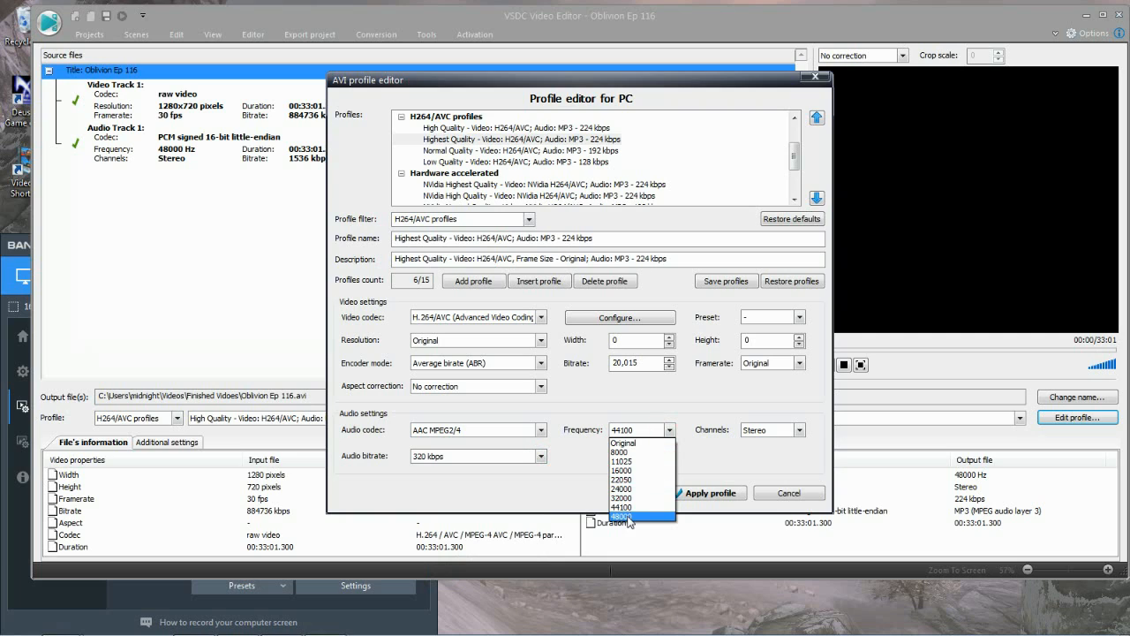
left_click(628, 516)
left_click(589, 472)
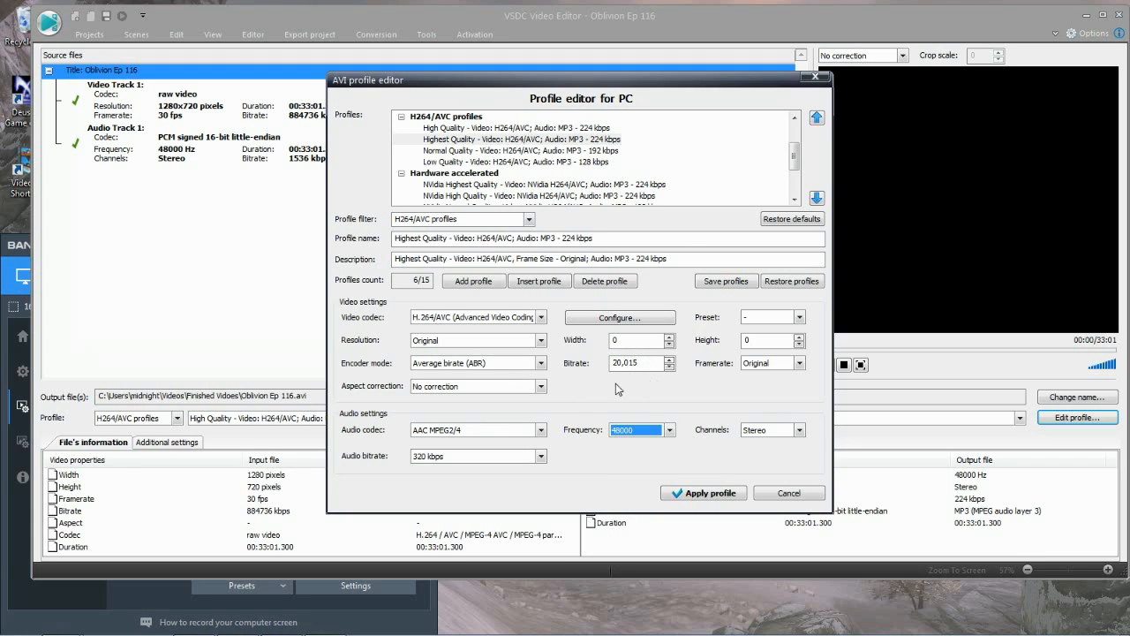
left_click(688, 496)
left_click(705, 494)
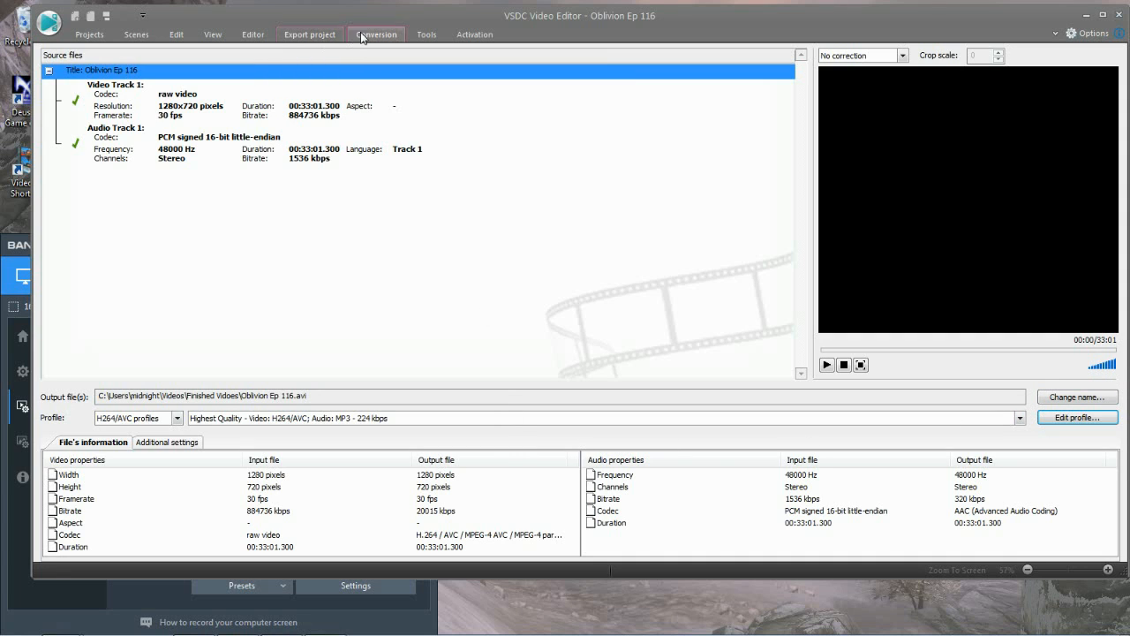
Try to start converting the project to AVI, dismissing the antivirus pop-up and closing the premium-features export prompt
left_click(309, 35)
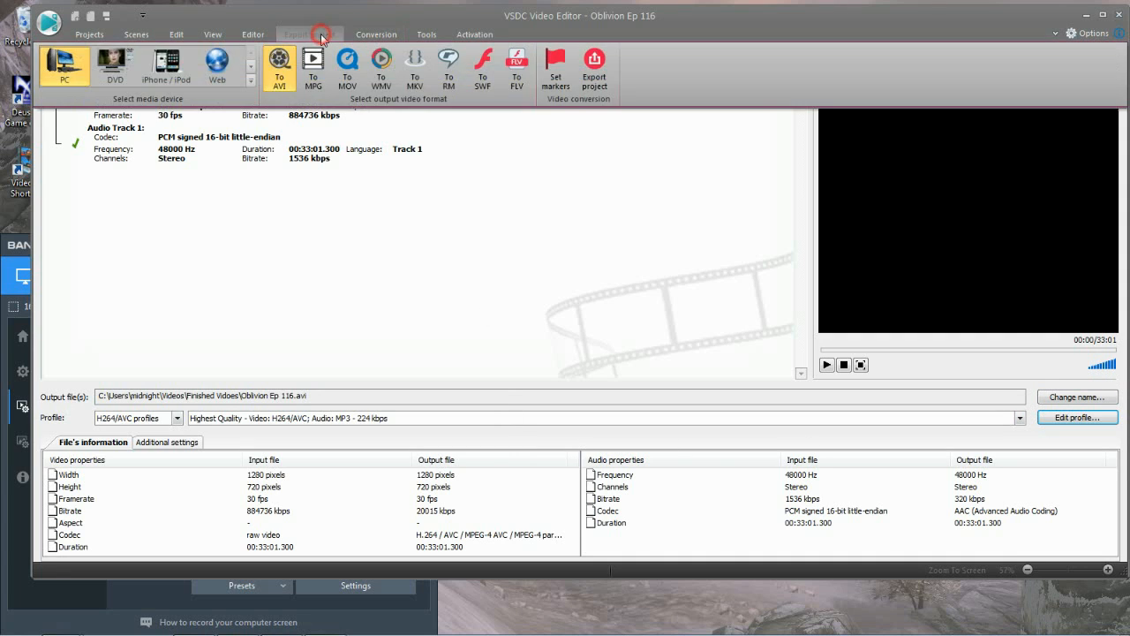
left_click(605, 79)
left_click(370, 36)
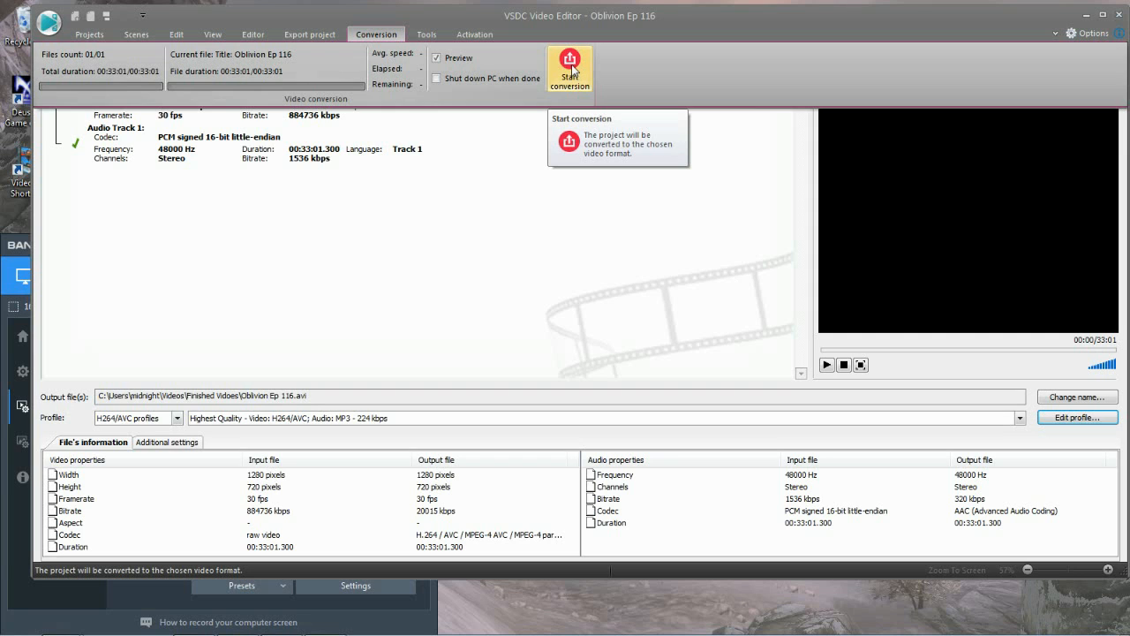
left_click(308, 35)
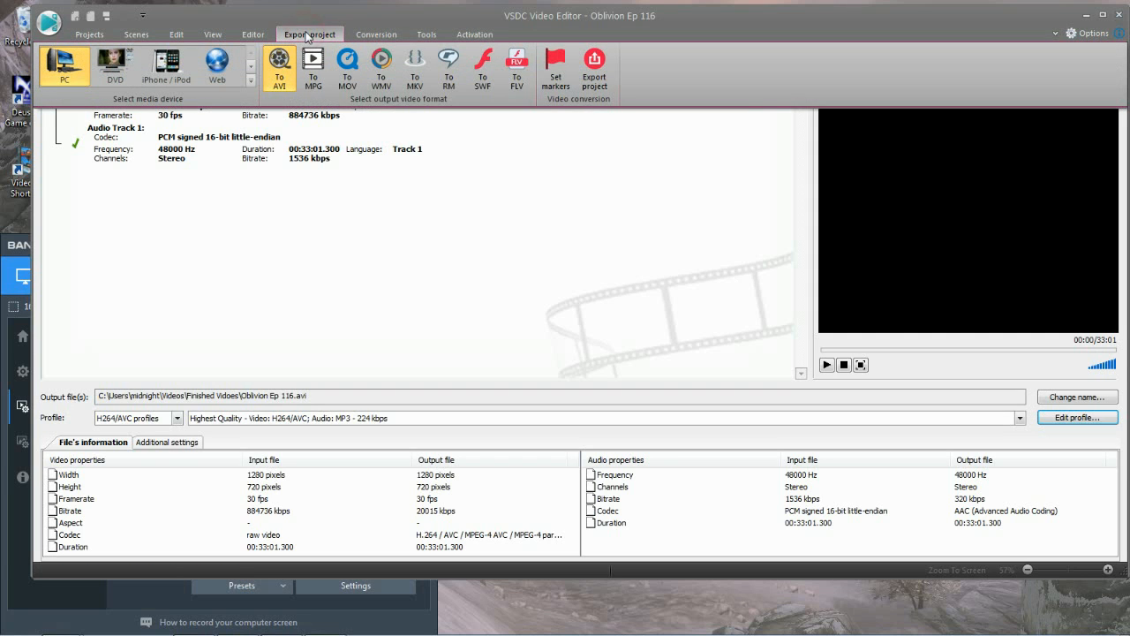
left_click(595, 75)
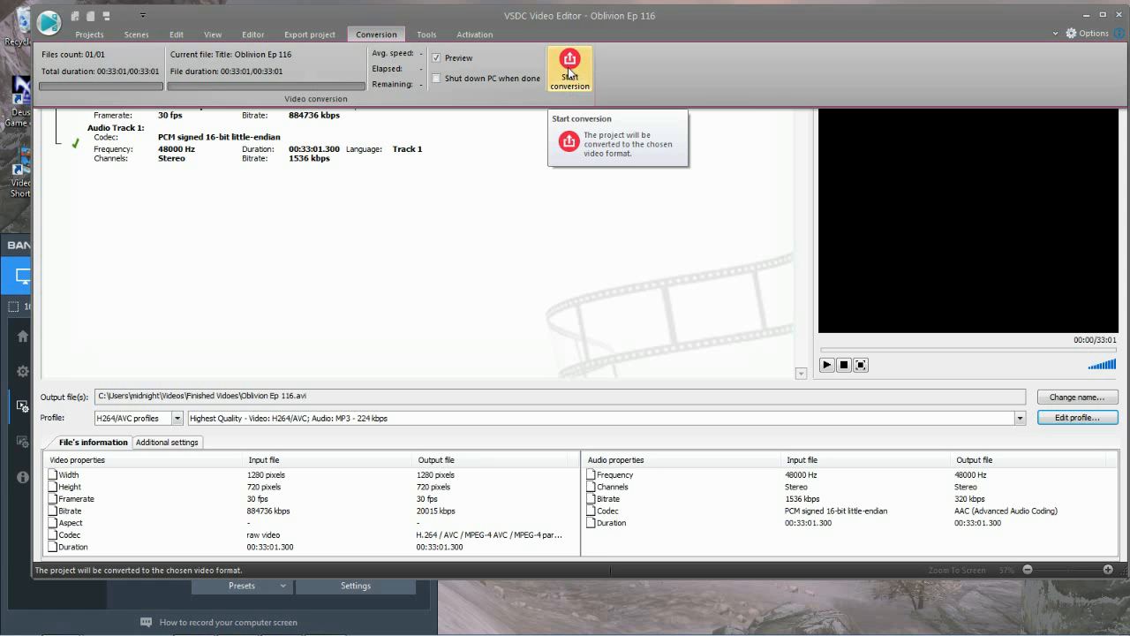
left_click(568, 71)
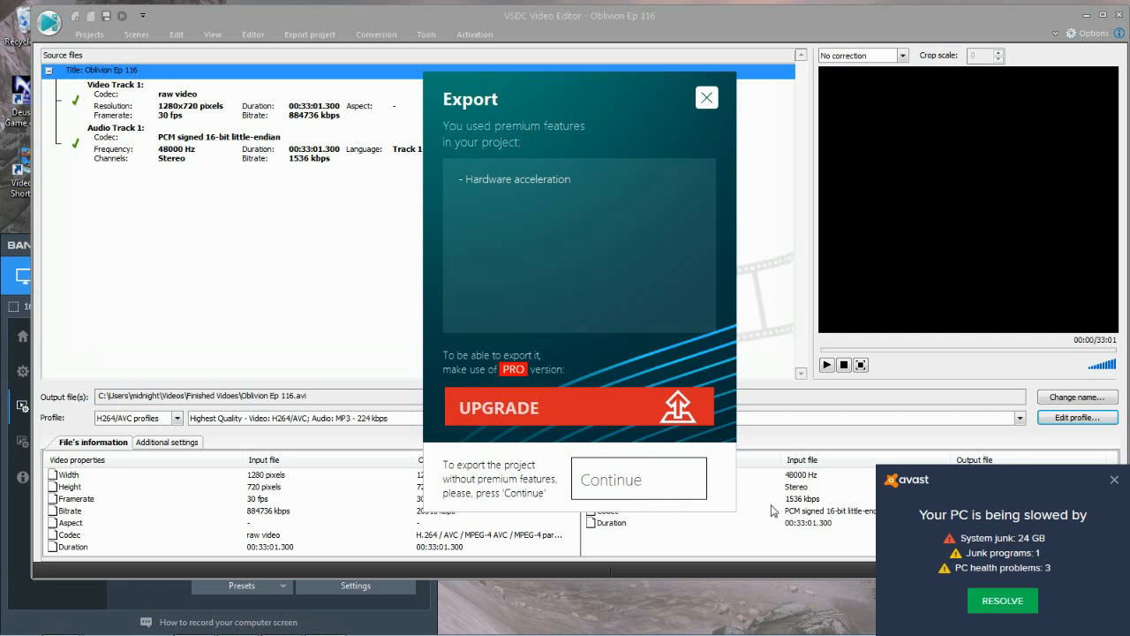
left_click(1113, 479)
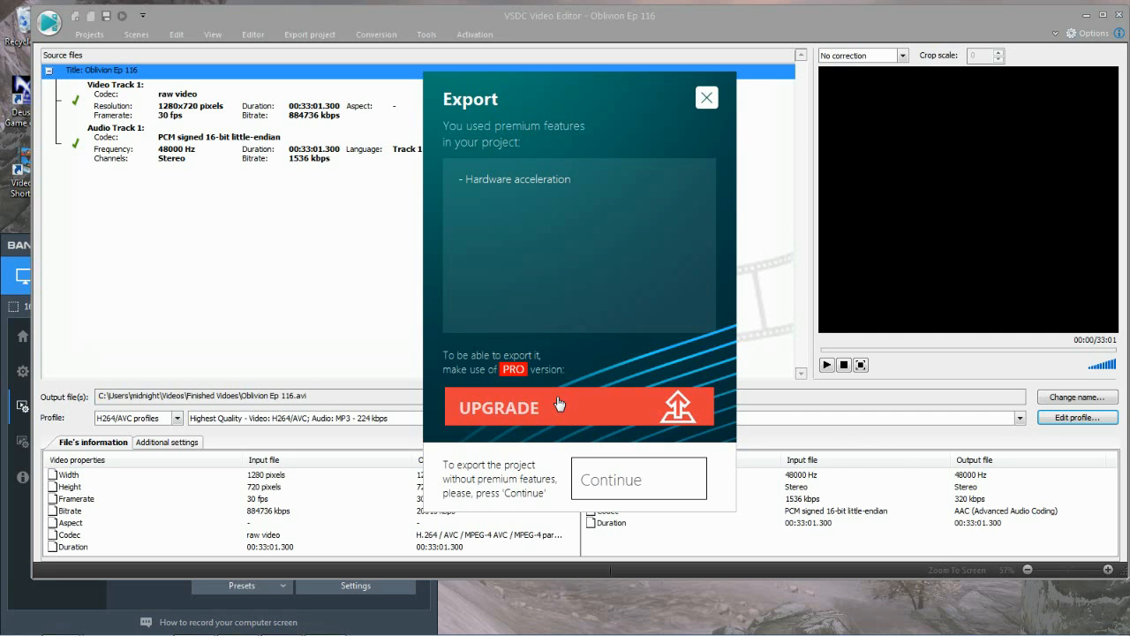
left_click(707, 98)
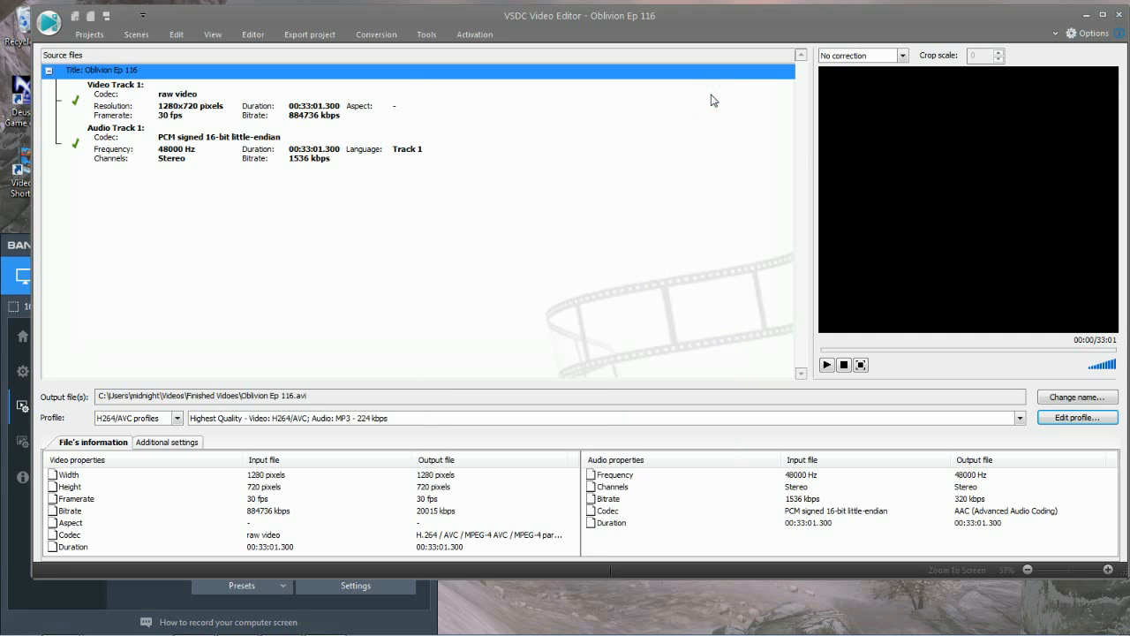